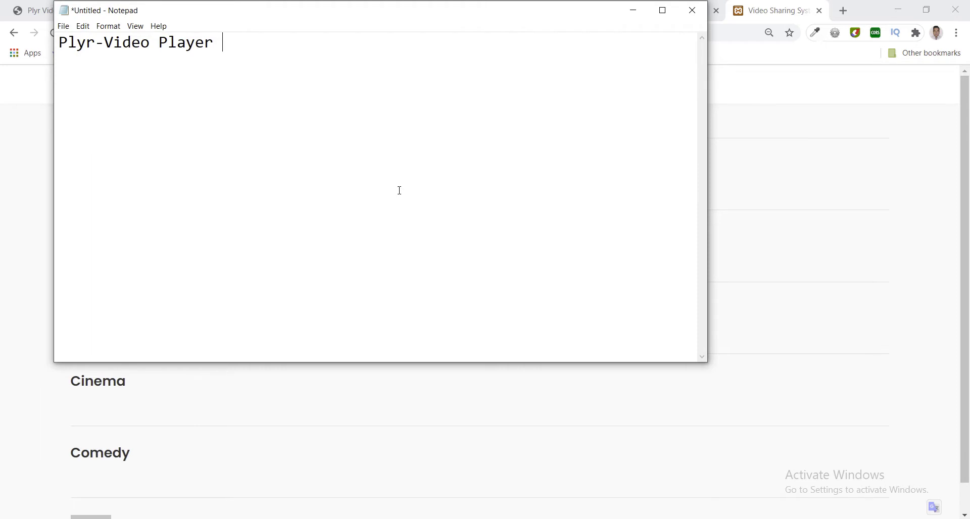
Type the Front End, Admin and Member Section line, then list sources 'Uploaded,Youtube,Vimeo,Google Drive Embeded Code'.
{"action": "type", "text": "System with F"}
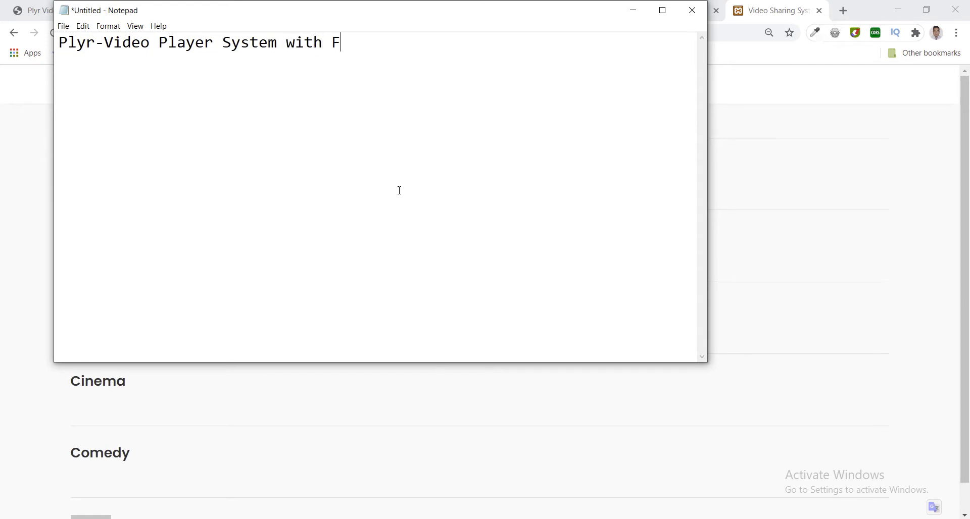
{"action": "type", "text": "ront End,Admi"}
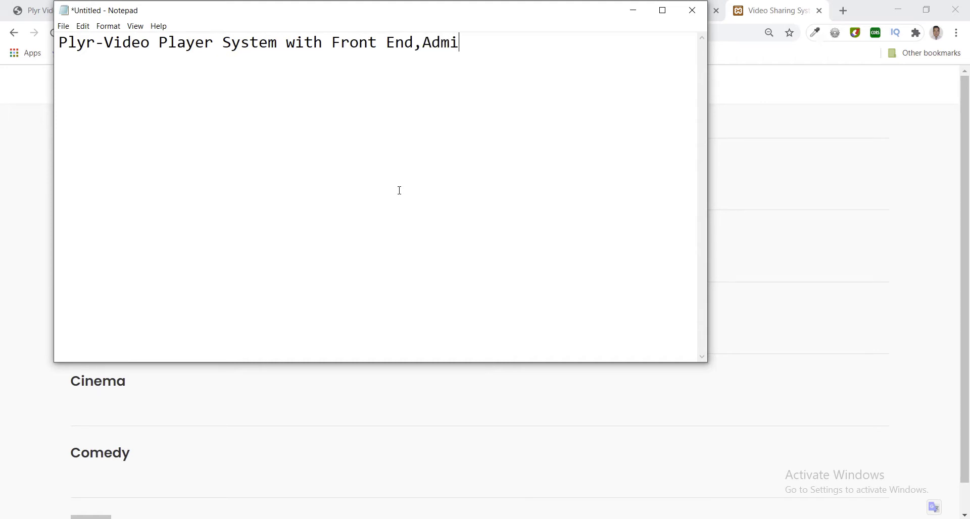
{"action": "type", "text": "n Section and"}
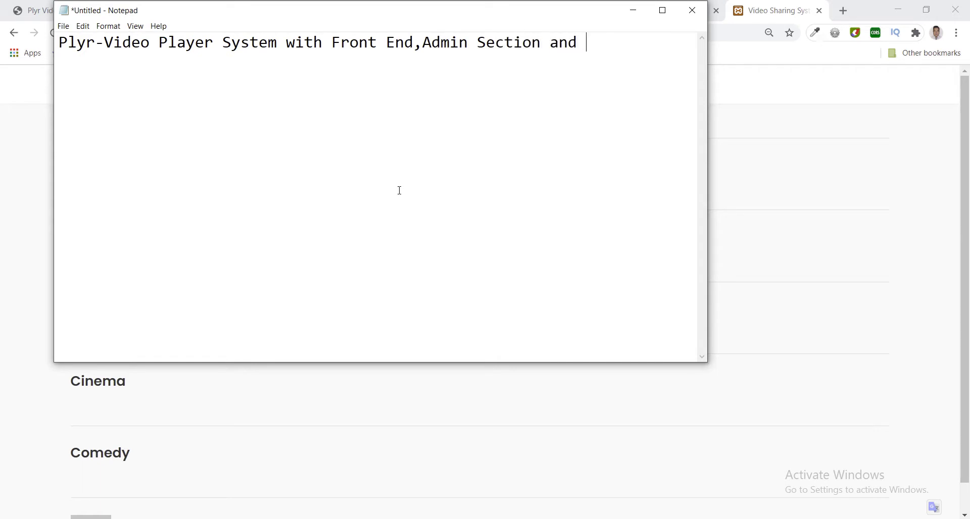
{"action": "type", "text": " member Section"}
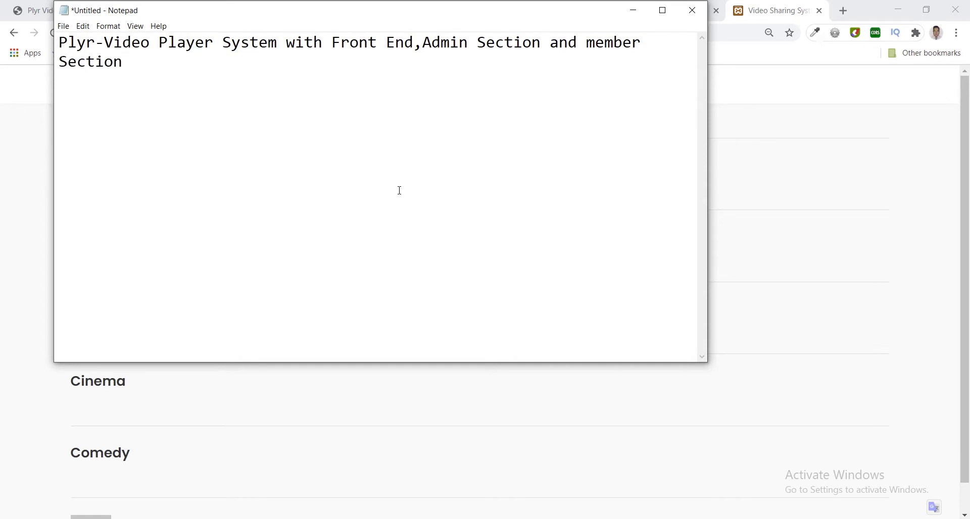
{"action": "type", "text": "Uploade"}
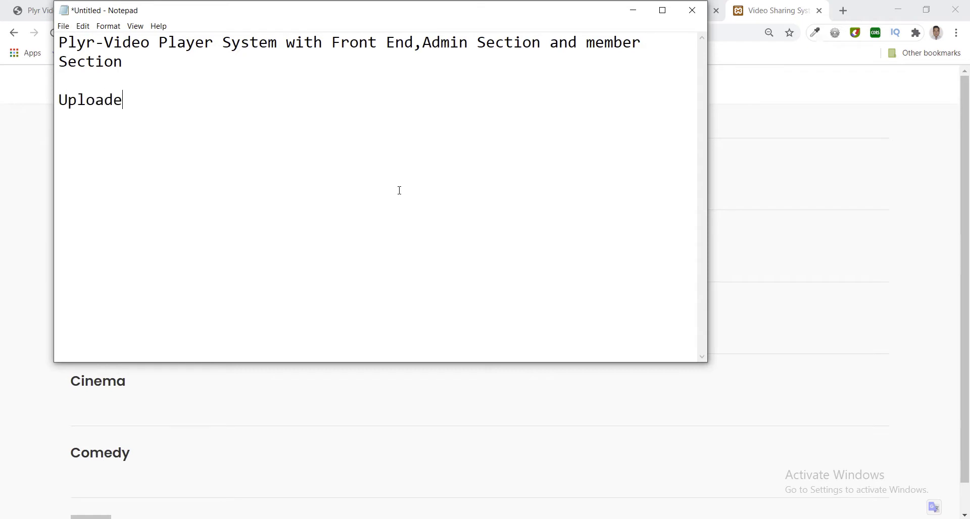
{"action": "type", "text": "d"}
{"action": "type", "text": ",Youtube"}
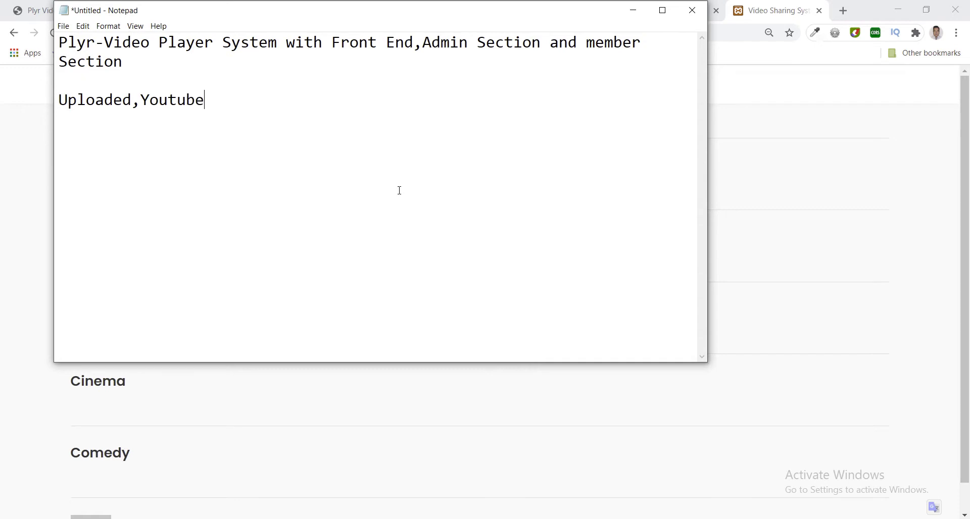
{"action": "type", "text": ",B"}
{"action": "key", "text": "BackSpace"}
{"action": "type", "text": "Vimeo,G"}
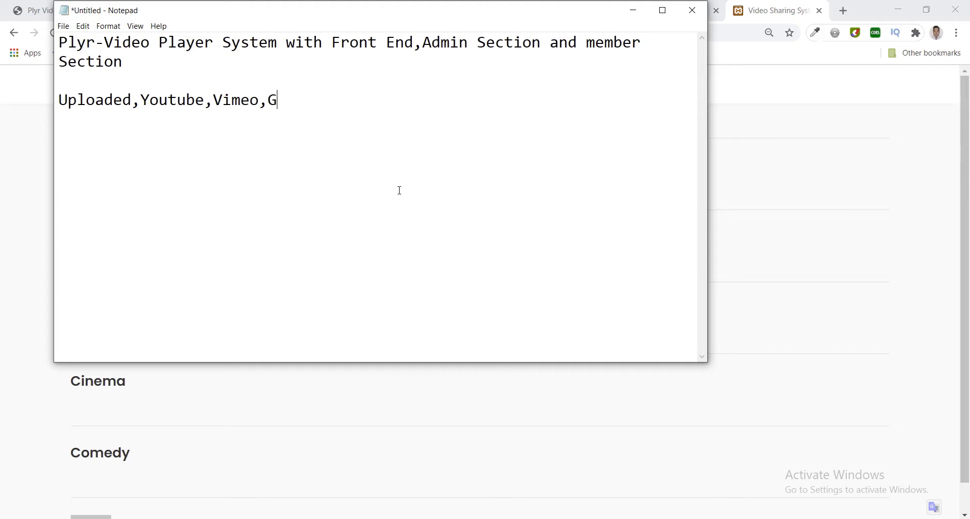
{"action": "type", "text": "oogle Drive"}
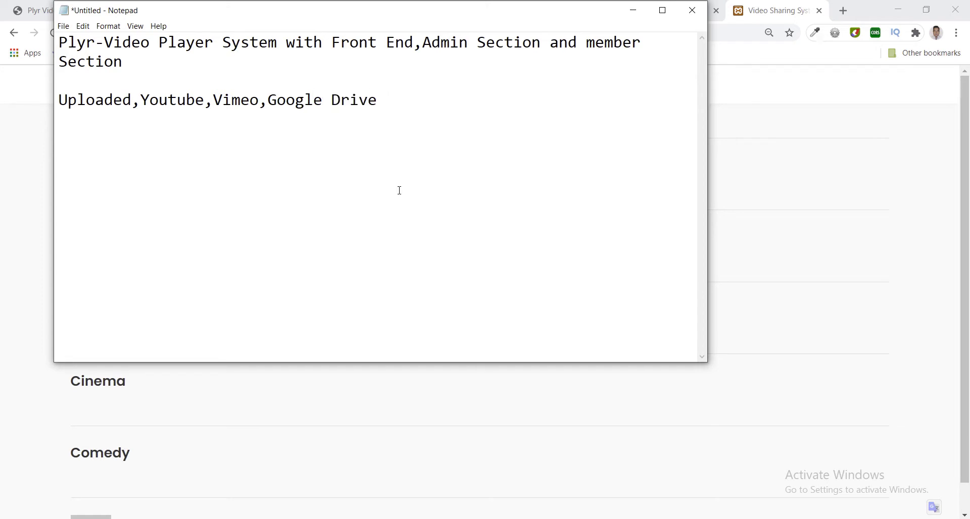
{"action": "type", "text": " Embeded Code"}
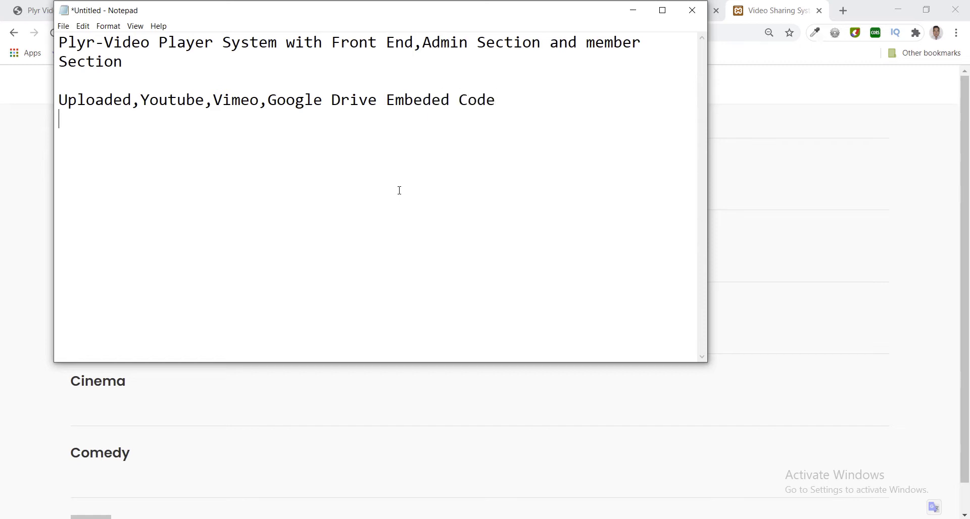
Return to the video sharing site in Chrome and go to its admin area.
{"action": "left_click", "coordinate": [714, 202]}
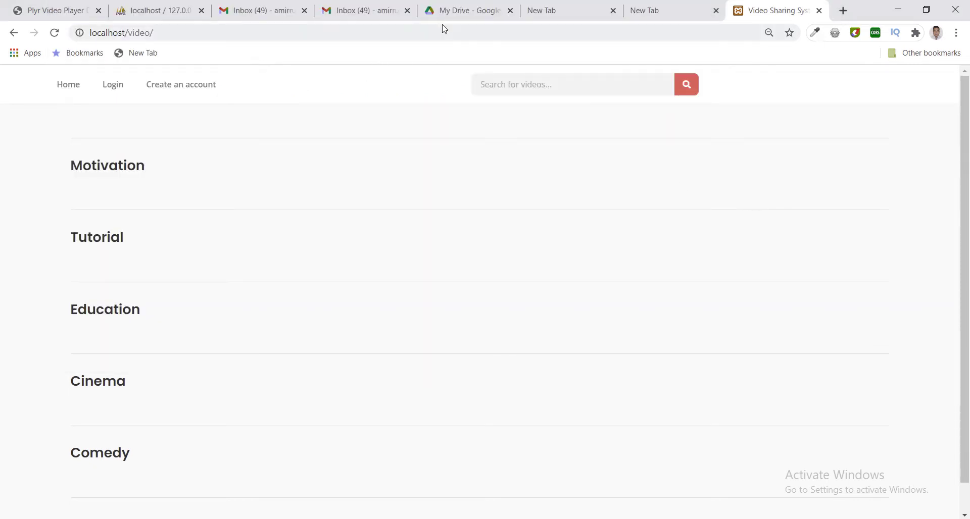
{"action": "left_click", "coordinate": [79, 10]}
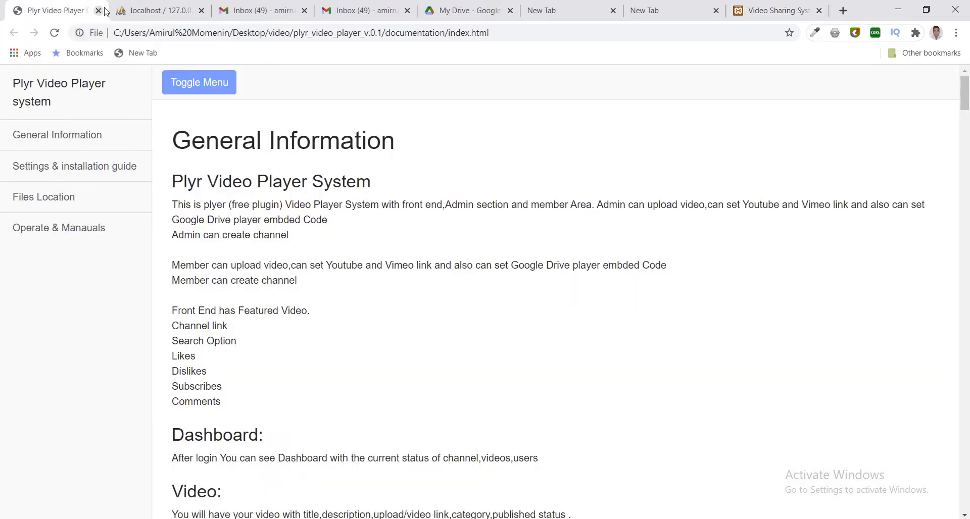
{"action": "left_click", "coordinate": [250, 11]}
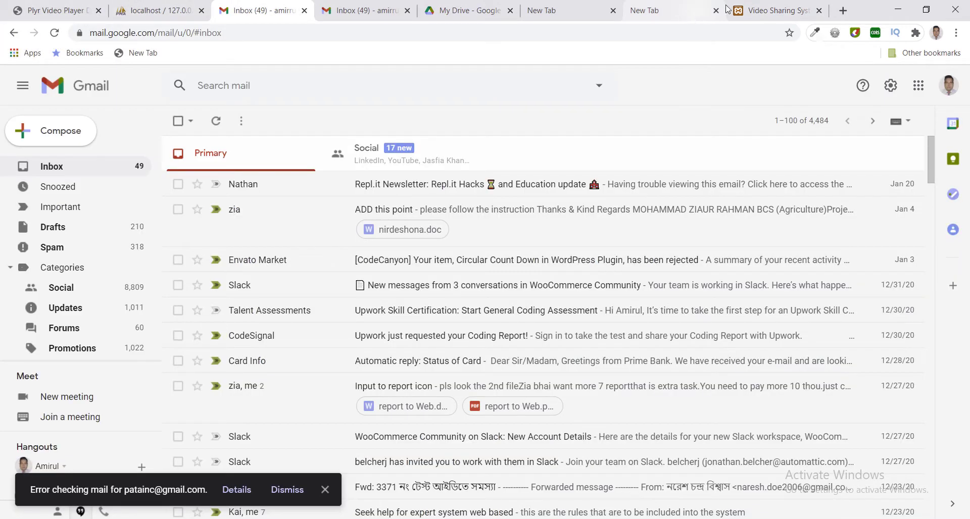
{"action": "left_click", "coordinate": [749, 8]}
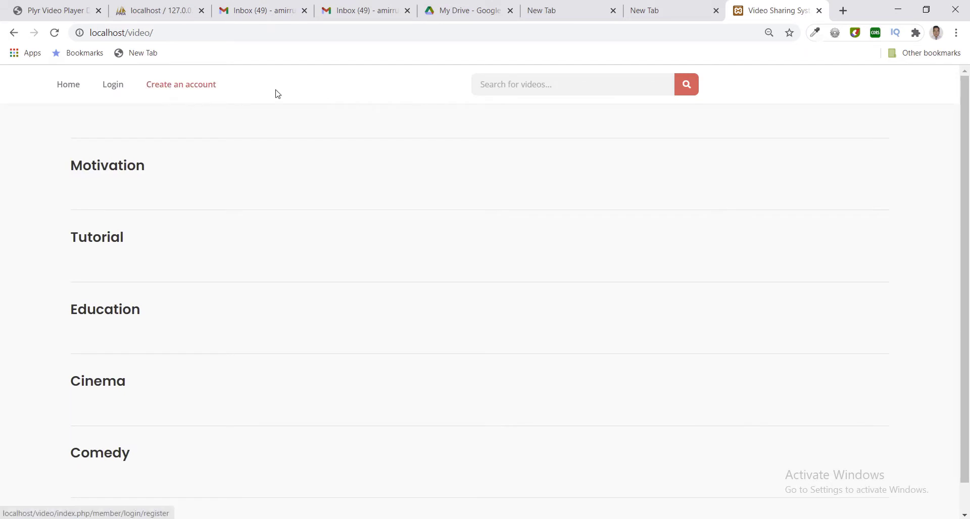
{"action": "left_click", "coordinate": [245, 33]}
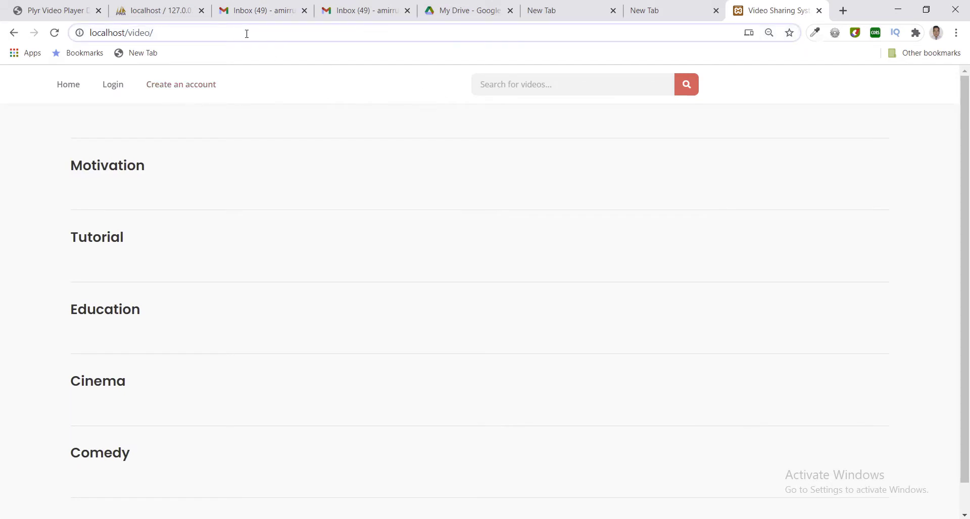
{"action": "type", "text": "i"}
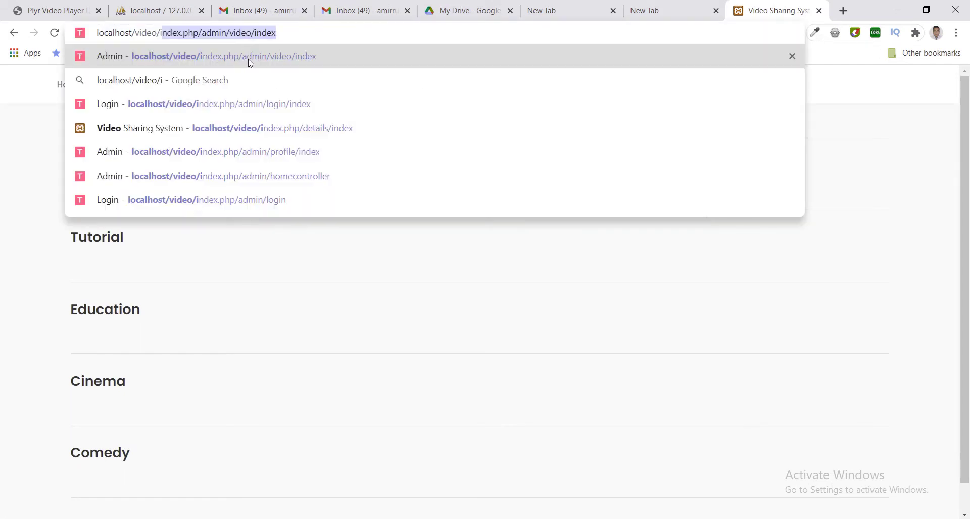
{"action": "left_click", "coordinate": [249, 60]}
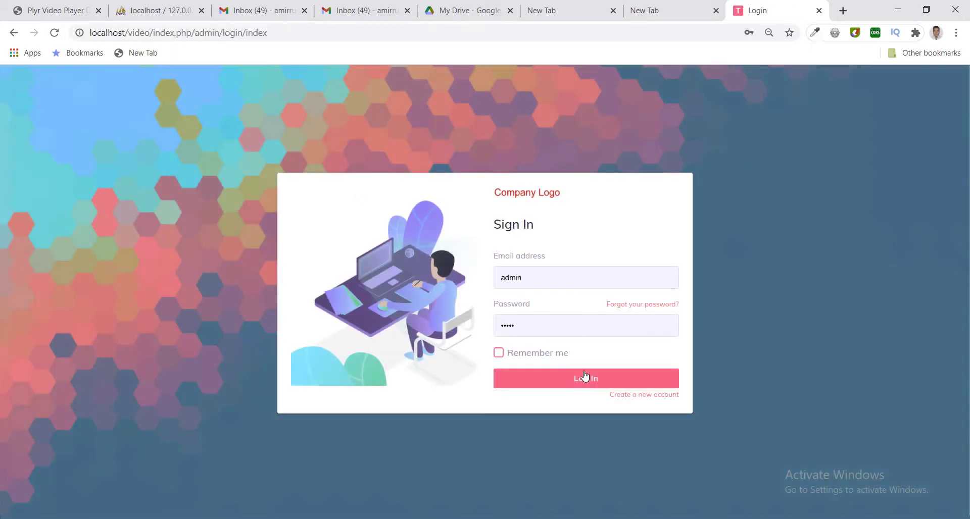
Sign in to the admin dashboard with a saved admin login and password.
{"action": "double_click", "coordinate": [581, 273]}
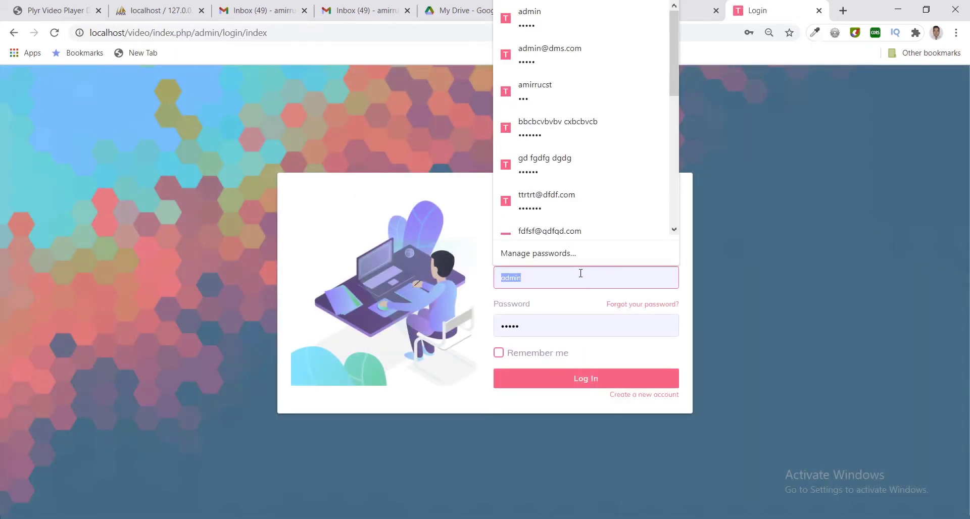
{"action": "type", "text": "xx@xx.com"}
{"action": "left_click", "coordinate": [579, 302]}
{"action": "double_click", "coordinate": [556, 326]}
{"action": "type", "text": "1"}
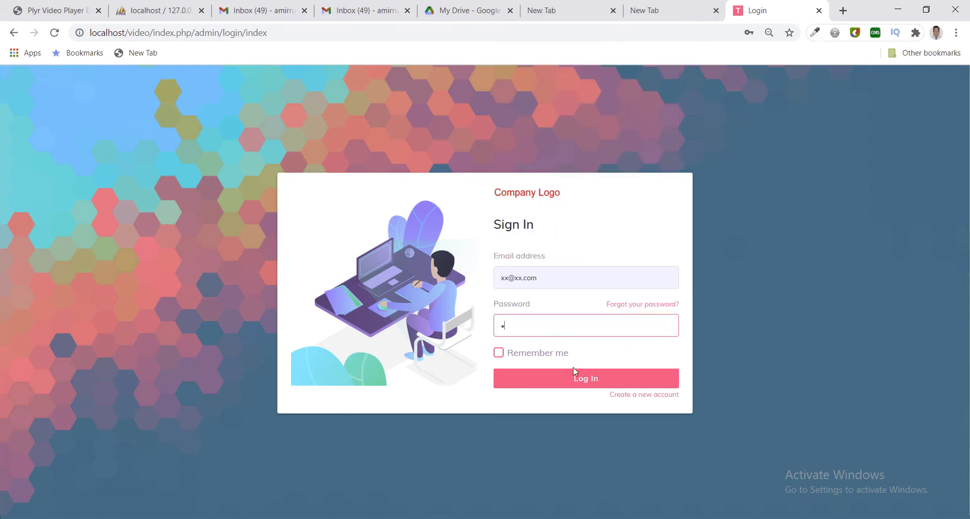
{"action": "left_click", "coordinate": [575, 377]}
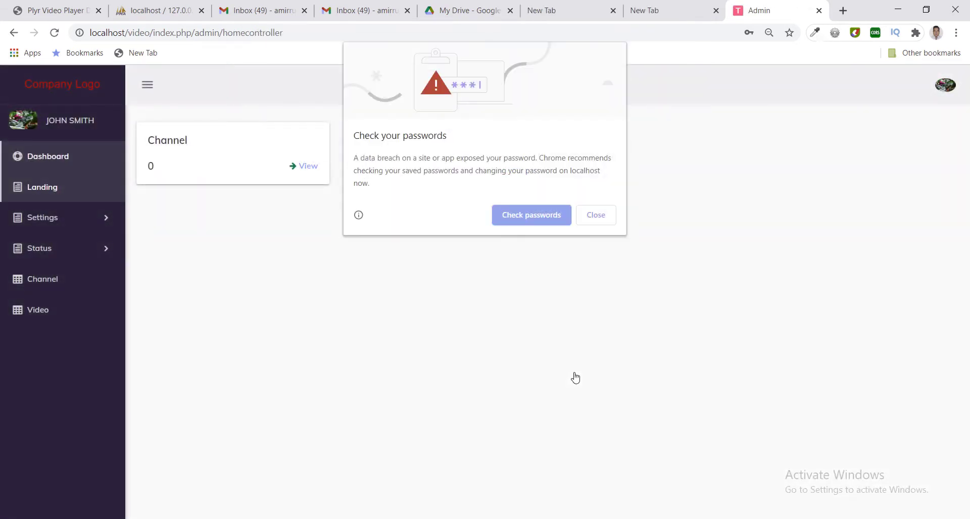
Dismiss the password breach warning and open Settings > Category.
{"action": "left_click", "coordinate": [597, 215]}
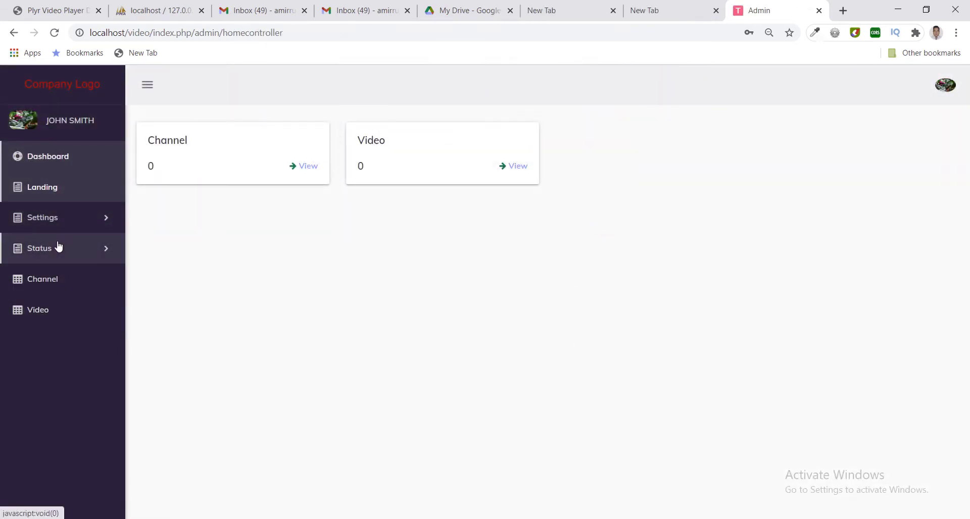
{"action": "left_click", "coordinate": [56, 223]}
{"action": "left_click", "coordinate": [56, 223]}
{"action": "left_click", "coordinate": [57, 222]}
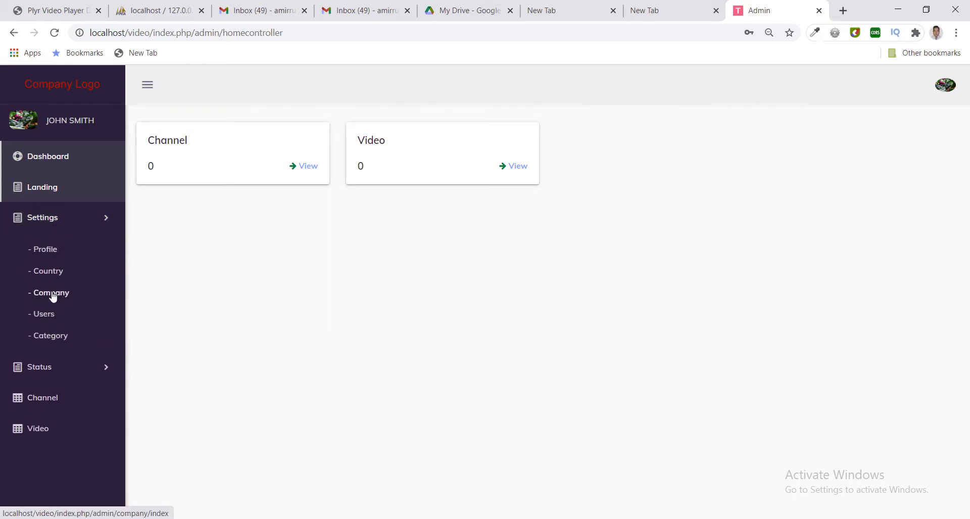
{"action": "left_click", "coordinate": [43, 222]}
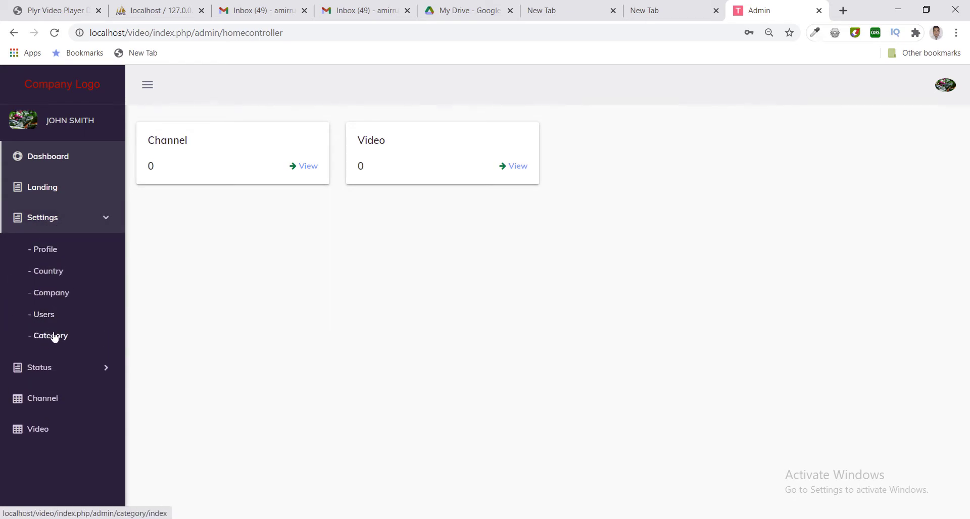
{"action": "left_click", "coordinate": [54, 336]}
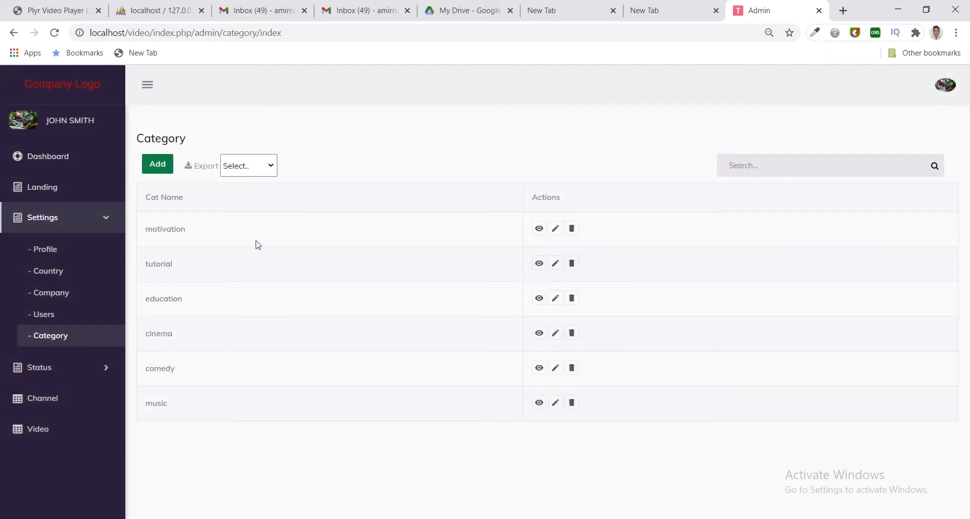
Look at the Add and motivation Edit category forms without changes, then open Channel management.
{"action": "left_click", "coordinate": [155, 169]}
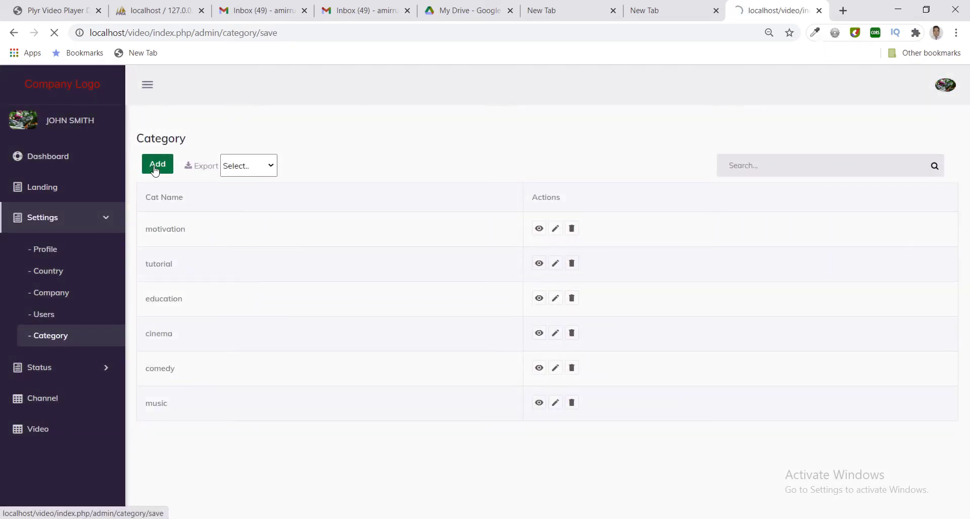
{"action": "left_click", "coordinate": [164, 132]}
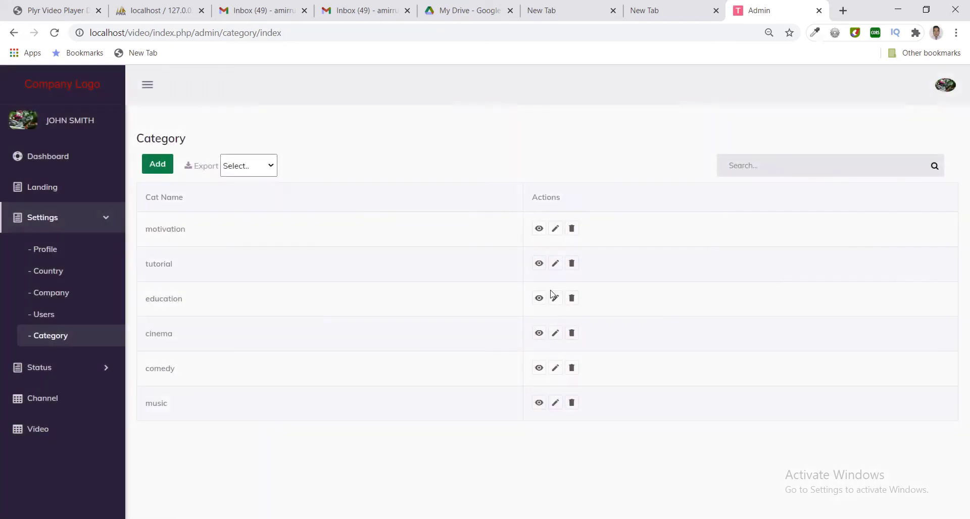
{"action": "left_click", "coordinate": [556, 228]}
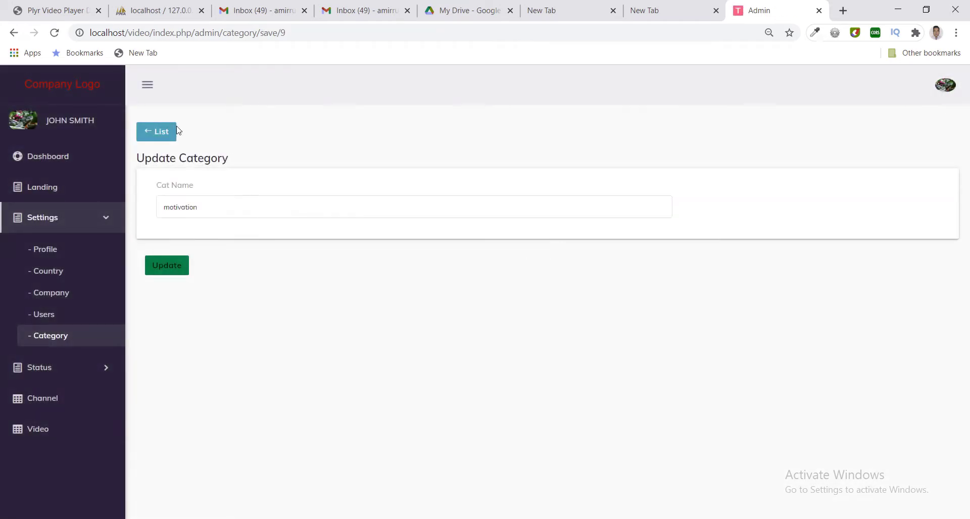
{"action": "left_click", "coordinate": [166, 132]}
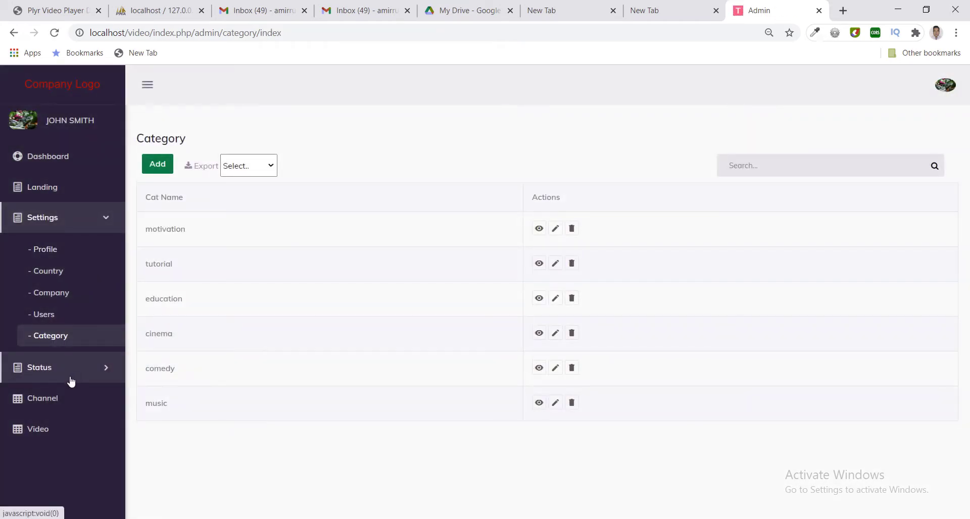
{"action": "left_click", "coordinate": [72, 379]}
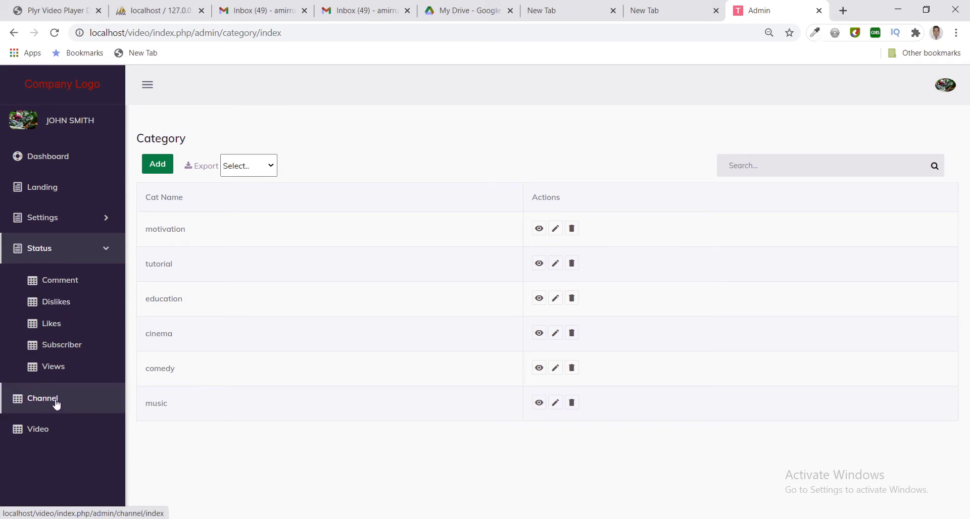
{"action": "left_click", "coordinate": [56, 404]}
Start a new channel, pick its owner user and name it Test Channel.
{"action": "left_click", "coordinate": [158, 171]}
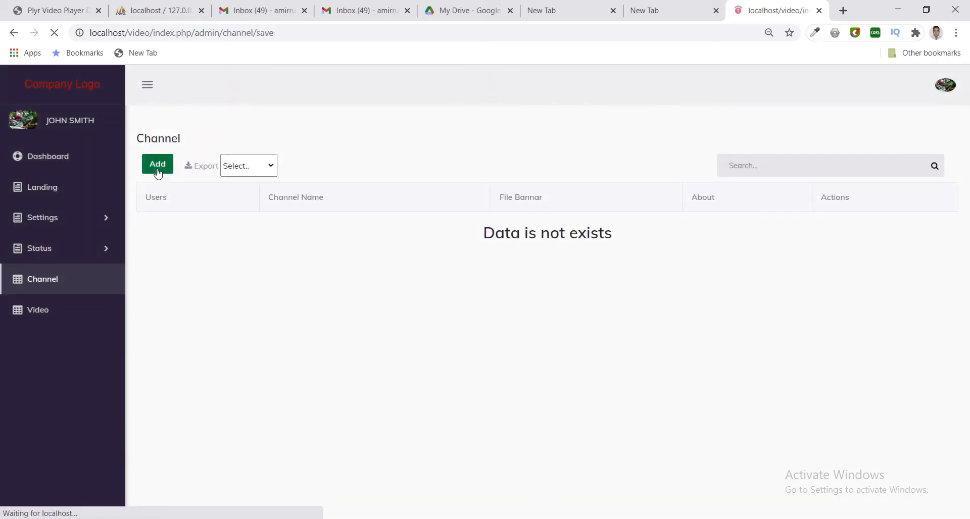
{"action": "left_click", "coordinate": [227, 212]}
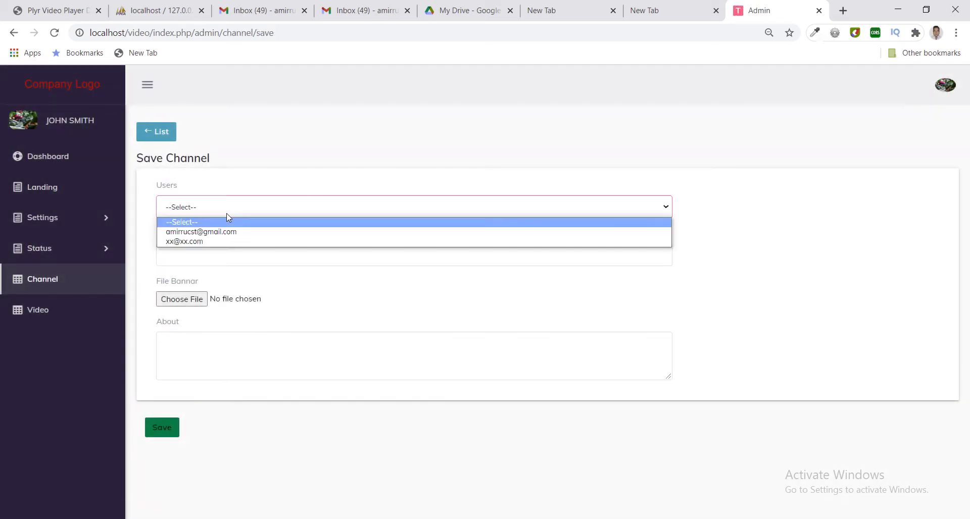
{"action": "left_click", "coordinate": [230, 242]}
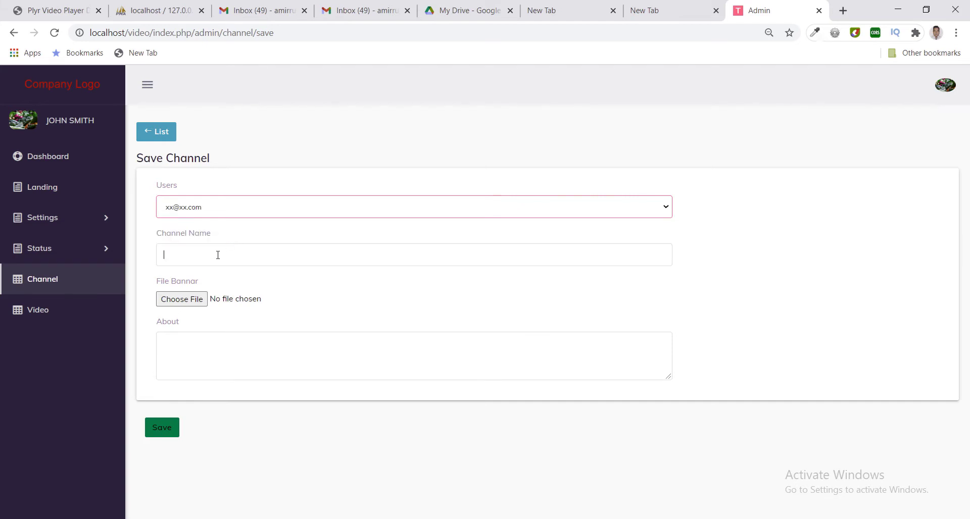
{"action": "left_click", "coordinate": [217, 255]}
{"action": "type", "text": "Test Channel"}
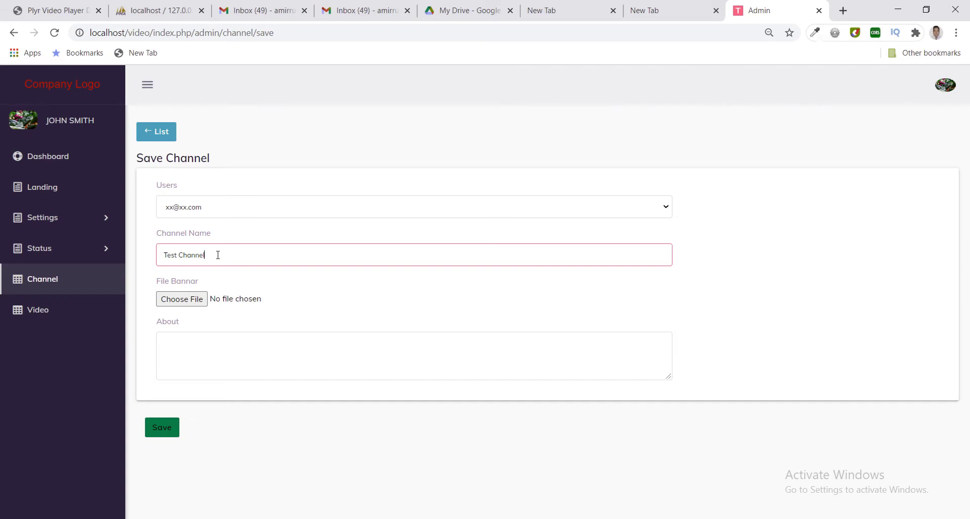
Attach maxresdefault.jpg as the banner, enter About text 'Test About', and save the channel.
{"action": "left_click", "coordinate": [199, 302]}
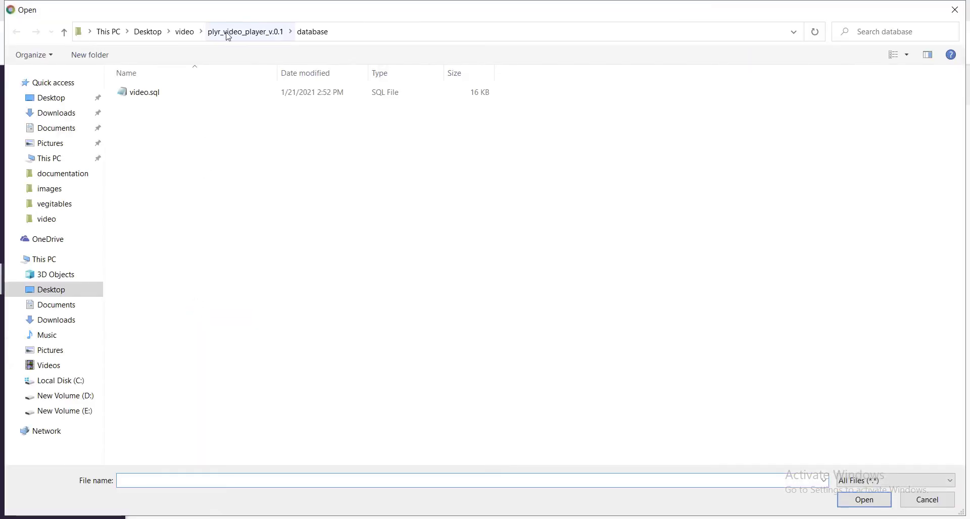
{"action": "left_click", "coordinate": [188, 33]}
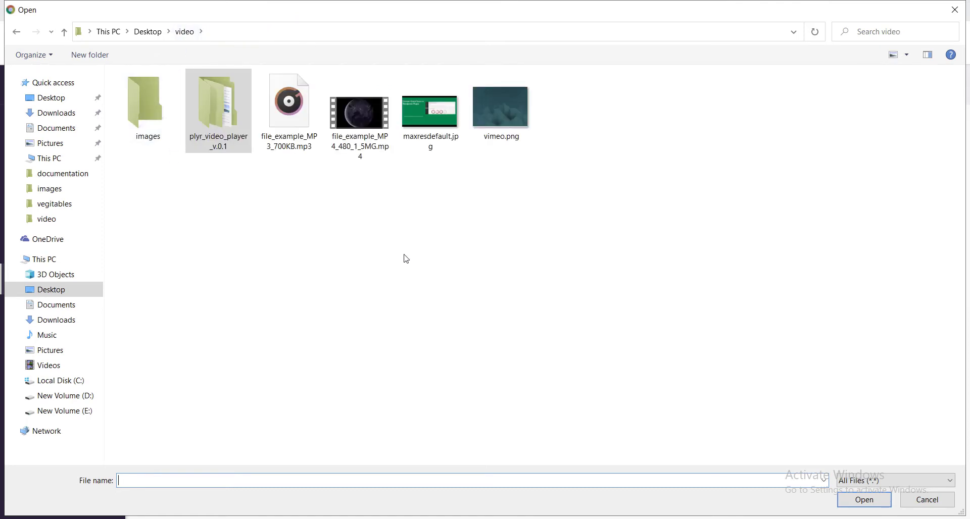
{"action": "left_click", "coordinate": [429, 124]}
{"action": "double_click", "coordinate": [430, 125]}
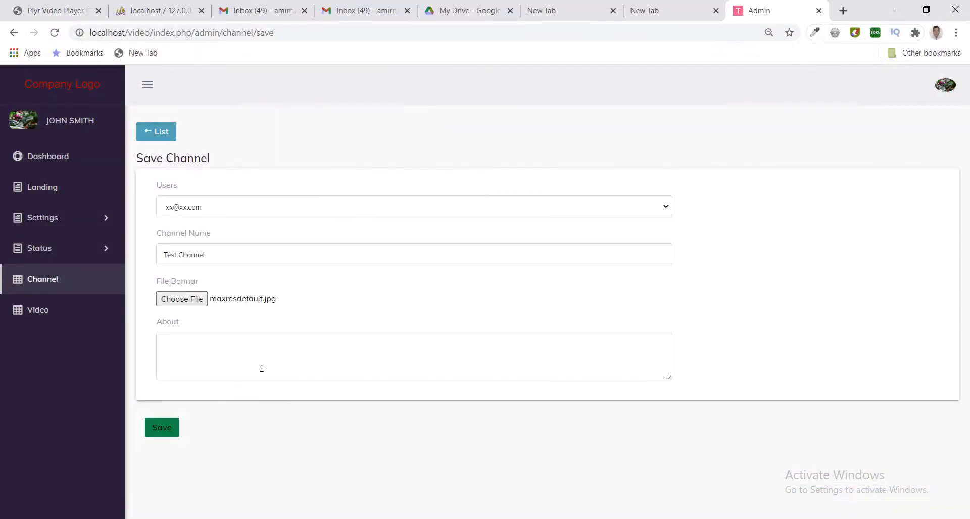
{"action": "left_click", "coordinate": [226, 356]}
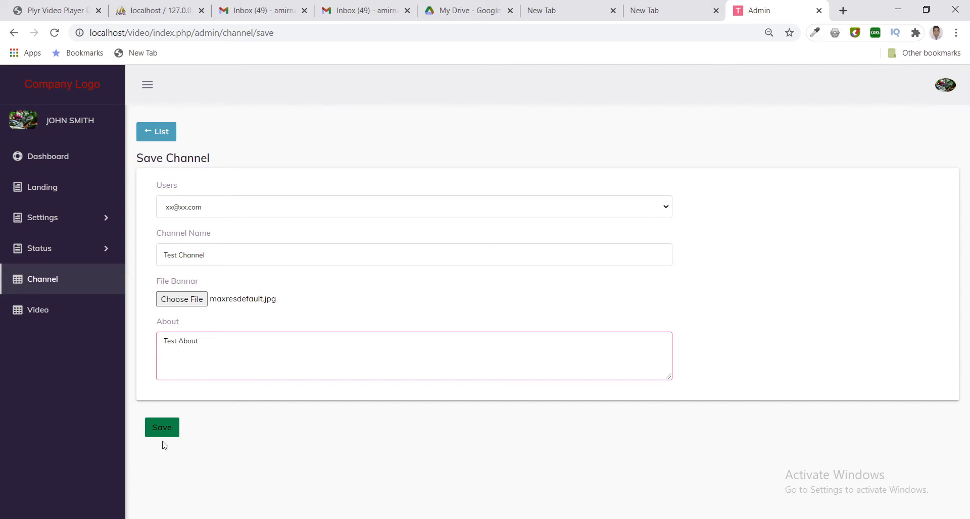
{"action": "left_click", "coordinate": [160, 428]}
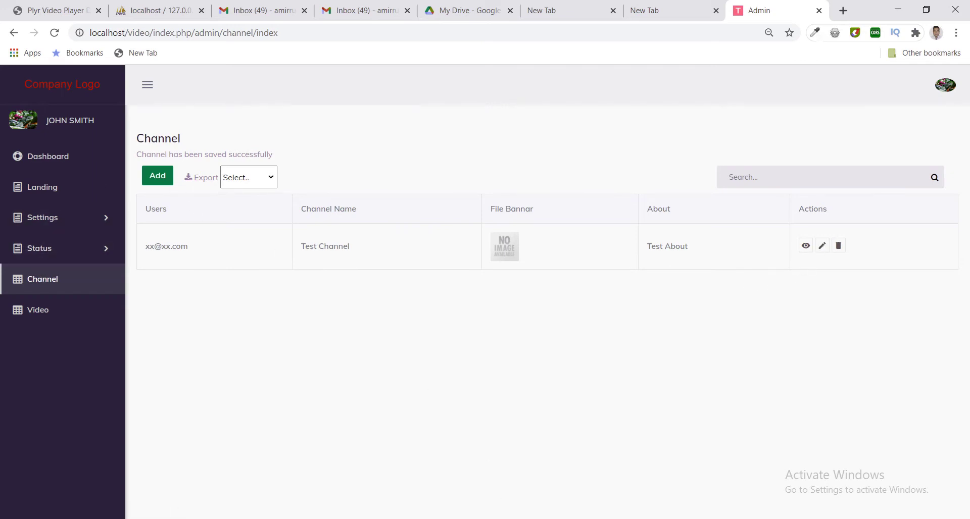
{"action": "left_click", "coordinate": [576, 518]}
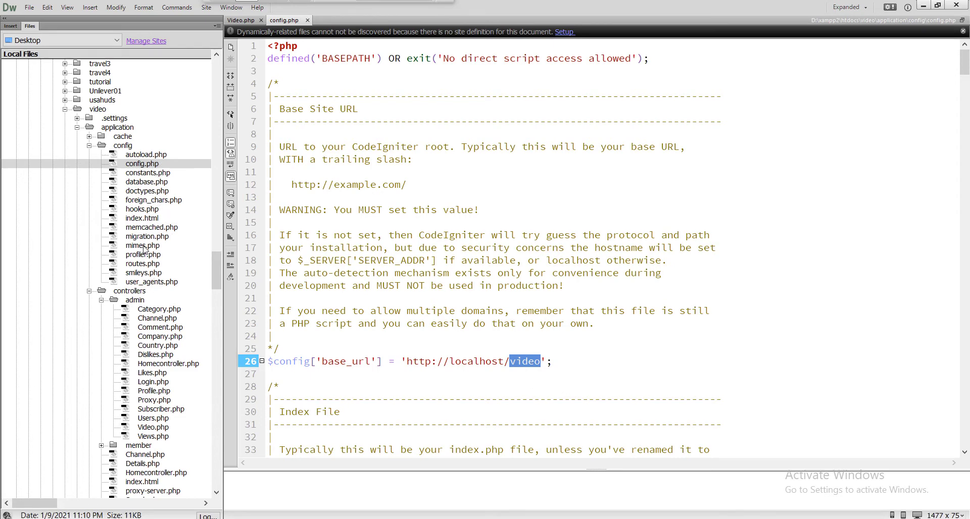
Open the admin Channel.php controller in Dreamweaver.
{"action": "left_click", "coordinate": [132, 146]}
{"action": "double_click", "coordinate": [132, 145]}
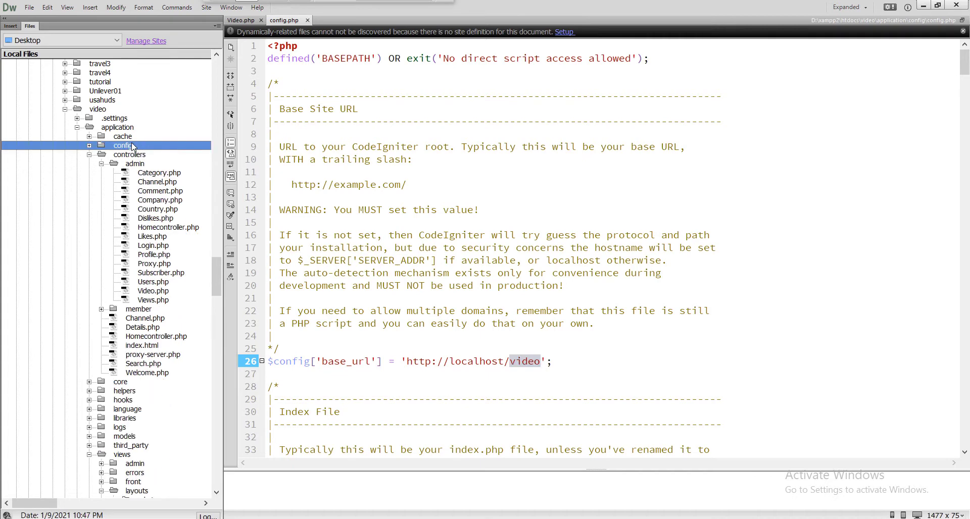
{"action": "left_click", "coordinate": [161, 183]}
{"action": "double_click", "coordinate": [161, 183]}
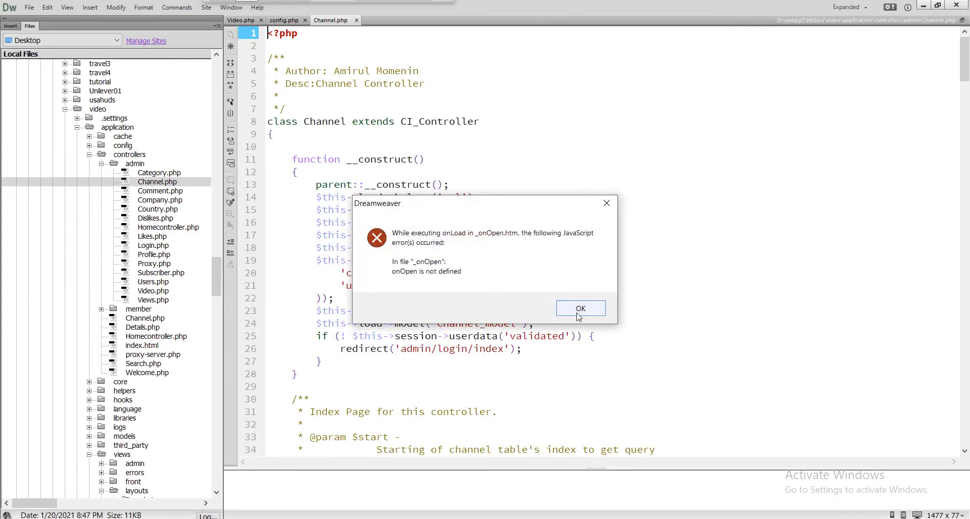
{"action": "left_click", "coordinate": [581, 313]}
{"action": "left_click_drag", "start_coordinate": [964, 76], "coordinate": [965, 181]}
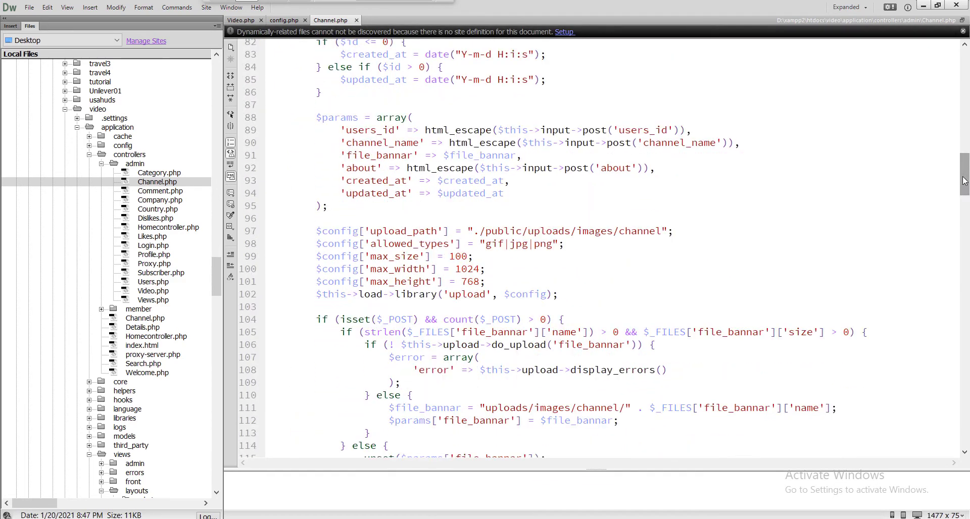
Comment out the max_size, max_width and max_height limits on lines 99–101 and save.
{"action": "left_click", "coordinate": [312, 260]}
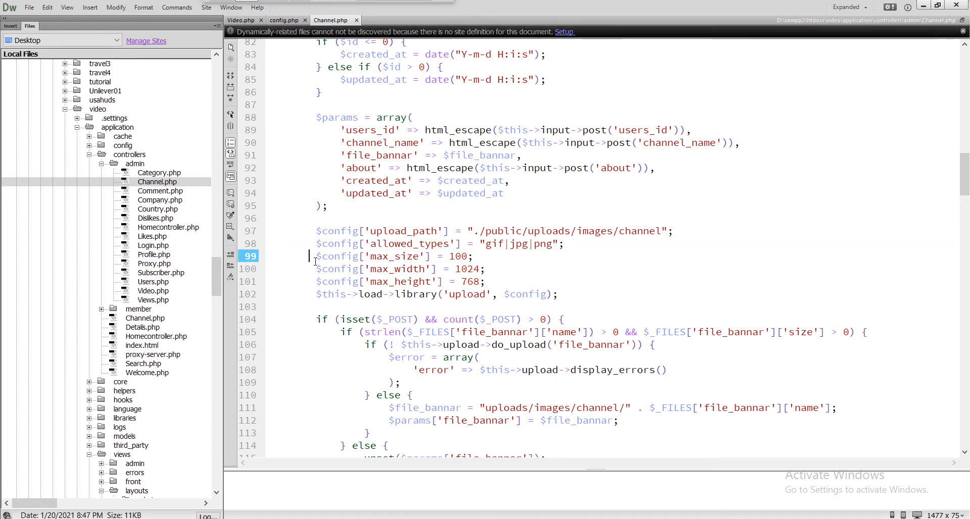
{"action": "type", "text": "/*"}
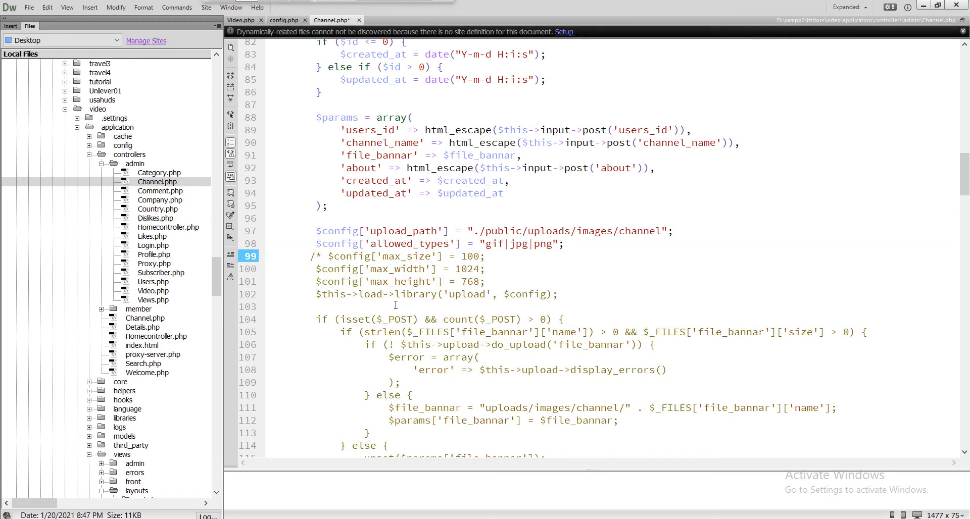
{"action": "left_click", "coordinate": [507, 282]}
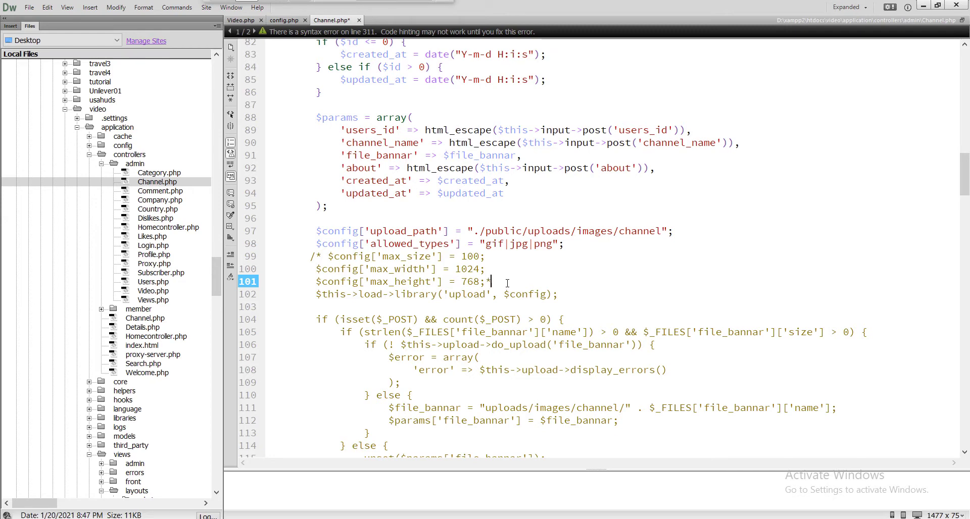
{"action": "type", "text": "*/"}
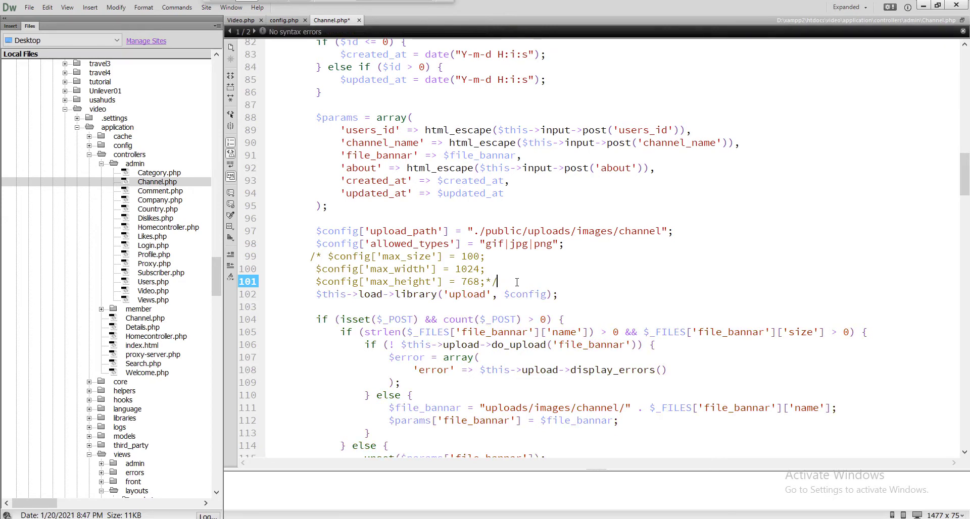
{"action": "key", "text": "ctrl+s"}
{"action": "left_click", "coordinate": [585, 309]}
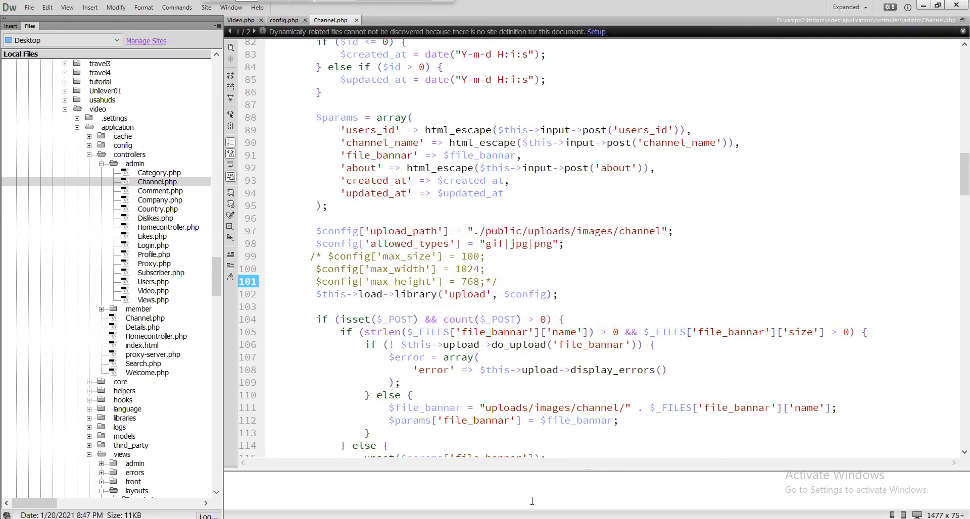
{"action": "key", "text": "alt+Tab"}
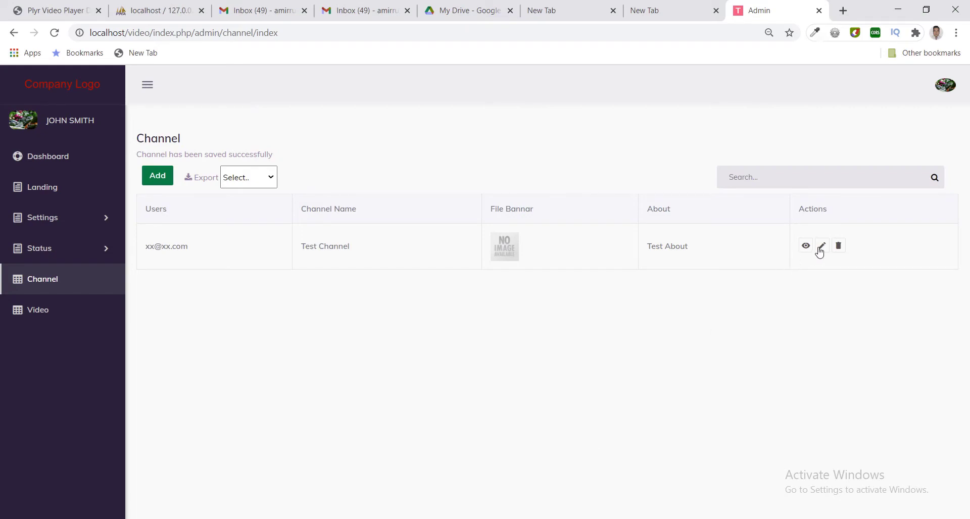
Update Test Channel with maxresdefault.jpg as its banner image.
{"action": "left_click", "coordinate": [822, 247]}
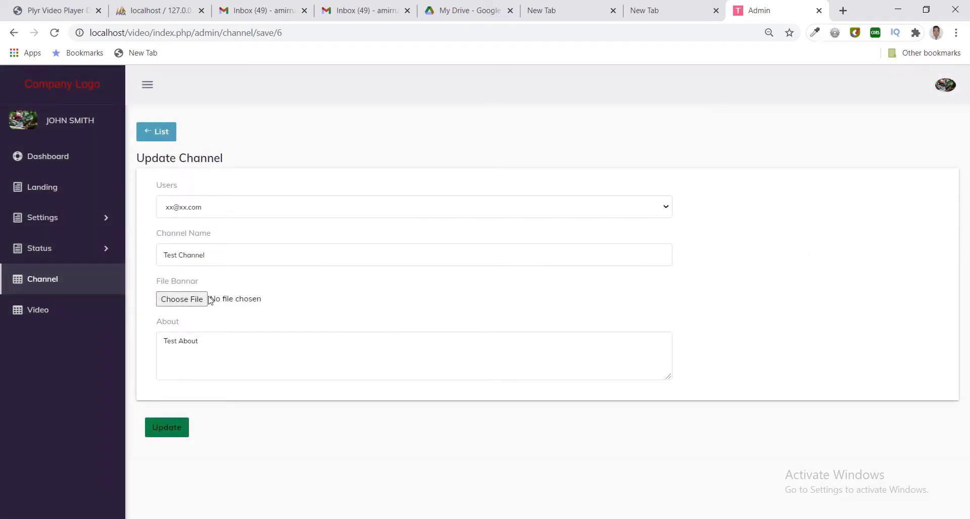
{"action": "left_click", "coordinate": [204, 299]}
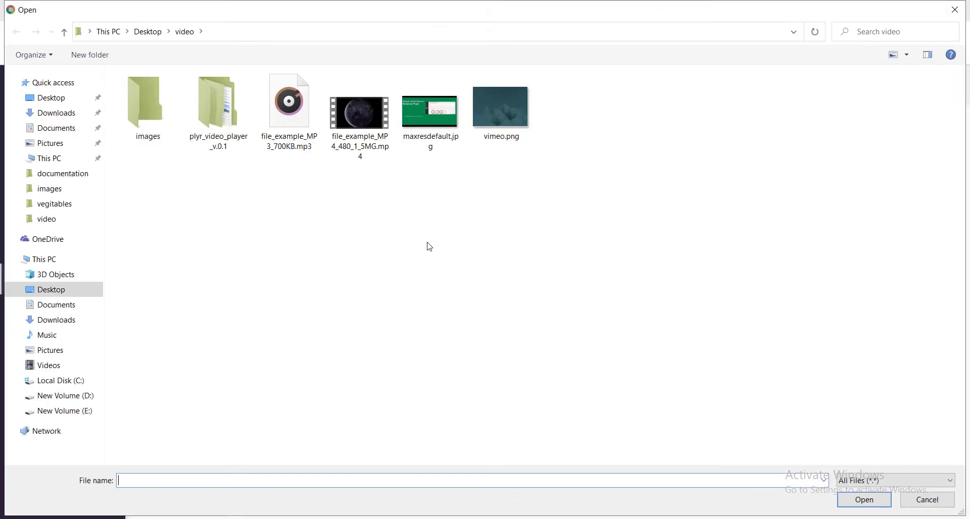
{"action": "left_click", "coordinate": [427, 118]}
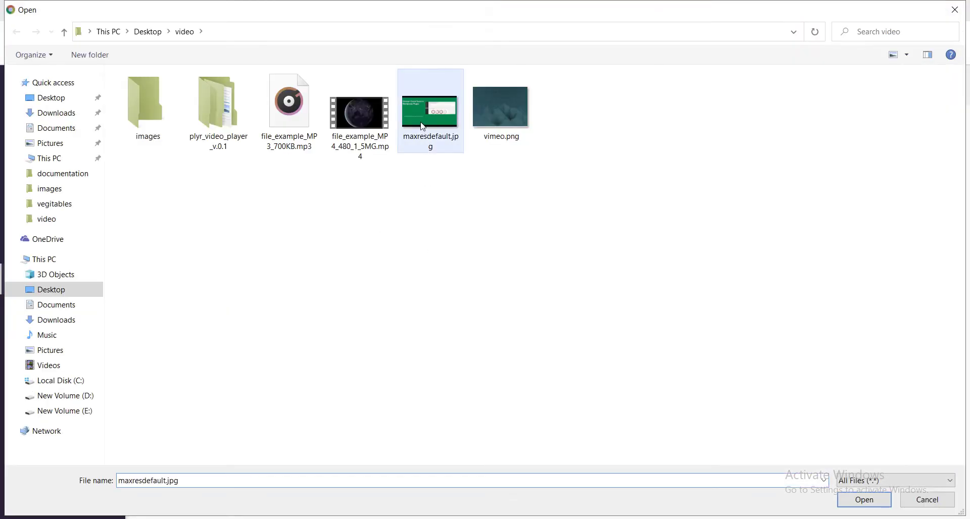
{"action": "double_click", "coordinate": [427, 118]}
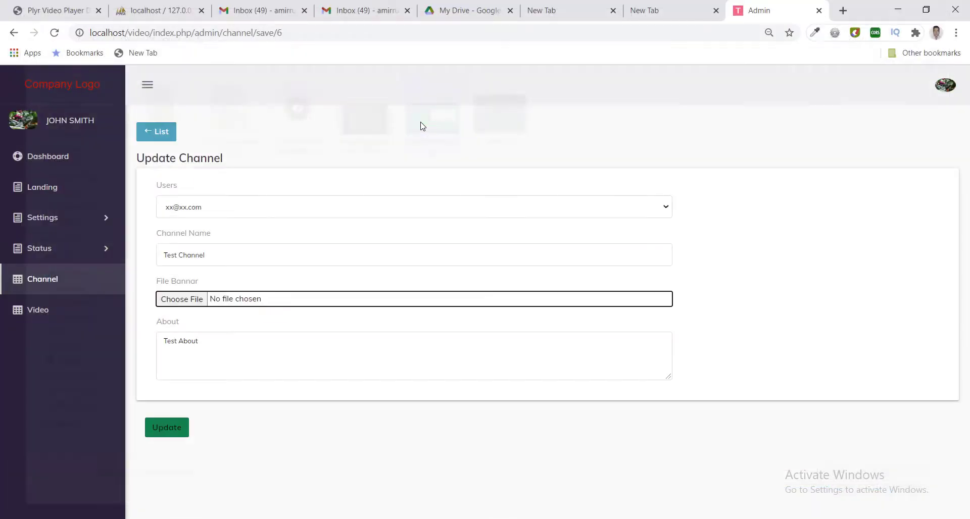
{"action": "left_click", "coordinate": [168, 431]}
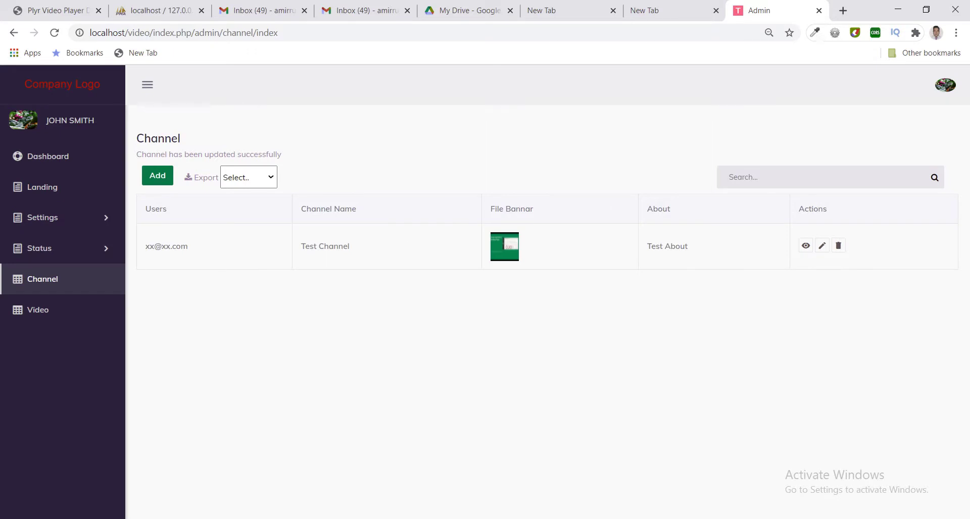
{"action": "left_click", "coordinate": [475, 486]}
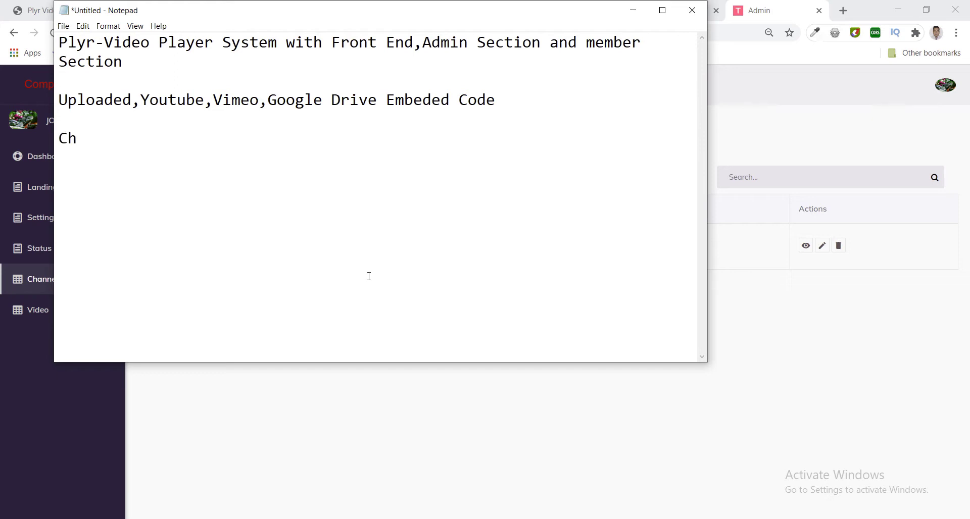
Note that the channel has been created and a video will be uploaded to it next.
{"action": "type", "text": "nnel has been "}
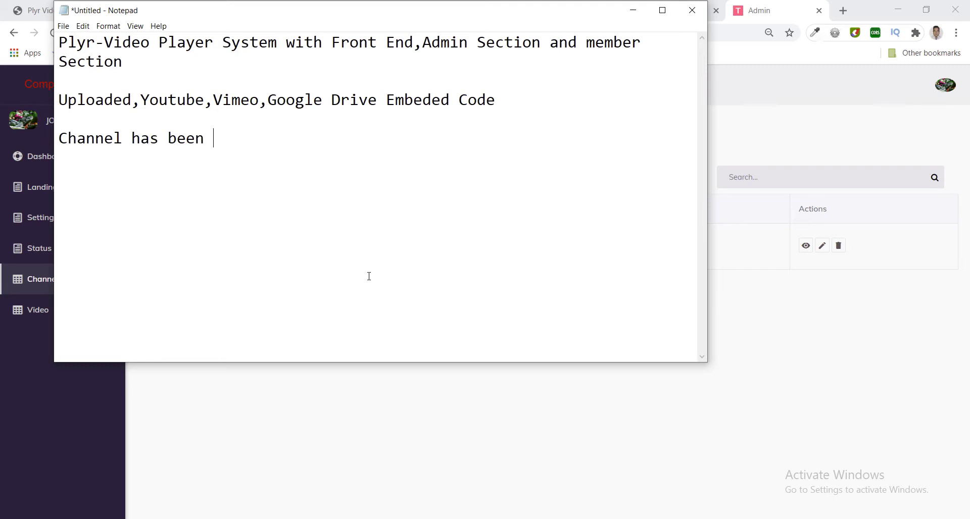
{"action": "type", "text": "created "}
{"action": "type", "text": "N"}
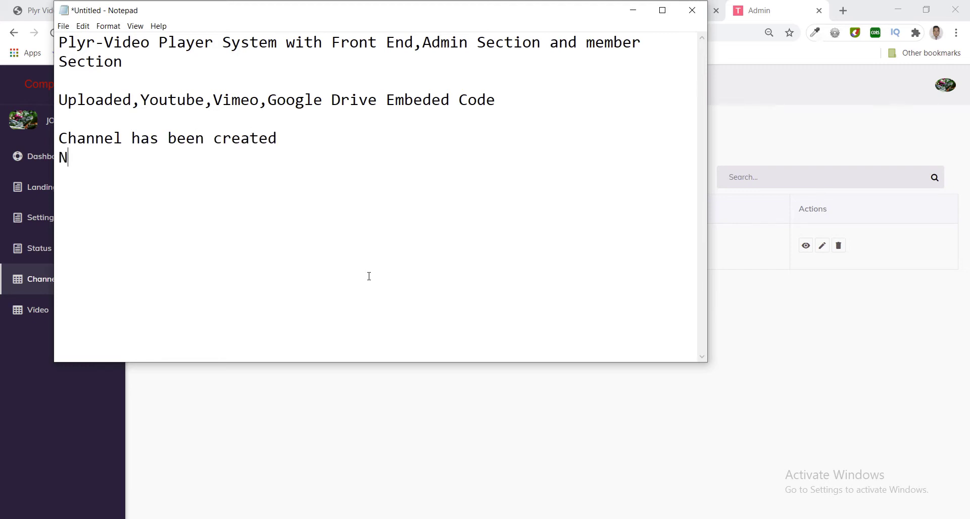
{"action": "type", "text": "ow I will uploa"}
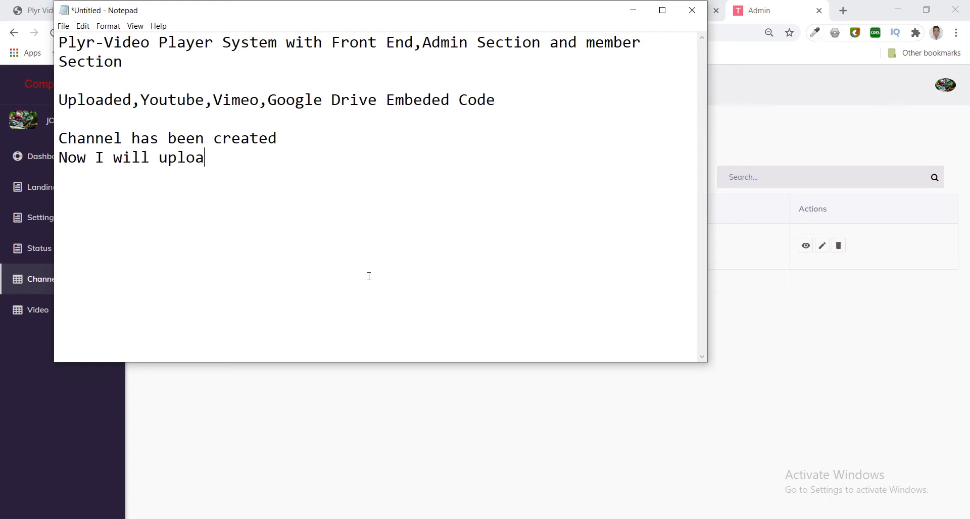
{"action": "type", "text": "d video on t"}
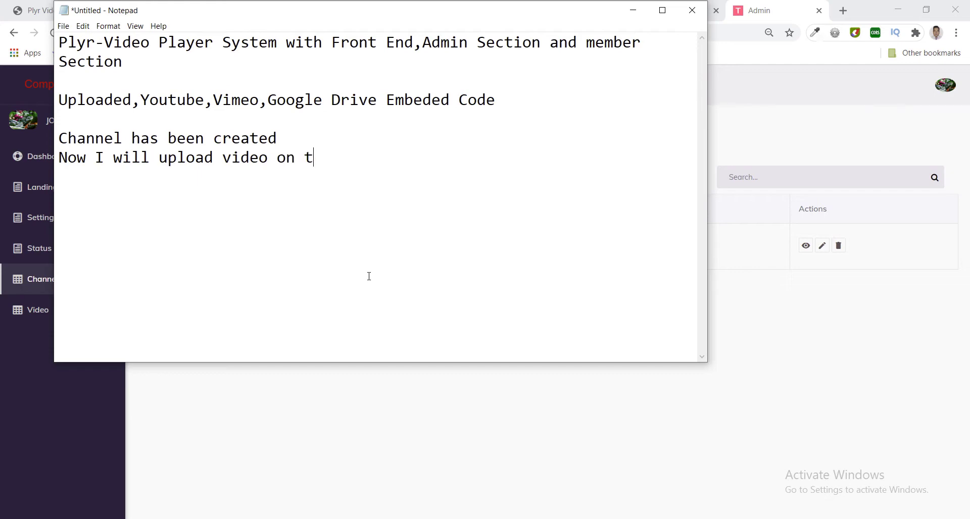
{"action": "type", "text": "hat channel"}
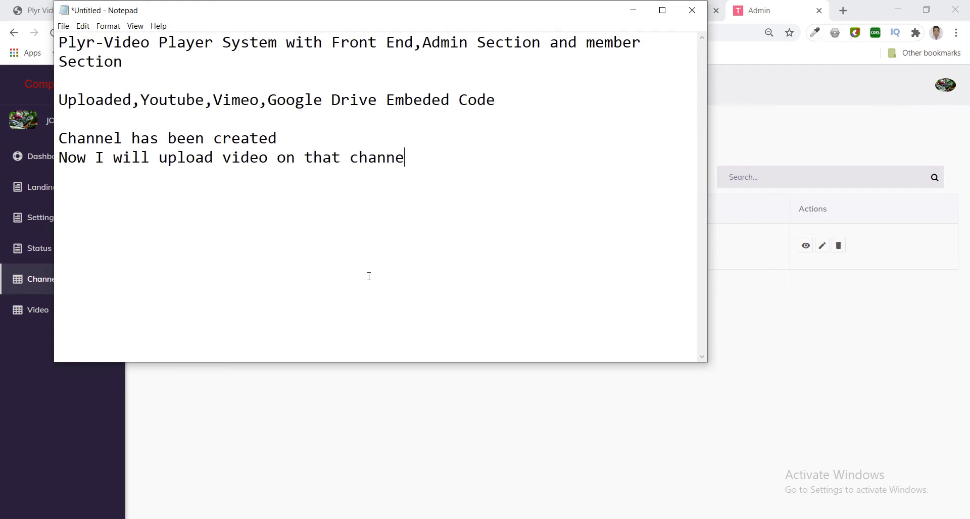
{"action": "left_click", "coordinate": [256, 457]}
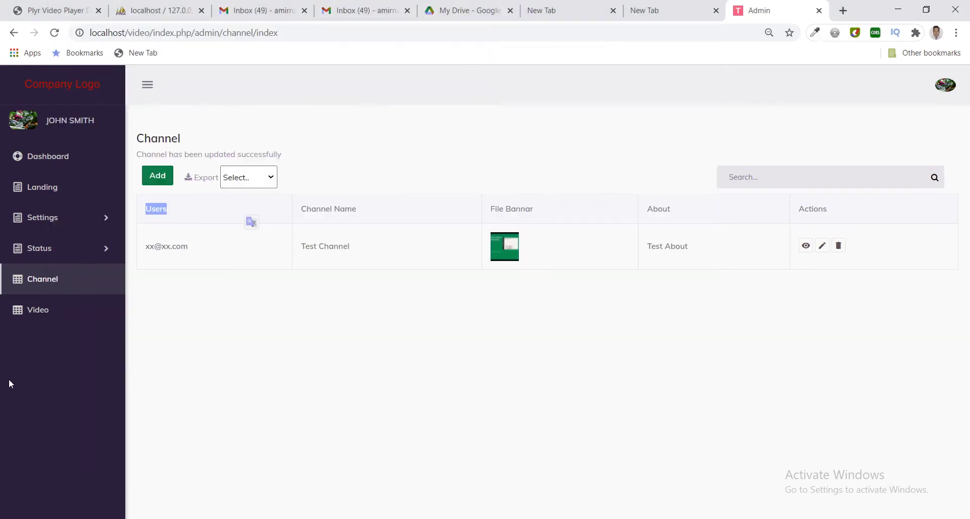
Start a new video, choosing its author and assigning it to Test Channel.
{"action": "left_click", "coordinate": [27, 317]}
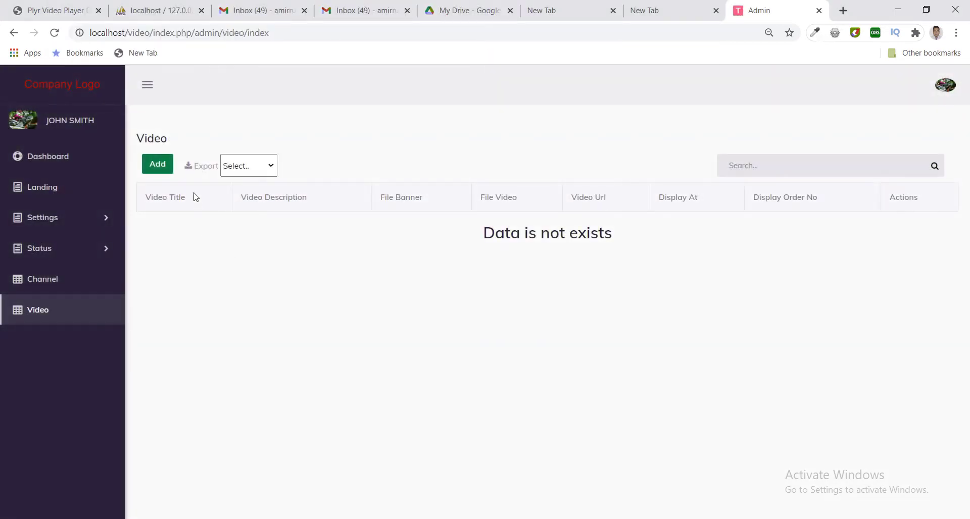
{"action": "left_click", "coordinate": [153, 169]}
{"action": "left_click", "coordinate": [212, 207]}
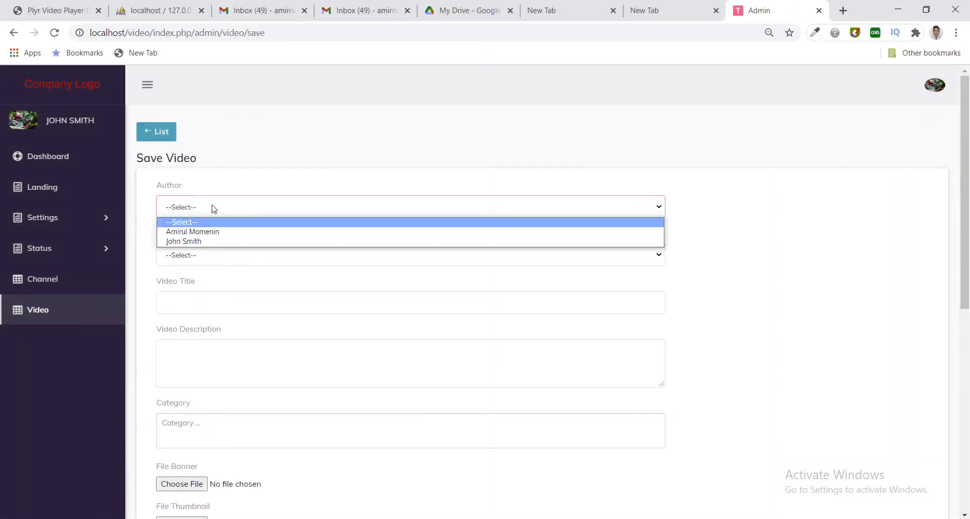
{"action": "left_click", "coordinate": [221, 246]}
{"action": "left_click", "coordinate": [221, 255]}
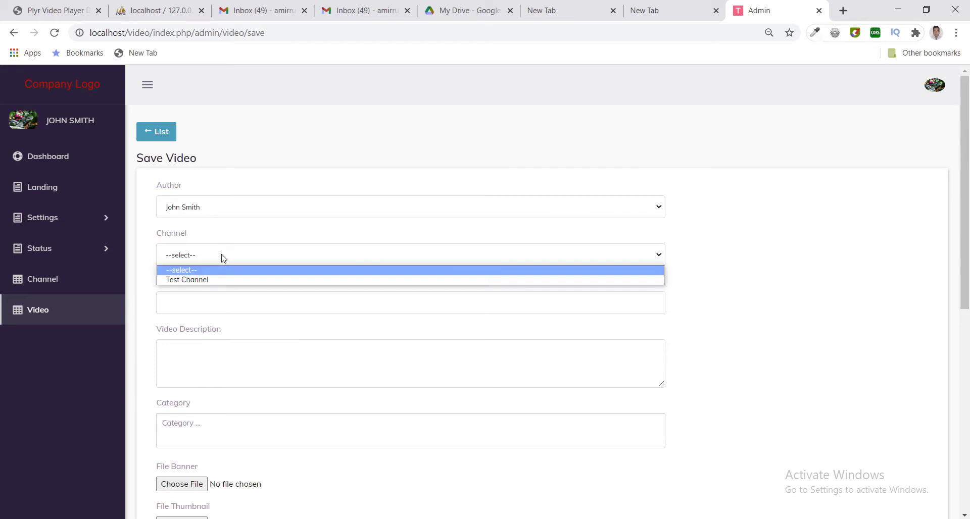
{"action": "left_click", "coordinate": [223, 280]}
Enter 'Test Upload' as the video title and paste it into the description.
{"action": "left_click", "coordinate": [226, 306]}
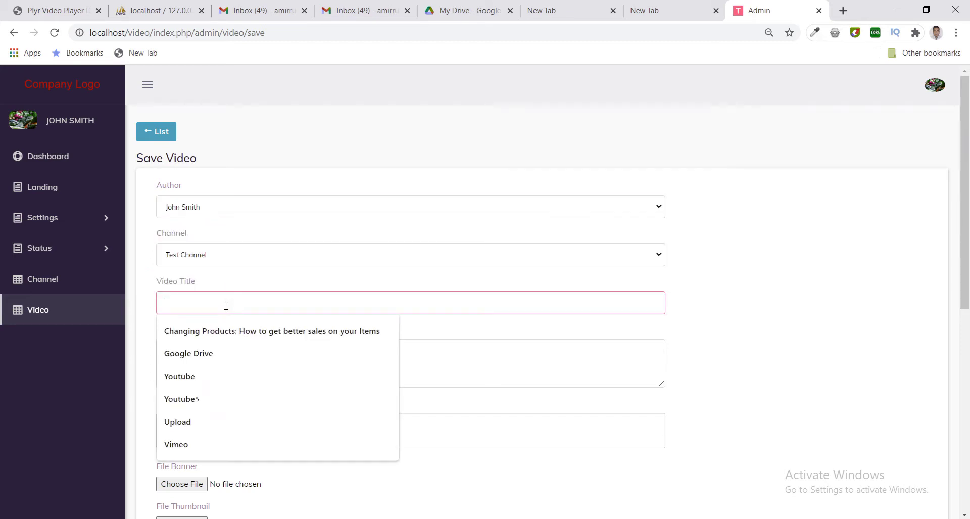
{"action": "type", "text": "Test  Upload"}
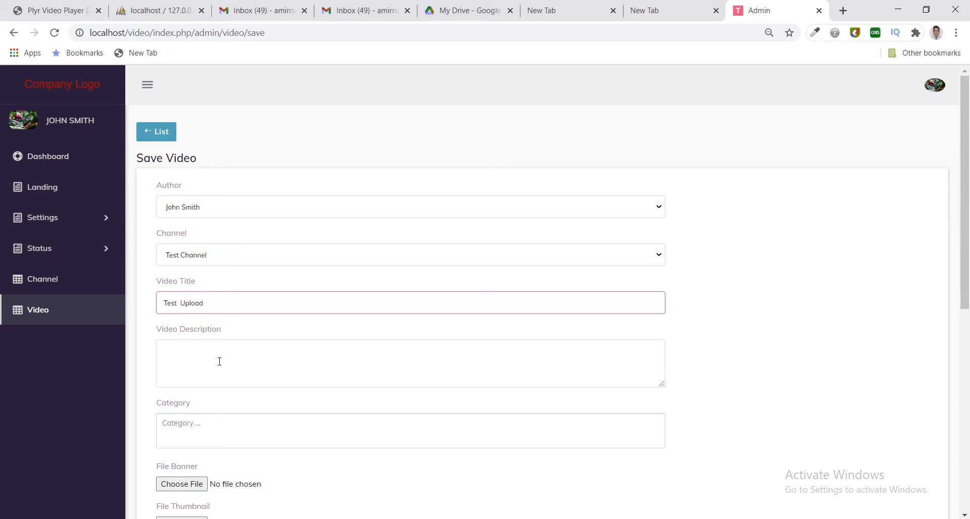
{"action": "key", "text": "ctrl+shift+Left"}
{"action": "key", "text": "ctrl+shift+Left"}
{"action": "key", "text": "ctrl+c"}
{"action": "left_click", "coordinate": [221, 379]}
{"action": "key", "text": "ctrl+v"}
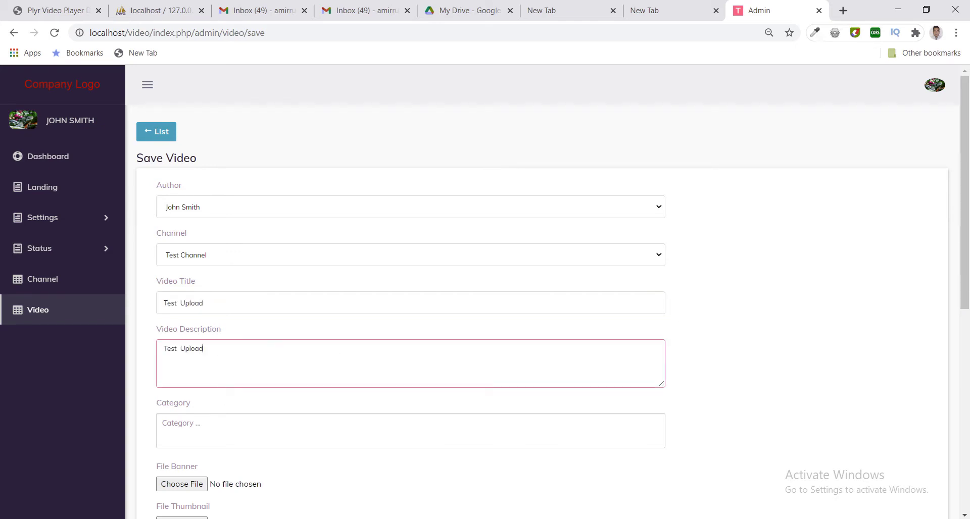
Set content type to Video and tag motivation, tutorial, education, cinema, comedy and music.
{"action": "scroll", "coordinate": [461, 382], "scroll_direction": "down", "scroll_amount": 8}
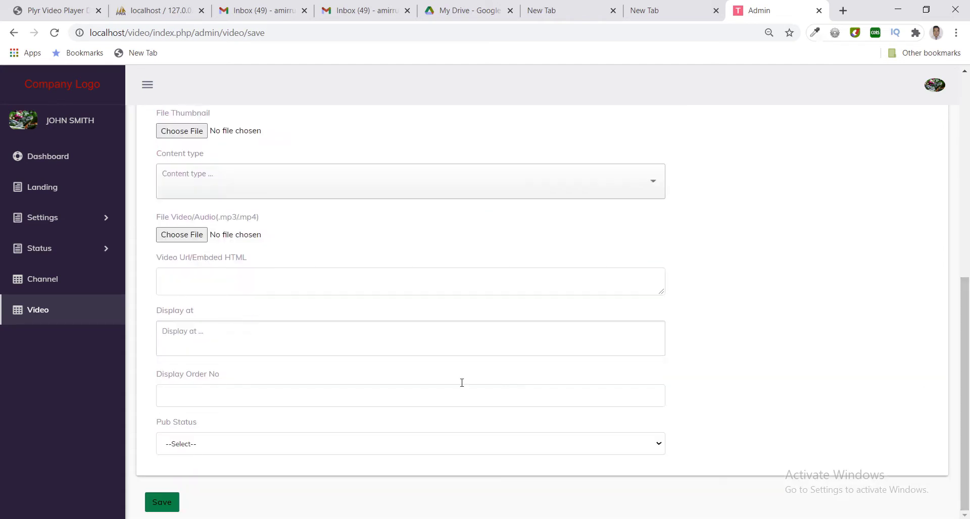
{"action": "left_click", "coordinate": [274, 188]}
{"action": "left_click", "coordinate": [257, 209]}
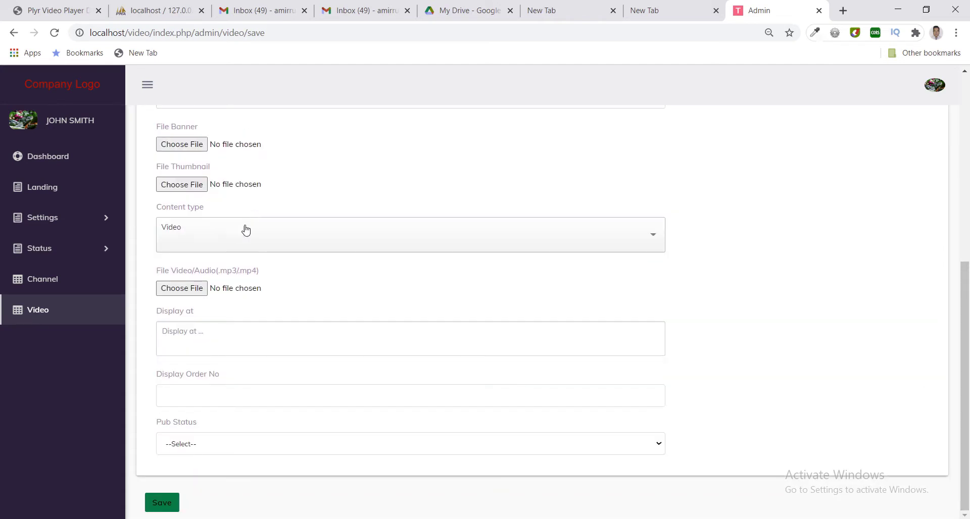
{"action": "scroll", "coordinate": [967, 228], "scroll_direction": "up", "scroll_amount": 2}
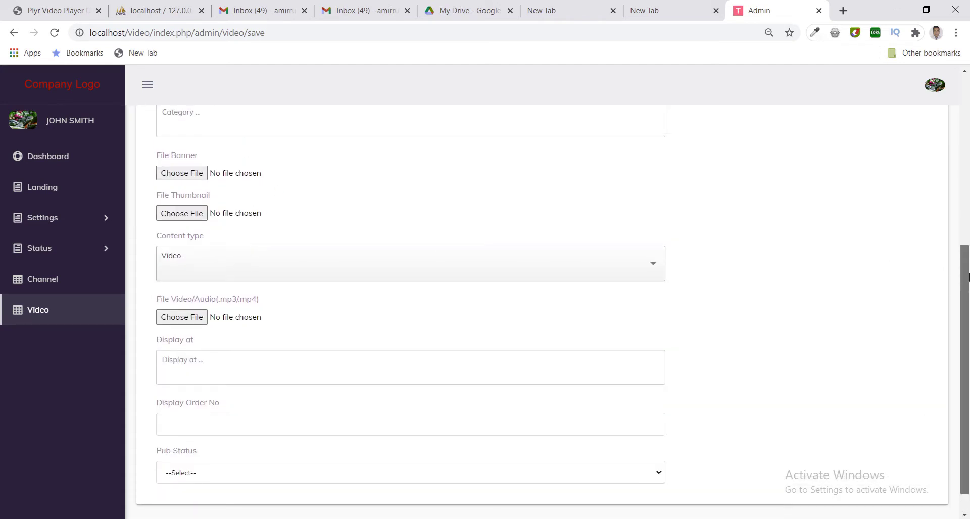
{"action": "left_click", "coordinate": [251, 162]}
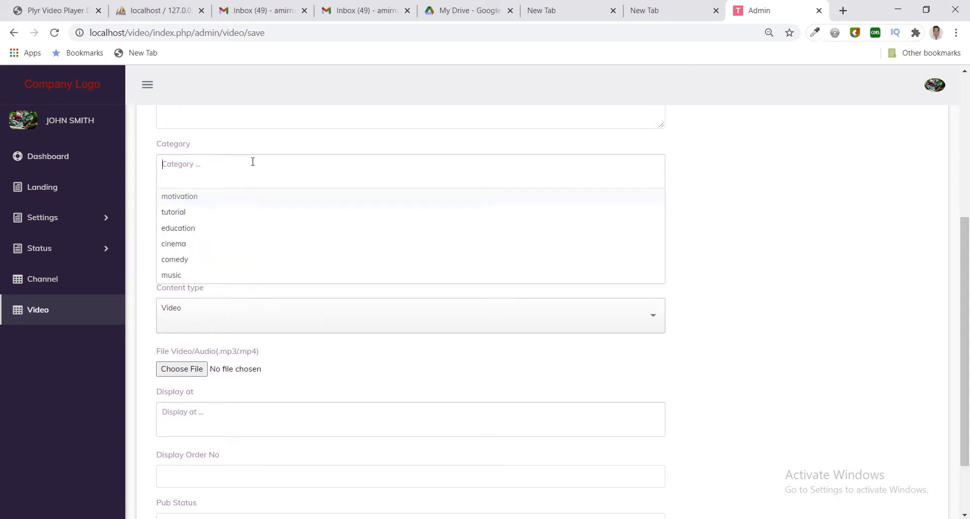
{"action": "left_click", "coordinate": [234, 196]}
{"action": "left_click", "coordinate": [233, 196]}
{"action": "left_click", "coordinate": [234, 196]}
{"action": "left_click", "coordinate": [233, 197]}
{"action": "left_click", "coordinate": [240, 198]}
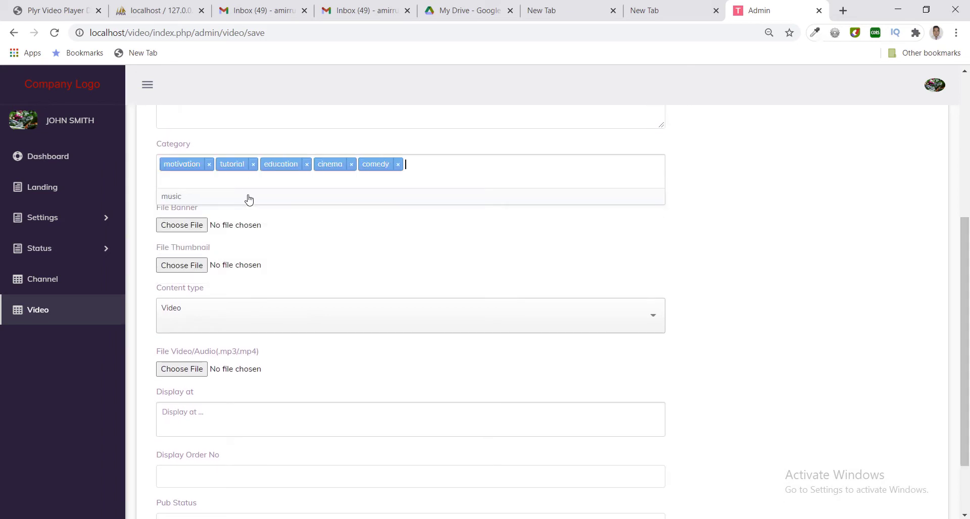
{"action": "left_click", "coordinate": [321, 202]}
{"action": "left_click", "coordinate": [753, 231]}
{"action": "left_click", "coordinate": [172, 227]}
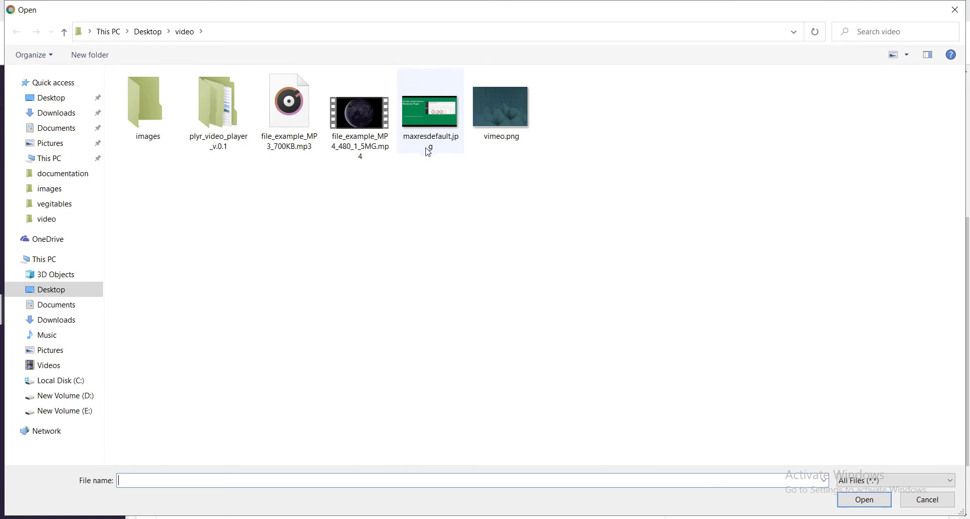
Pick a banner from the images folder and set Pub Status to Published.
{"action": "double_click", "coordinate": [144, 121]}
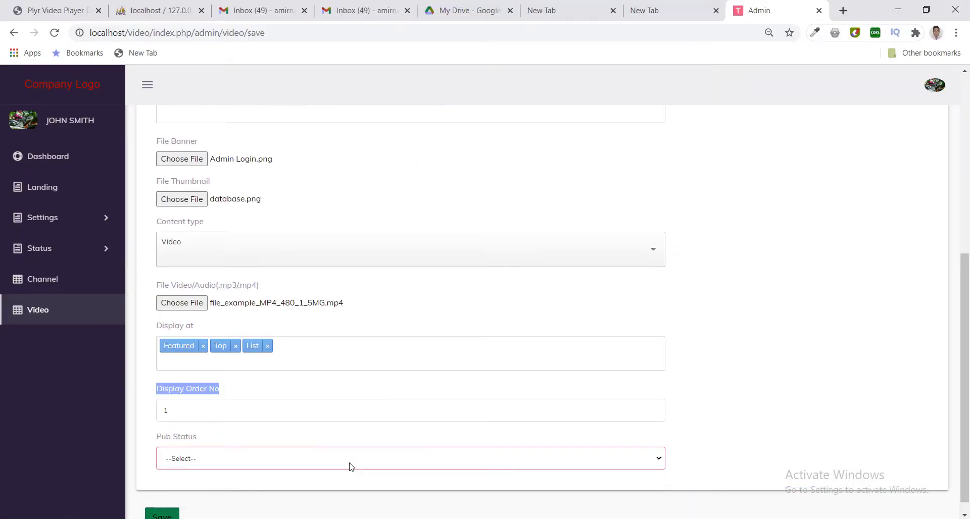
{"action": "left_click", "coordinate": [314, 461]}
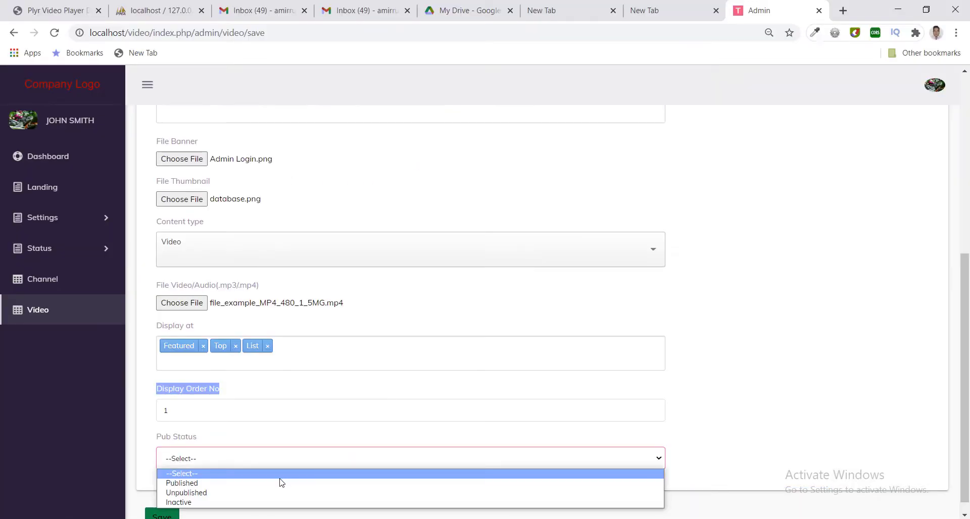
{"action": "left_click", "coordinate": [281, 480]}
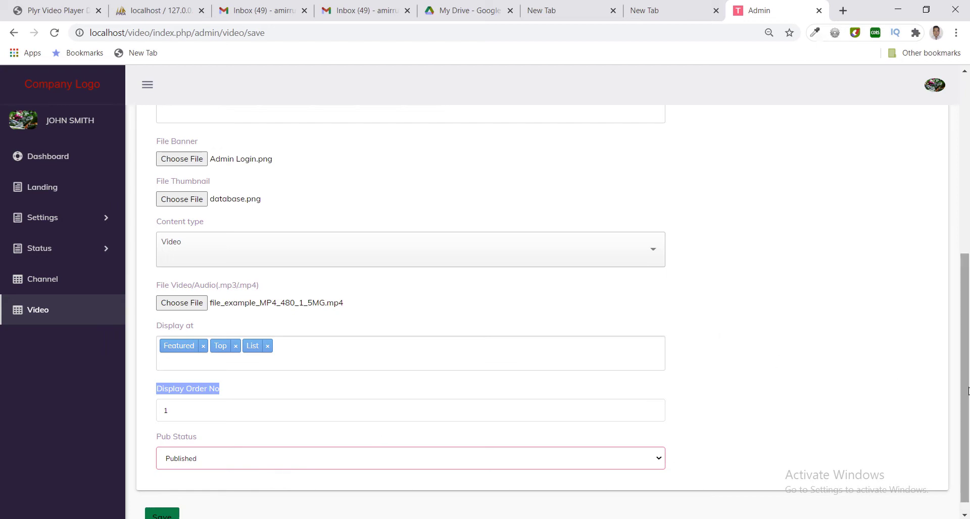
{"action": "left_click_drag", "start_coordinate": [963, 264], "coordinate": [959, 87]}
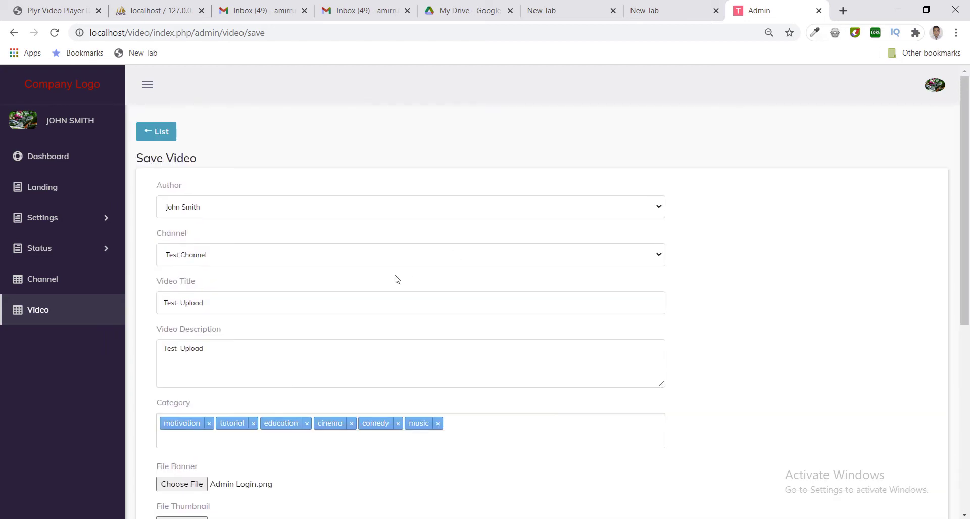
Check the 'Test Upload' title and save the new video.
{"action": "left_click_drag", "start_coordinate": [963, 161], "coordinate": [968, 210]}
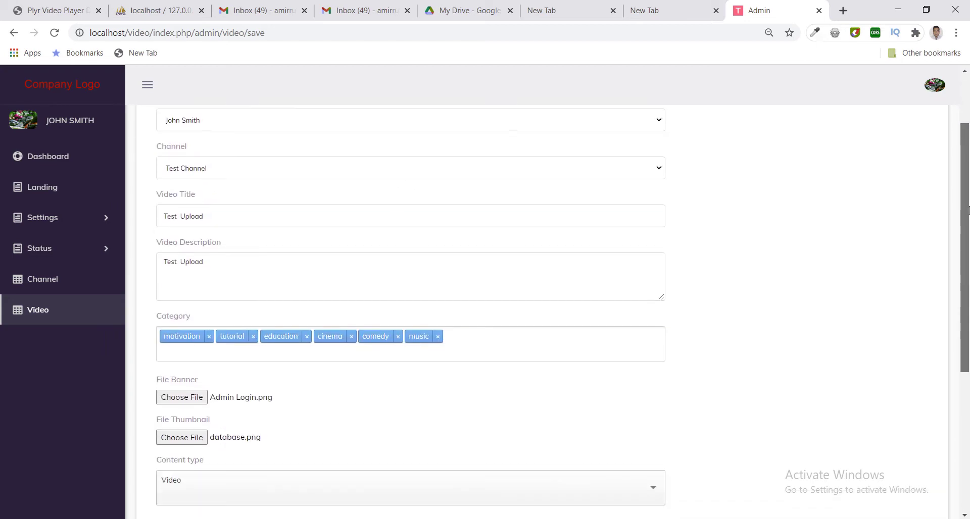
{"action": "scroll", "coordinate": [968, 209], "scroll_direction": "up", "scroll_amount": 2}
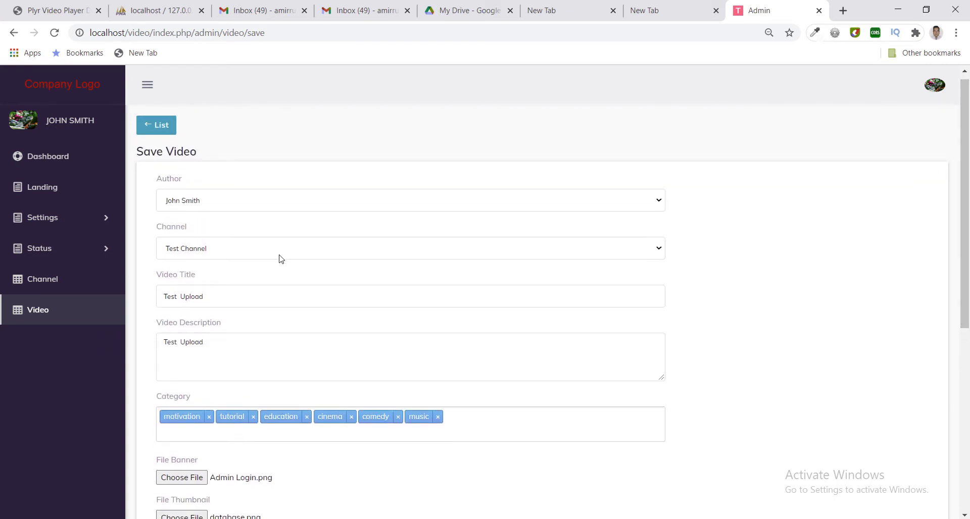
{"action": "double_click", "coordinate": [223, 298]}
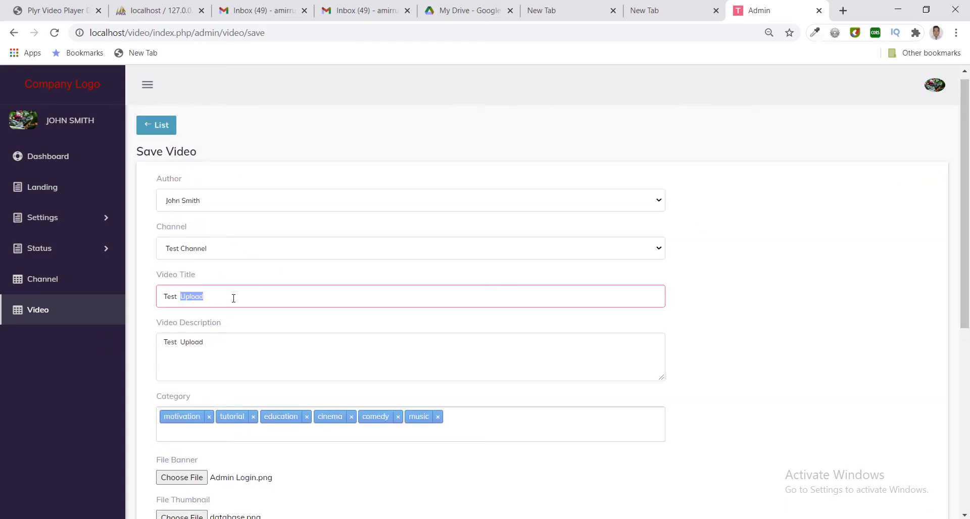
{"action": "left_click", "coordinate": [253, 298]}
{"action": "double_click", "coordinate": [263, 298]}
{"action": "left_click_drag", "start_coordinate": [964, 263], "coordinate": [964, 444]}
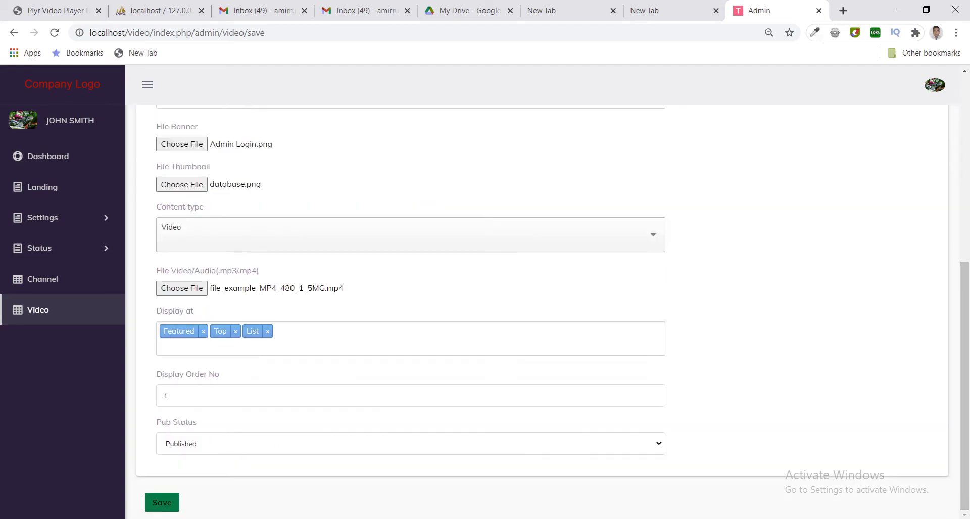
{"action": "left_click", "coordinate": [157, 509]}
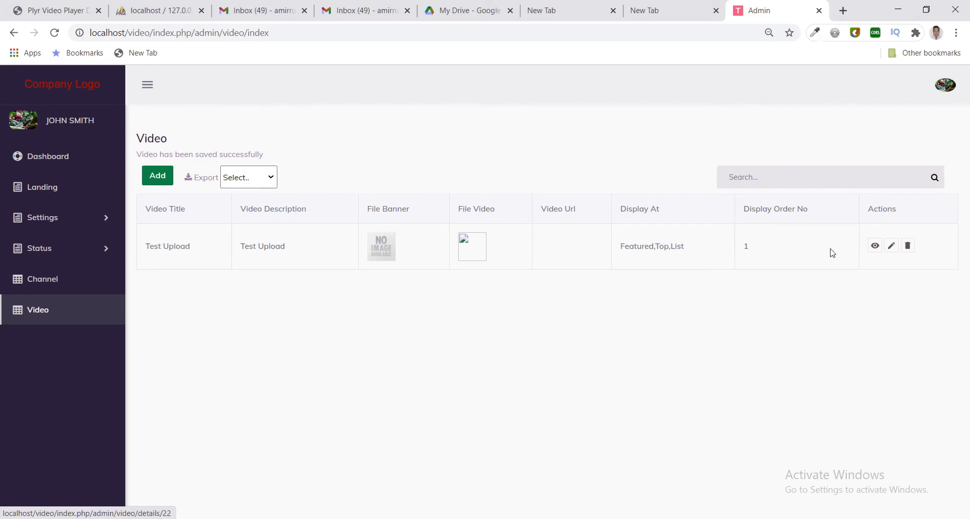
Reopen the Test Upload video's edit form and scroll through it.
{"action": "left_click", "coordinate": [890, 248]}
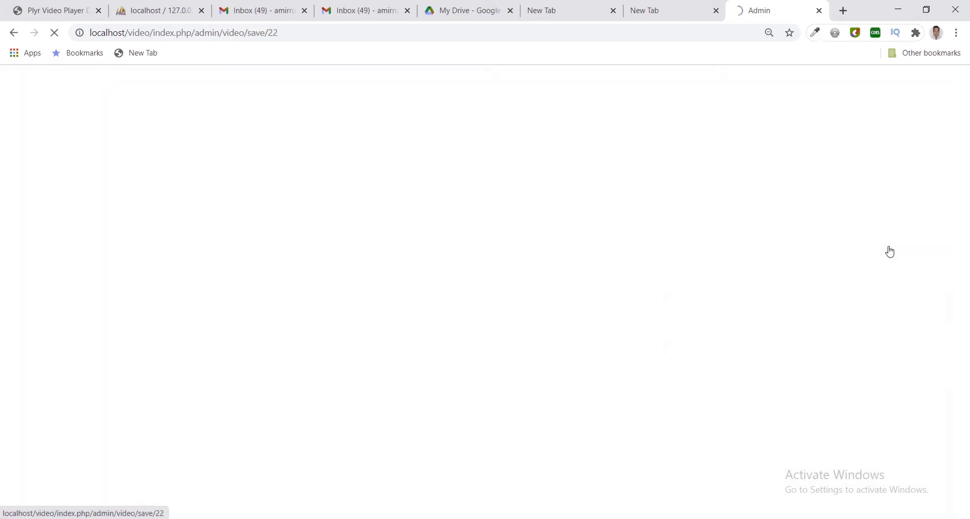
{"action": "scroll", "coordinate": [462, 314], "scroll_direction": "down", "scroll_amount": 3}
{"action": "scroll", "coordinate": [461, 313], "scroll_direction": "down", "scroll_amount": 1}
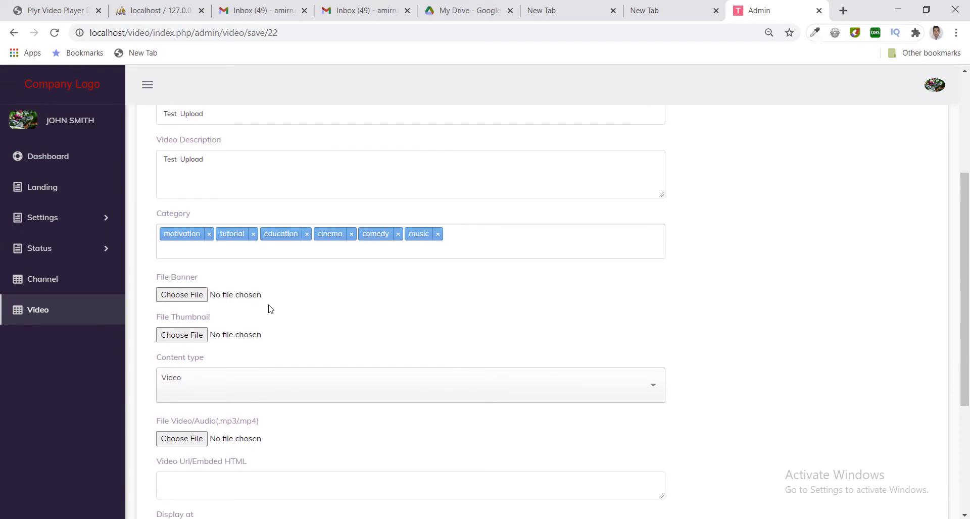
Set the Test Upload banner to admin dashboard.png from the documentation images folder.
{"action": "left_click", "coordinate": [191, 289]}
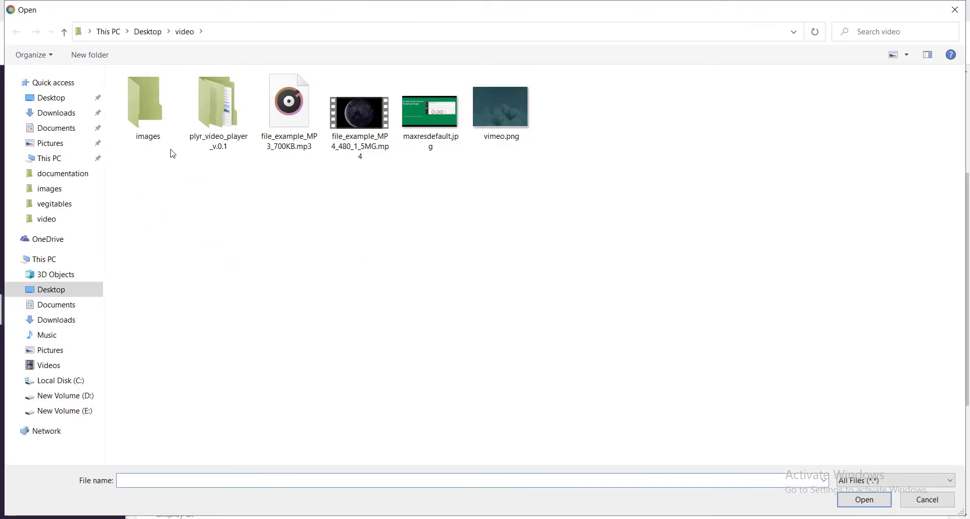
{"action": "double_click", "coordinate": [141, 105]}
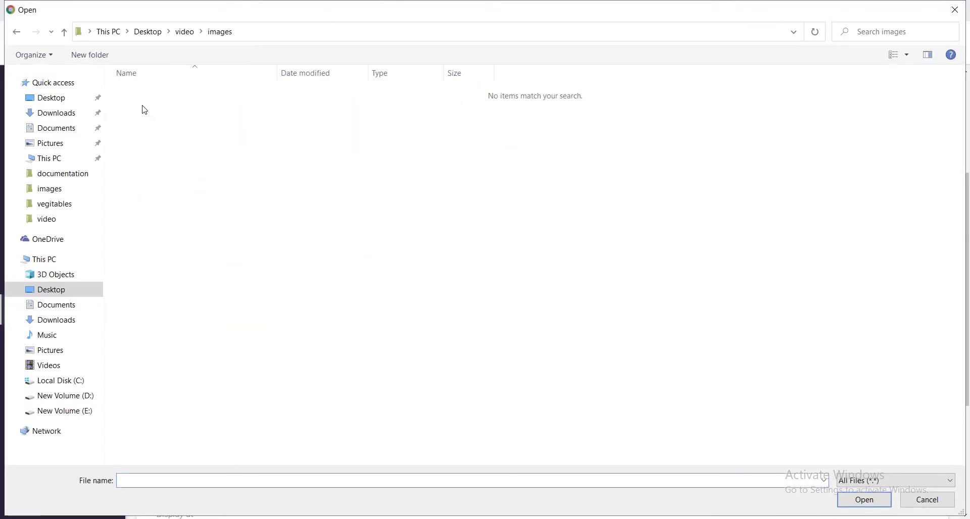
{"action": "left_click", "coordinate": [190, 33]}
{"action": "double_click", "coordinate": [208, 108]}
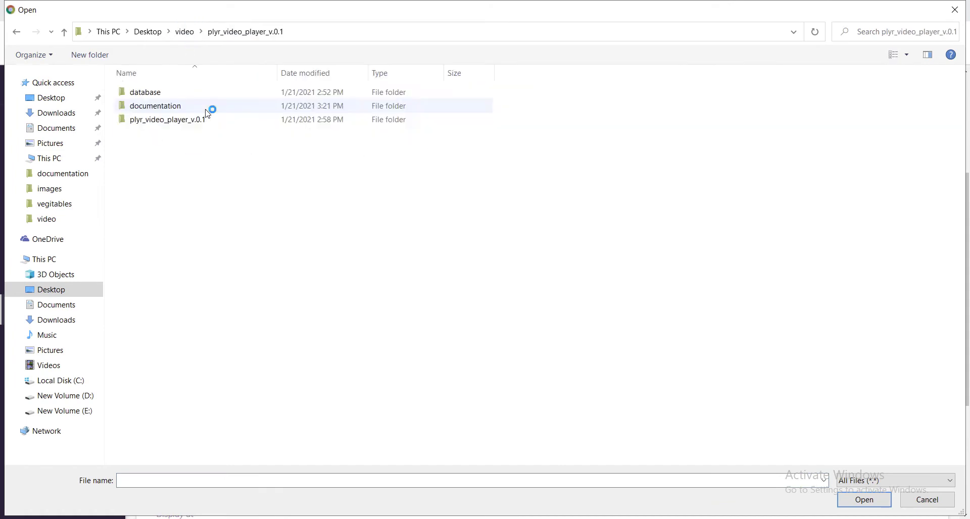
{"action": "double_click", "coordinate": [151, 93]}
{"action": "left_click", "coordinate": [151, 94]}
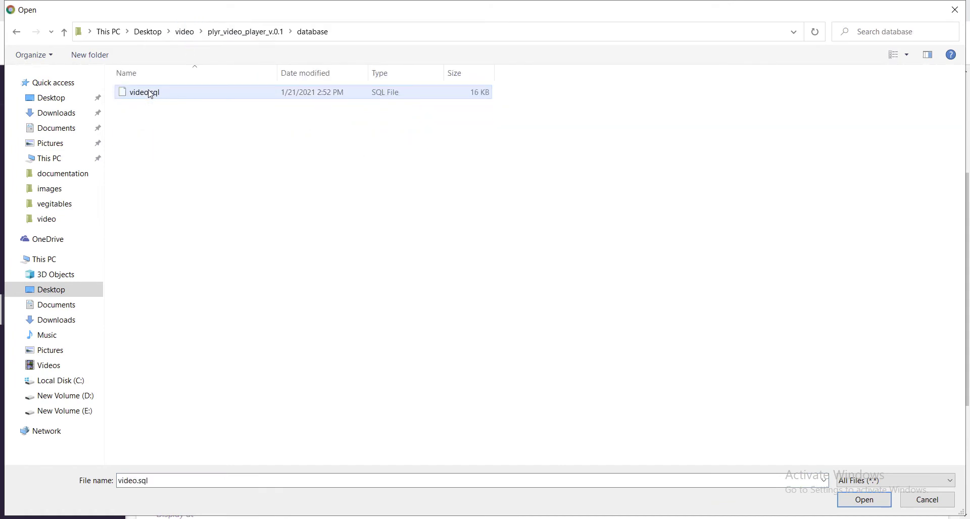
{"action": "left_click", "coordinate": [232, 33]}
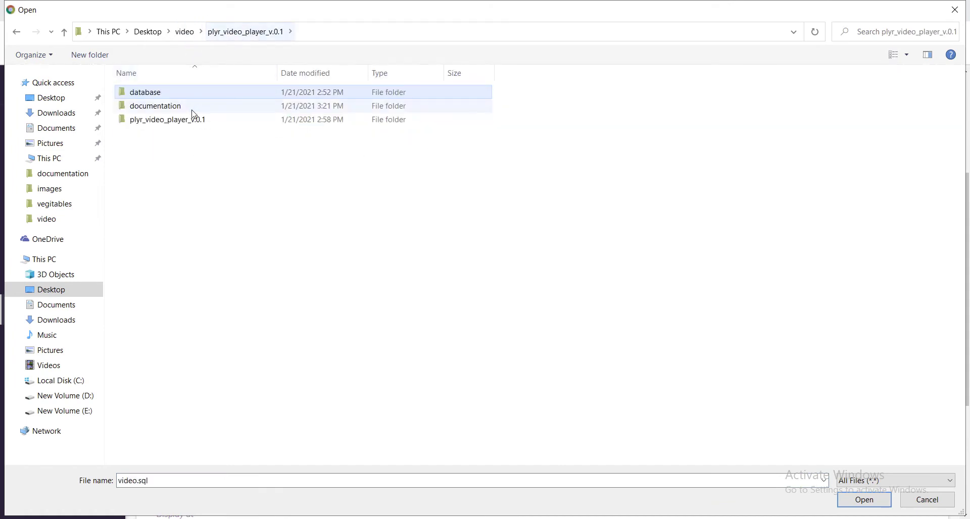
{"action": "left_click", "coordinate": [180, 110]}
{"action": "double_click", "coordinate": [181, 111]}
{"action": "double_click", "coordinate": [166, 106]}
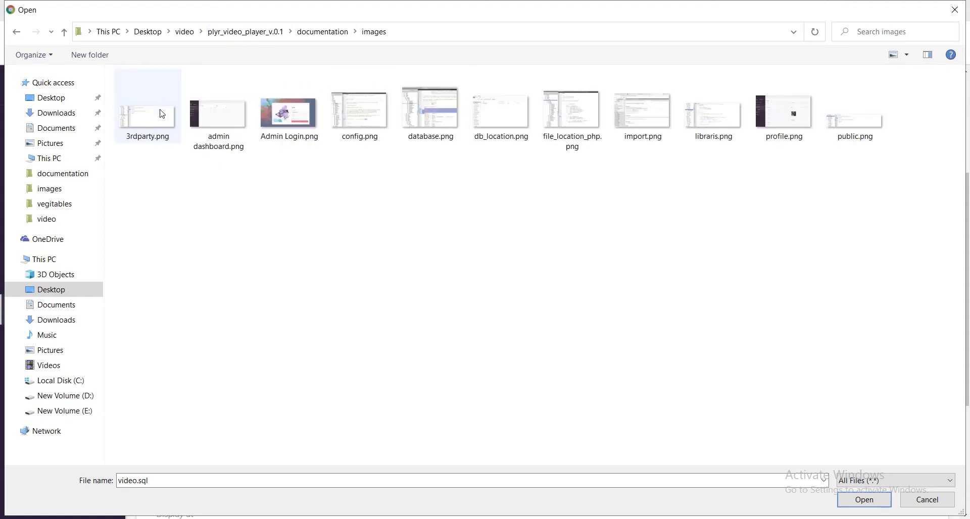
{"action": "left_click", "coordinate": [220, 119]}
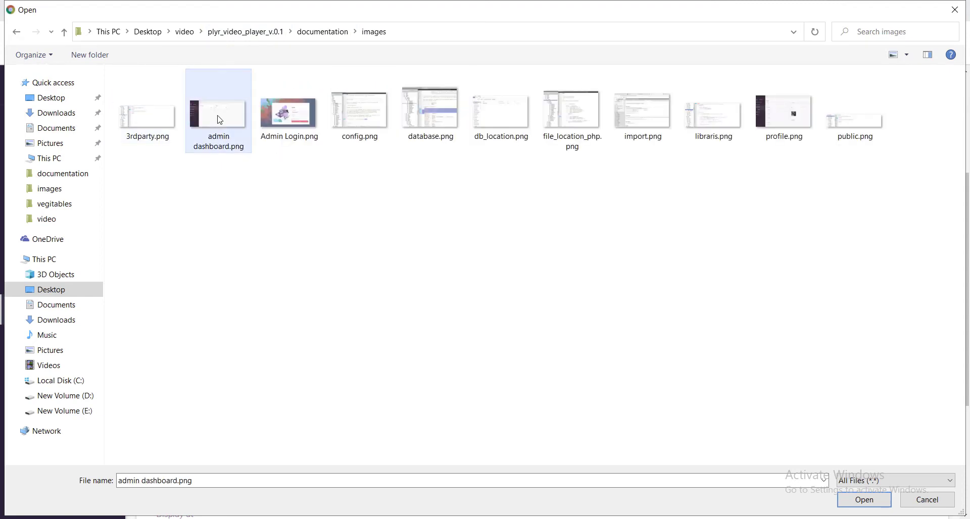
{"action": "double_click", "coordinate": [220, 120]}
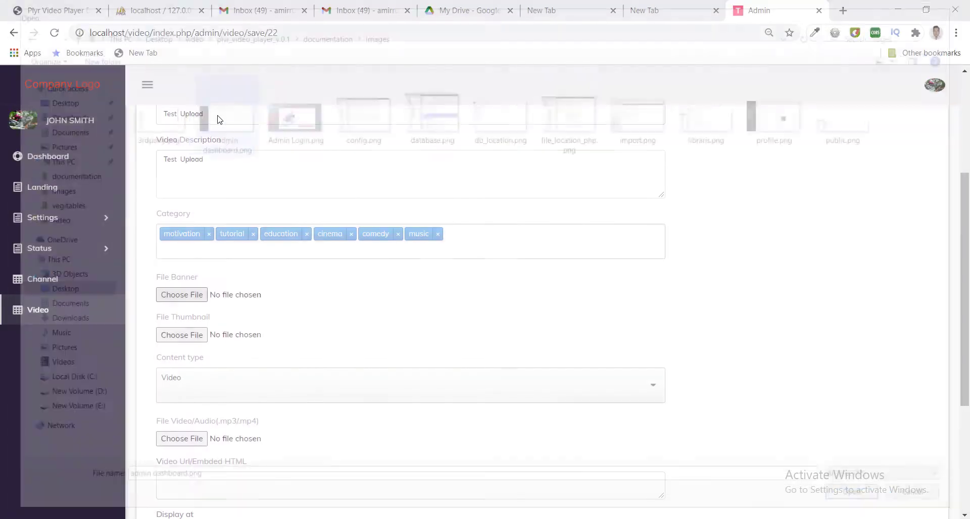
Set the thumbnail to public.png and submit the update.
{"action": "left_click", "coordinate": [187, 339]}
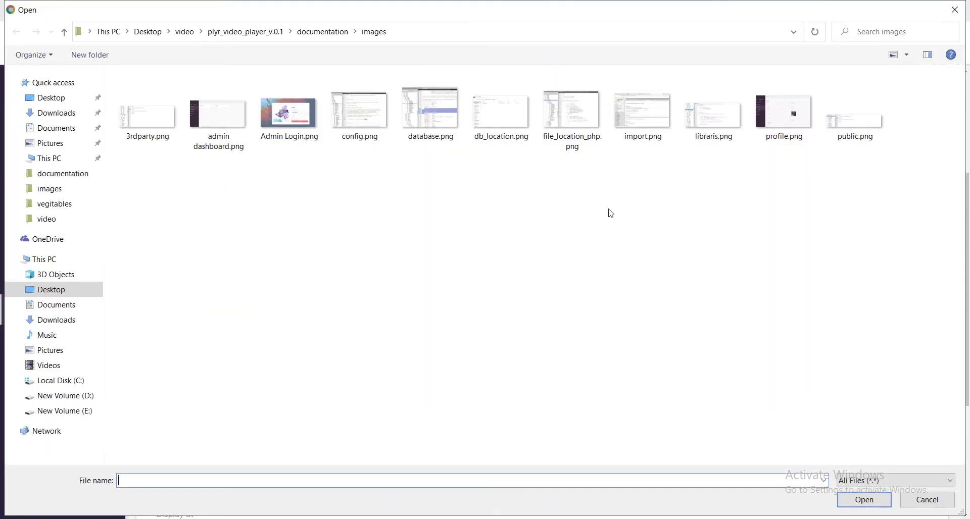
{"action": "double_click", "coordinate": [854, 126]}
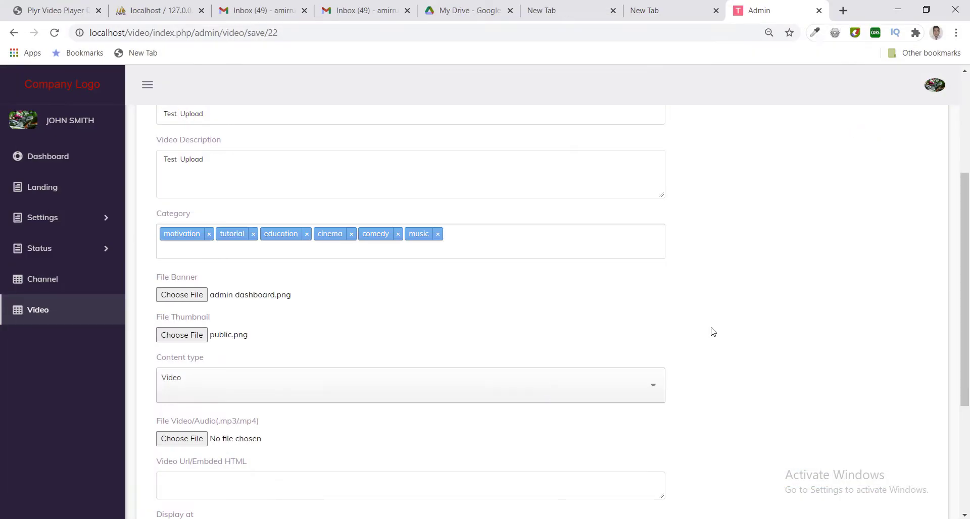
{"action": "scroll", "coordinate": [966, 289], "scroll_direction": "down", "scroll_amount": 4}
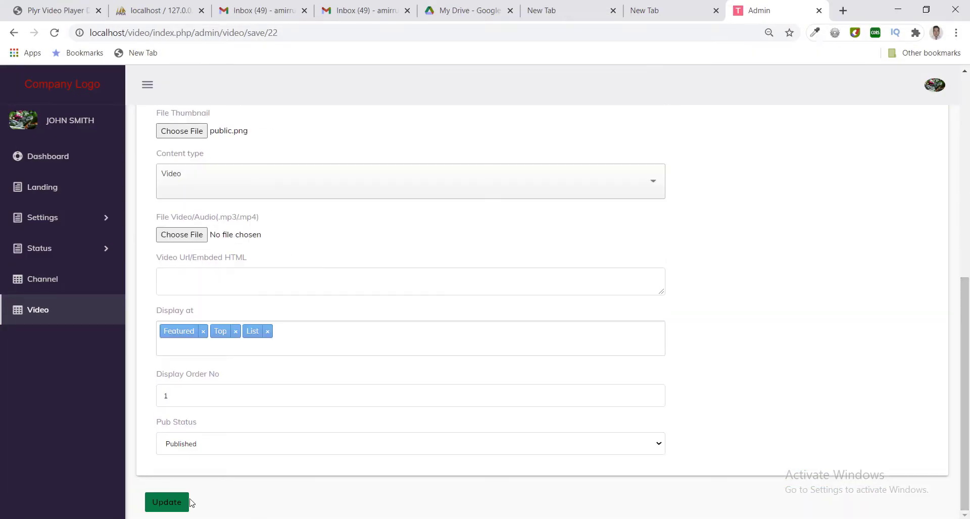
{"action": "left_click", "coordinate": [185, 502]}
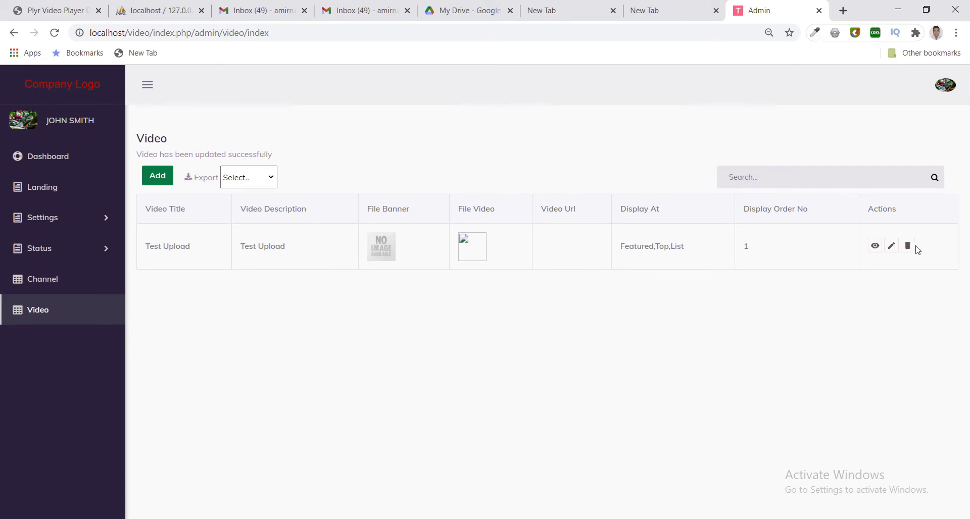
Edit Test Upload, attach vimeo.png as both banner and thumbnail, and update it.
{"action": "left_click", "coordinate": [891, 246]}
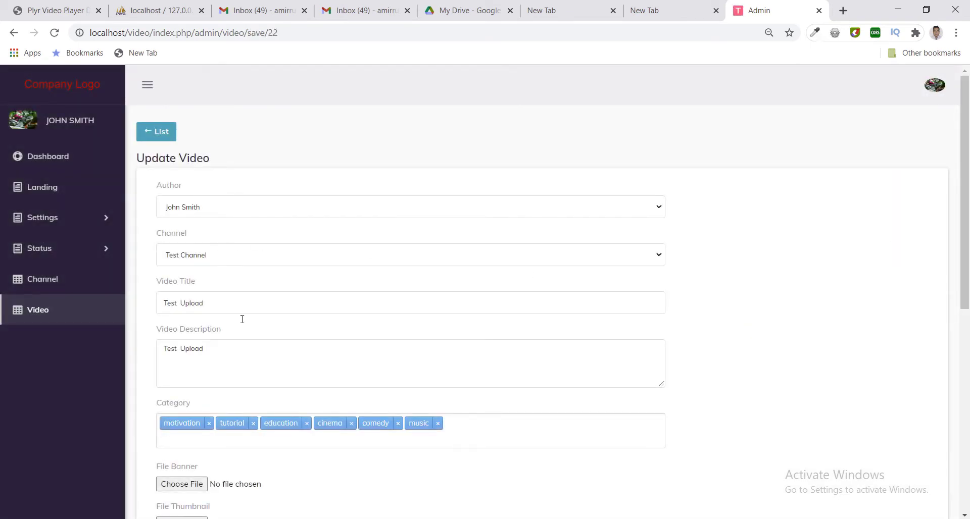
{"action": "left_click", "coordinate": [199, 484]}
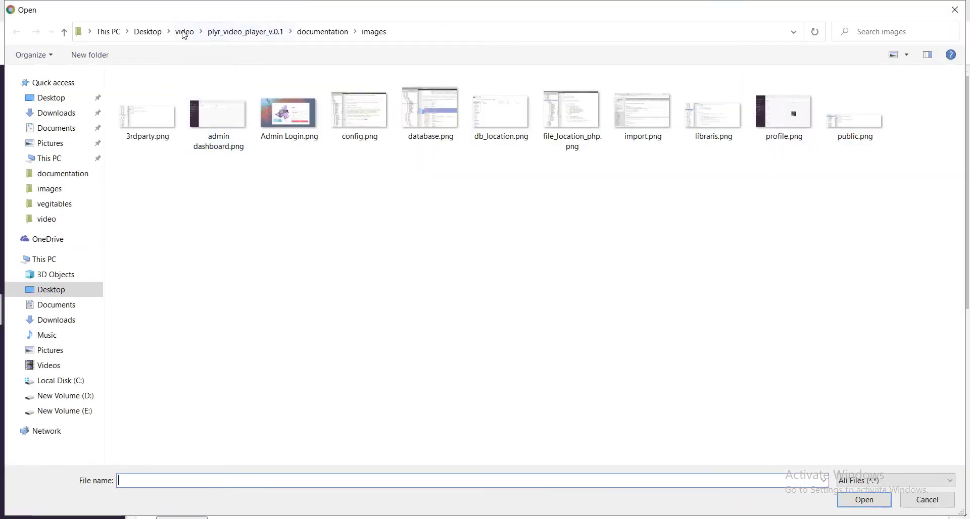
{"action": "left_click", "coordinate": [184, 32]}
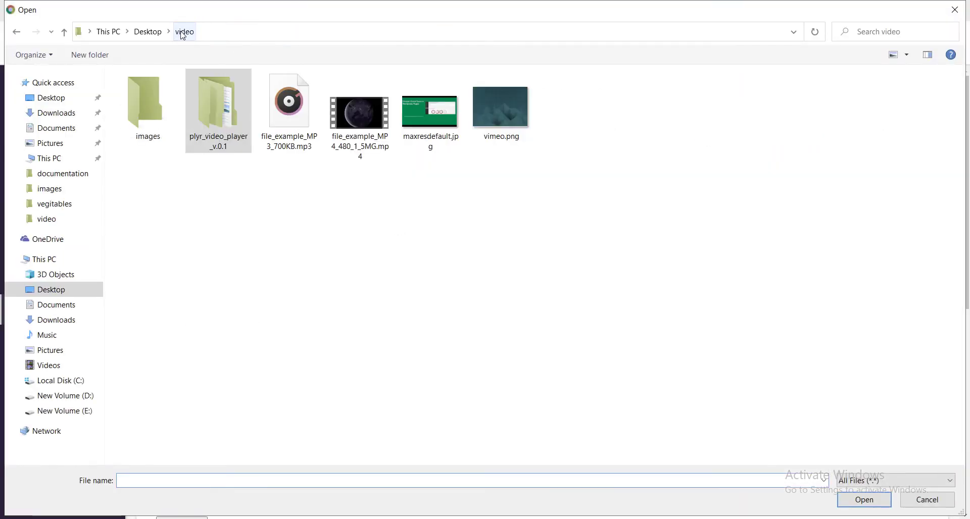
{"action": "double_click", "coordinate": [492, 111]}
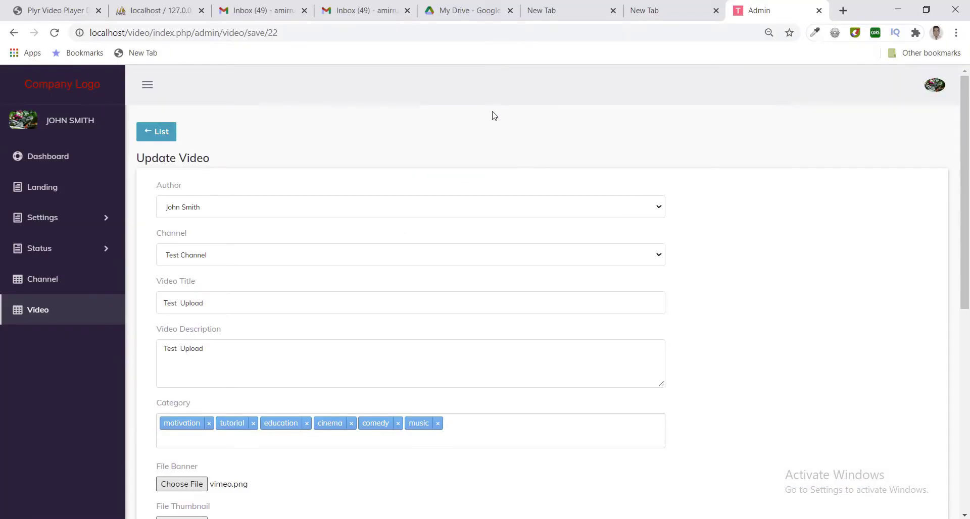
{"action": "scroll", "coordinate": [416, 433], "scroll_direction": "down", "scroll_amount": 1}
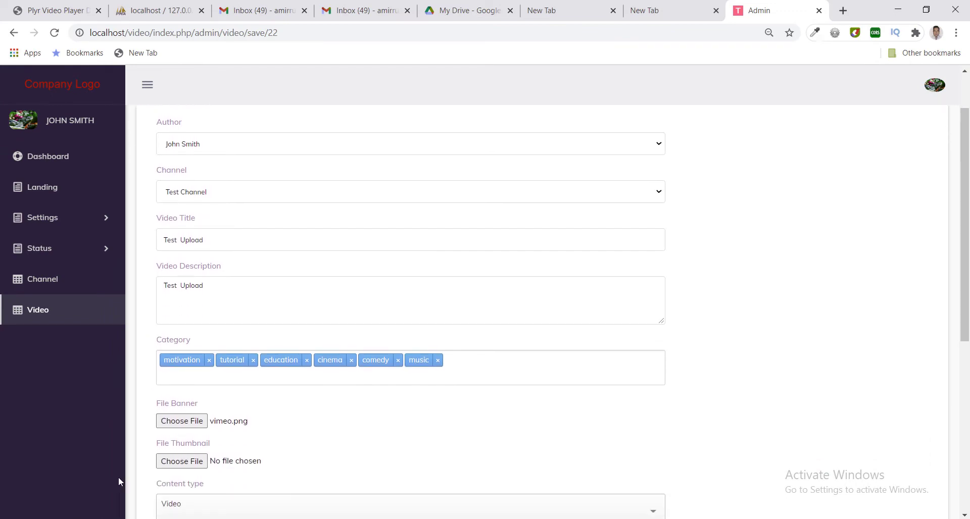
{"action": "left_click", "coordinate": [187, 467]}
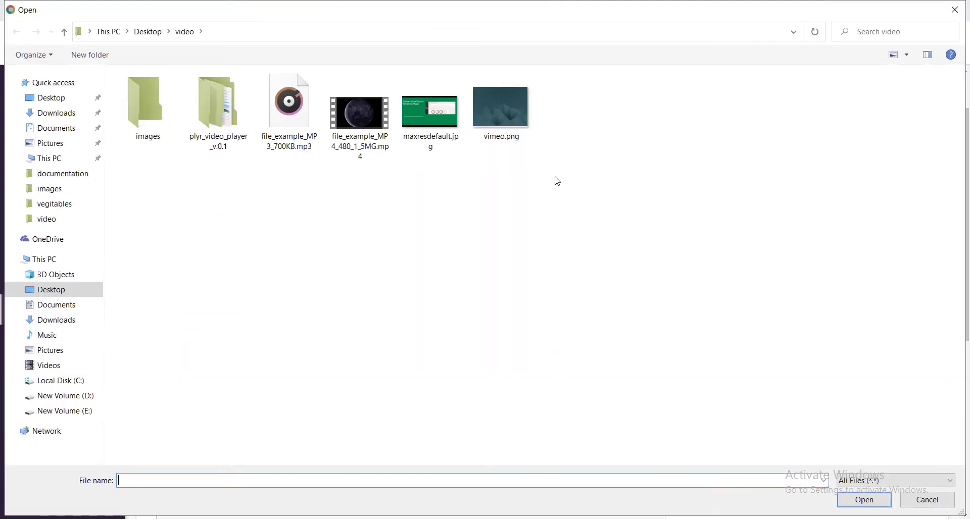
{"action": "left_click", "coordinate": [514, 120]}
{"action": "double_click", "coordinate": [514, 120]}
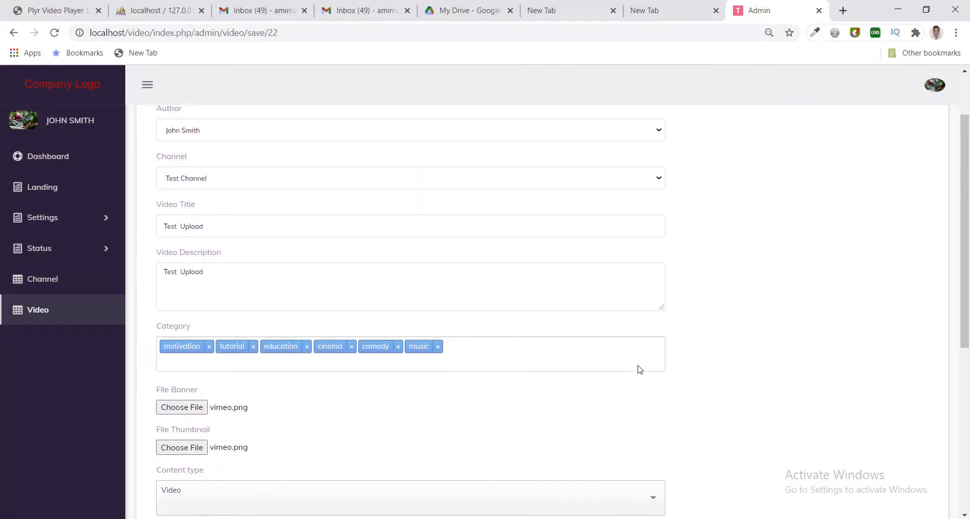
{"action": "left_click_drag", "start_coordinate": [957, 318], "coordinate": [957, 495]}
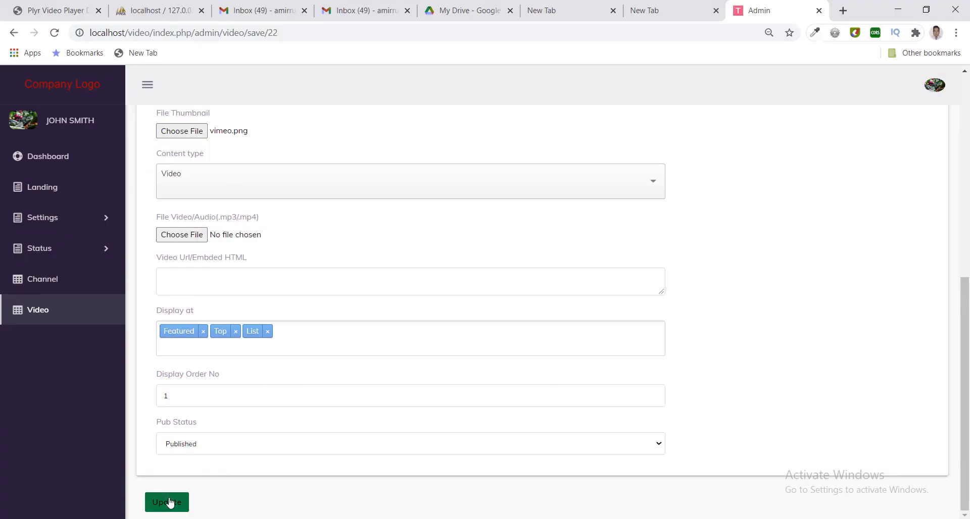
{"action": "left_click", "coordinate": [172, 503]}
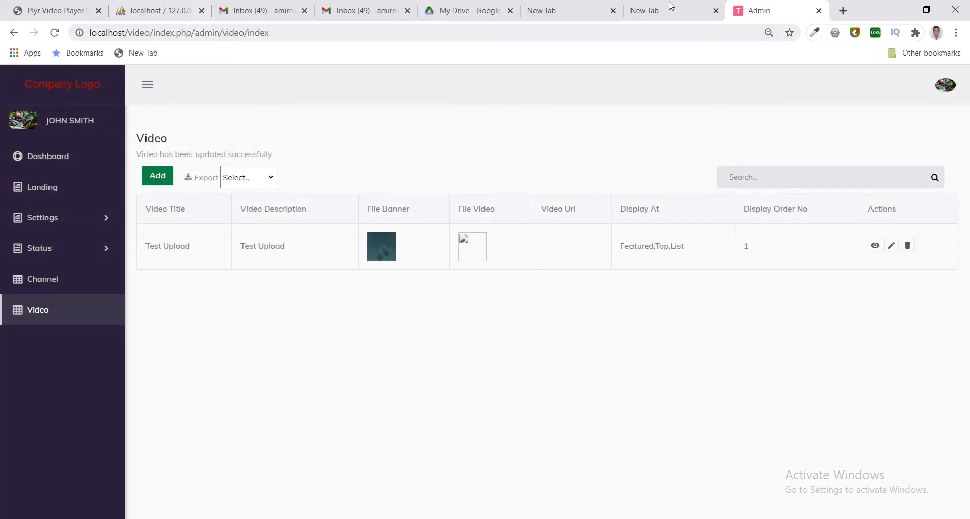
Load localhost/video in a new tab and play Test Upload from the Motivation section.
{"action": "left_click", "coordinate": [841, 10]}
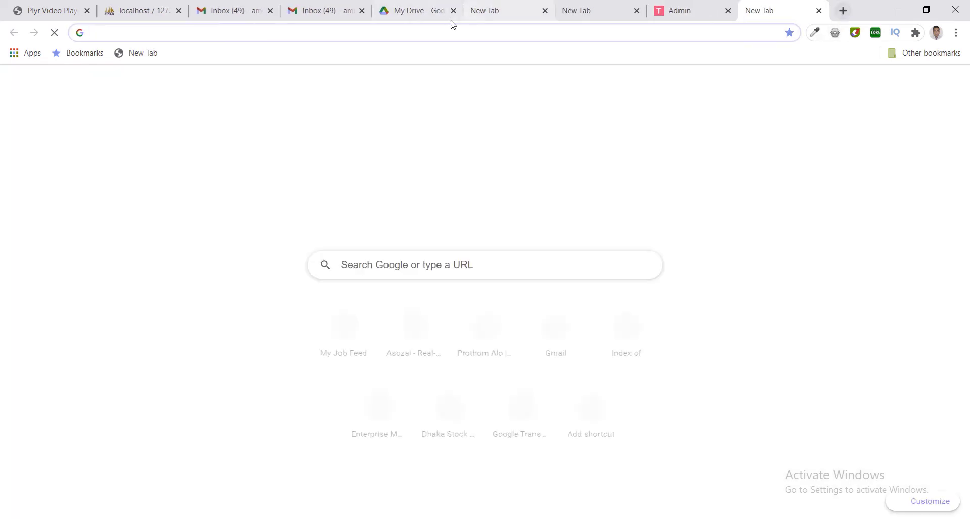
{"action": "type", "text": "localhost/"}
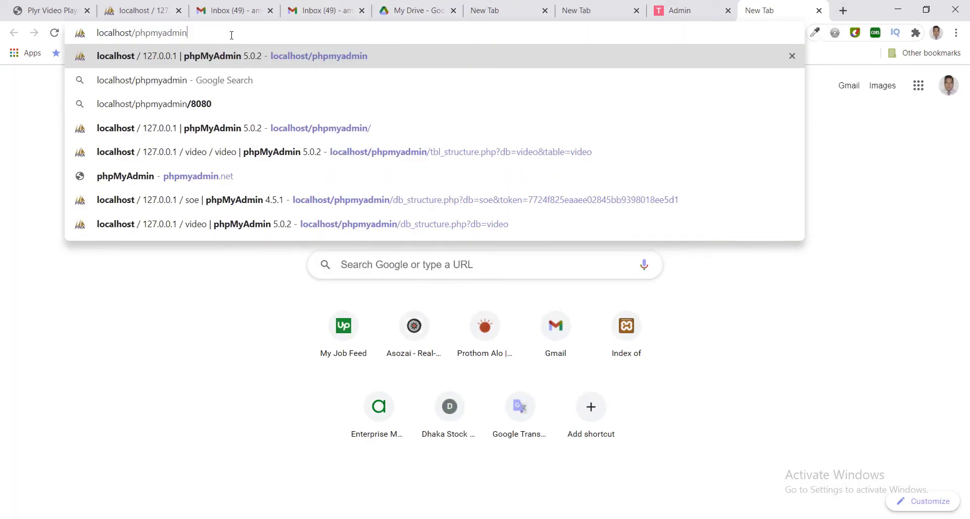
{"action": "type", "text": "v"}
{"action": "key", "text": "Return"}
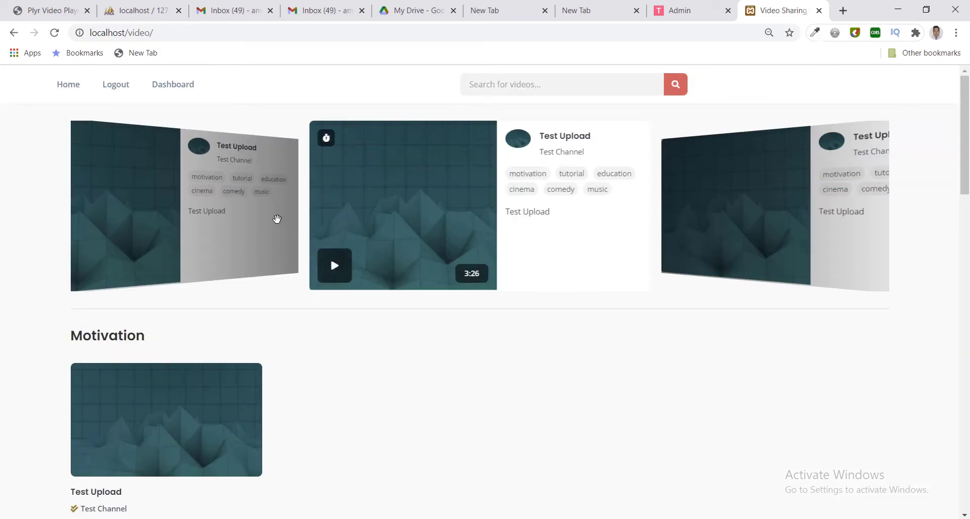
{"action": "scroll", "coordinate": [142, 399], "scroll_direction": "down", "scroll_amount": 2}
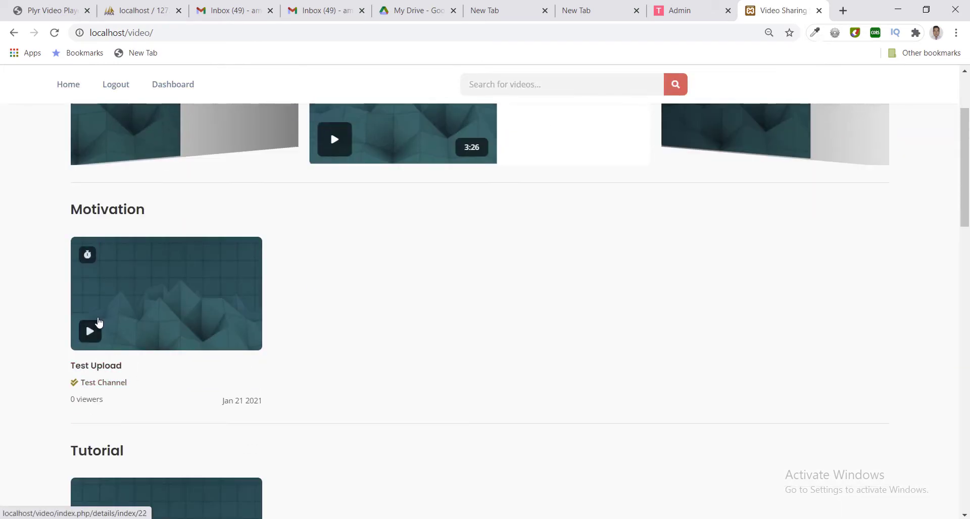
{"action": "left_click", "coordinate": [92, 334]}
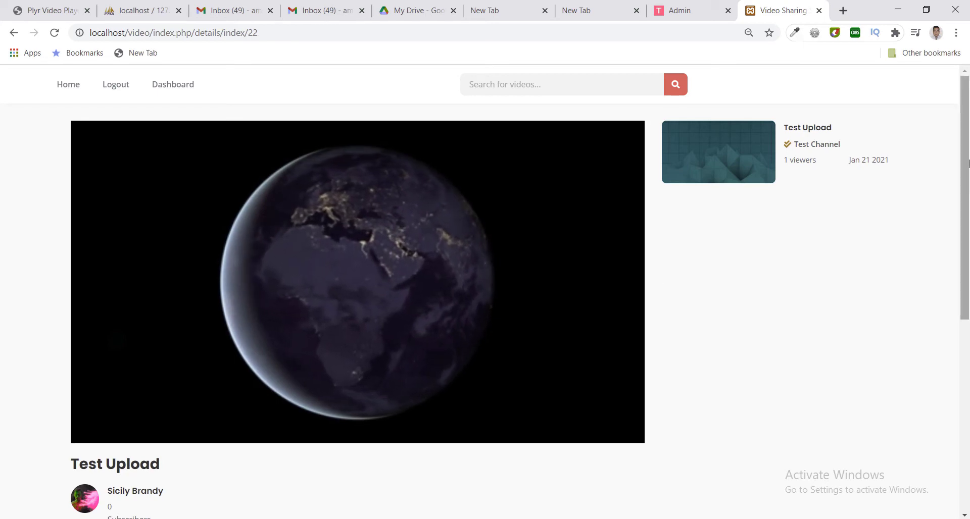
Post 'test comment' in the Leave a Reply box under Test Upload.
{"action": "left_click", "coordinate": [969, 361]}
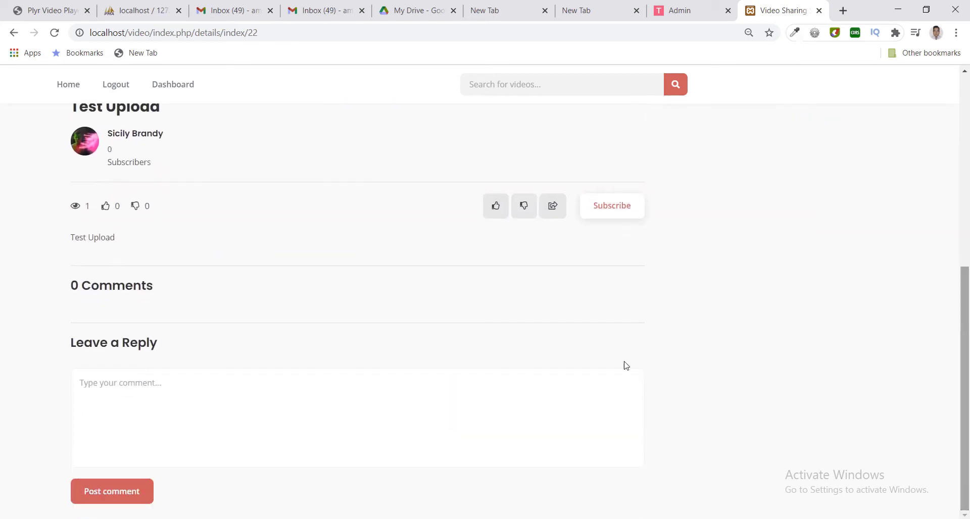
{"action": "left_click", "coordinate": [215, 392]}
{"action": "type", "text": "test comment"}
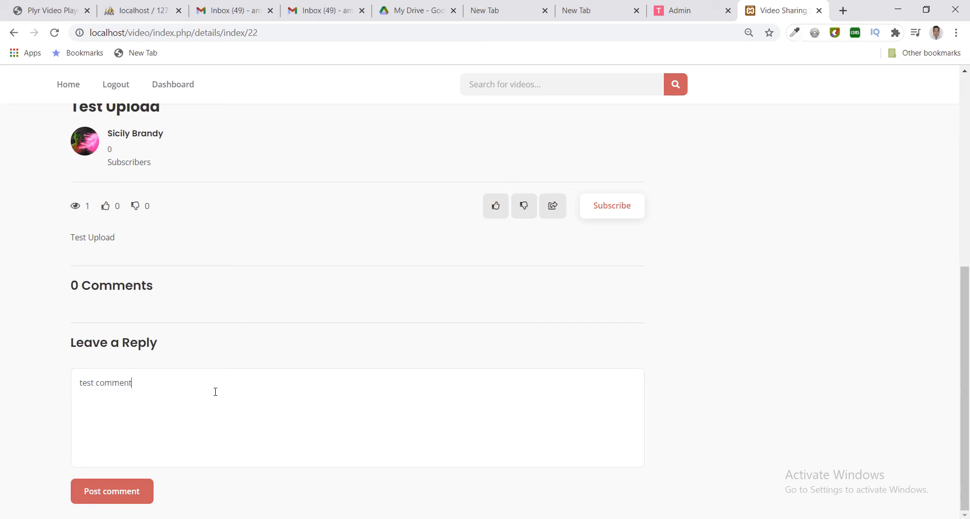
{"action": "left_click", "coordinate": [112, 492]}
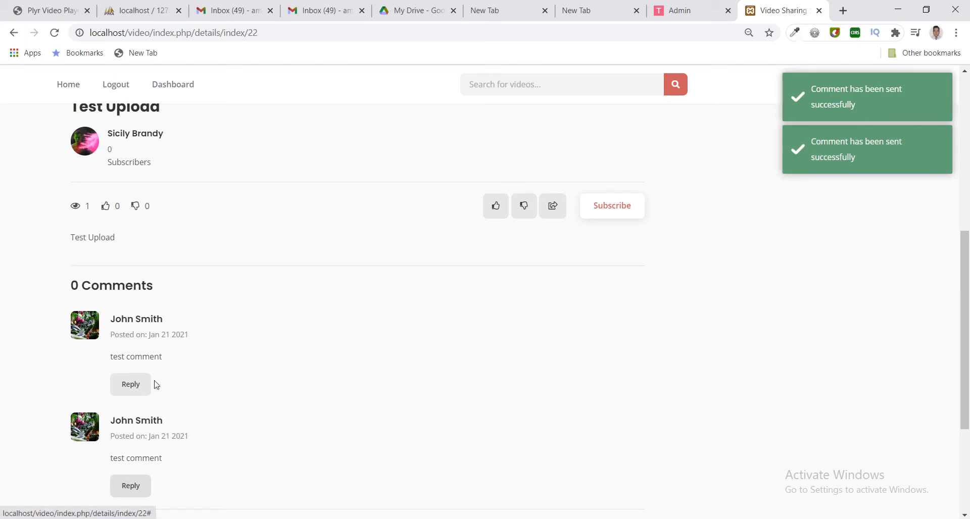
{"action": "scroll", "coordinate": [959, 296], "scroll_direction": "up", "scroll_amount": 5}
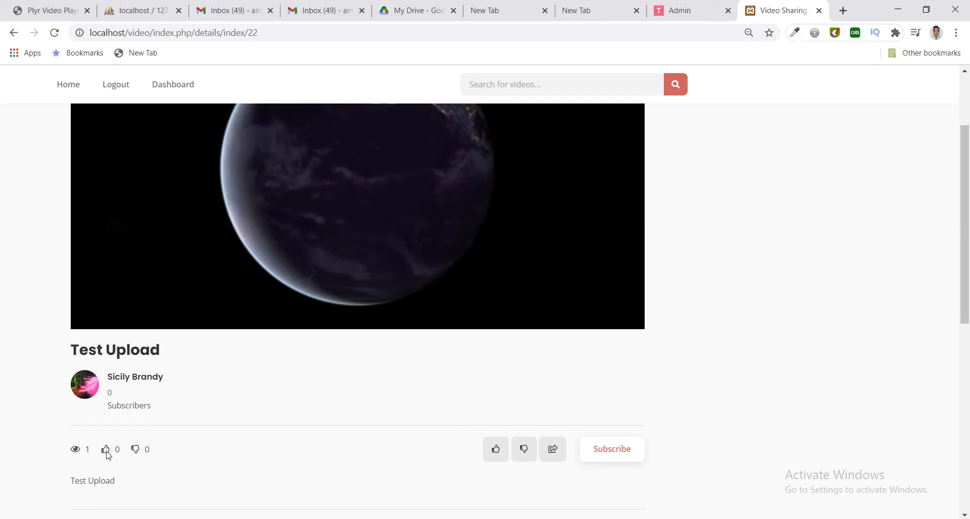
Like Test Upload and subscribe to its channel, cancelling the unsubscribe prompt.
{"action": "left_click", "coordinate": [494, 449]}
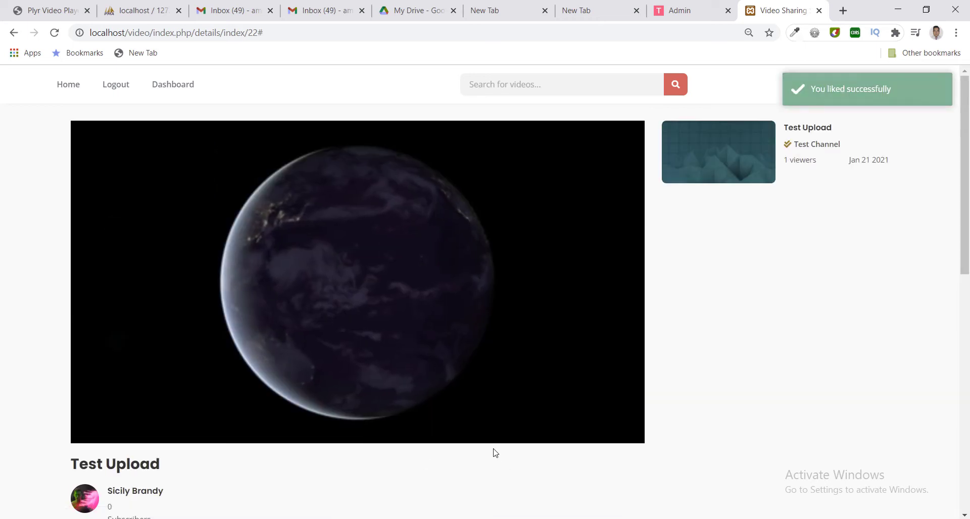
{"action": "scroll", "coordinate": [505, 442], "scroll_direction": "down", "scroll_amount": 2}
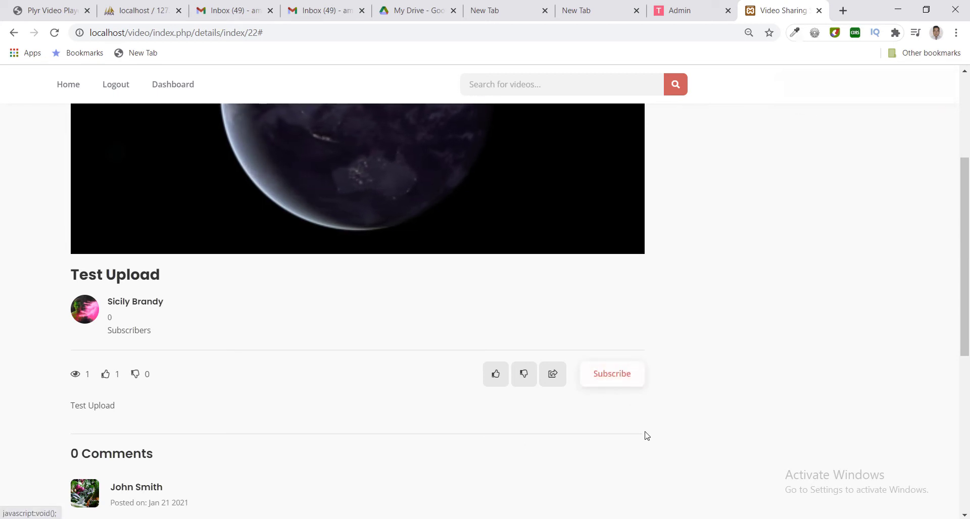
{"action": "left_click", "coordinate": [608, 377]}
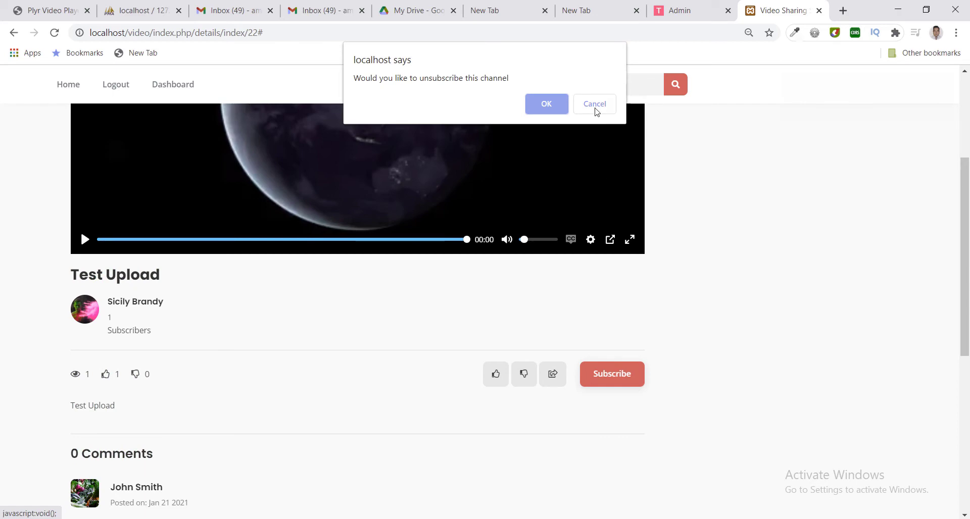
{"action": "left_click", "coordinate": [594, 105]}
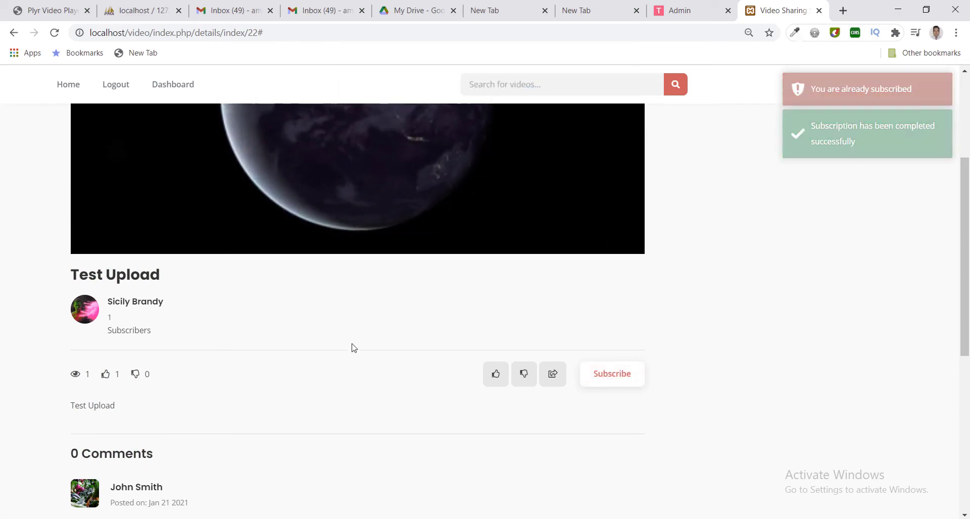
{"action": "scroll", "coordinate": [353, 399], "scroll_direction": "down", "scroll_amount": 3}
{"action": "scroll", "coordinate": [356, 406], "scroll_direction": "down", "scroll_amount": 4}
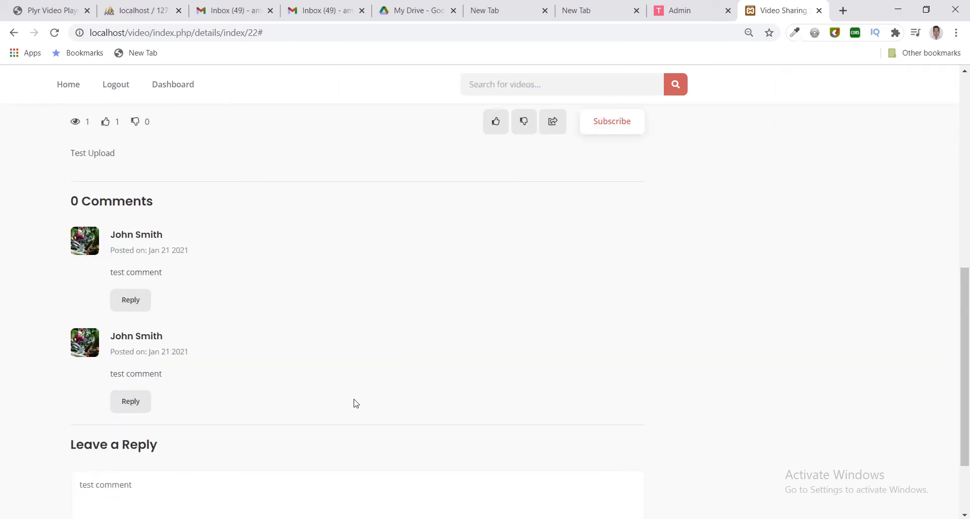
Add 'Like dislike view and comment we have' to the Notepad note, then return to the browser.
{"action": "mouse_move", "coordinate": [451, 518]}
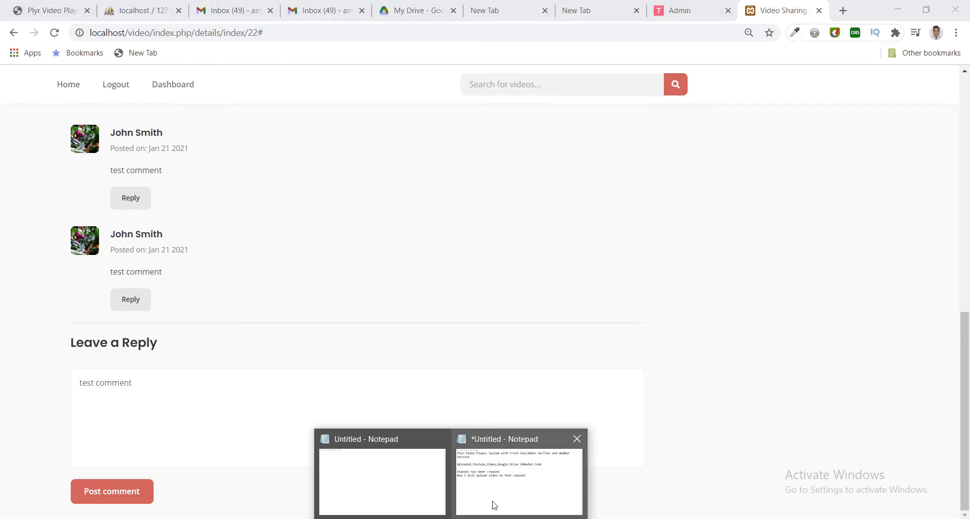
{"action": "left_click", "coordinate": [494, 502]}
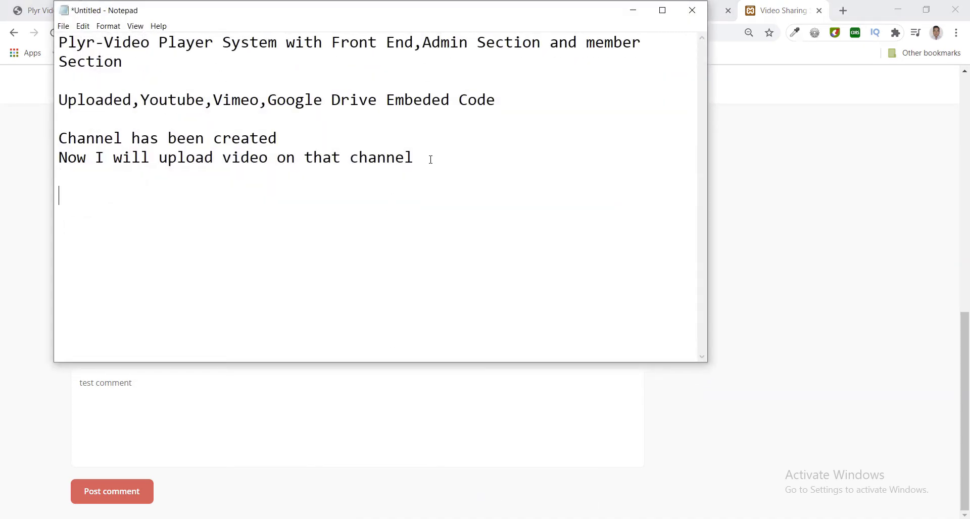
{"action": "type", "text": "Like dislike"}
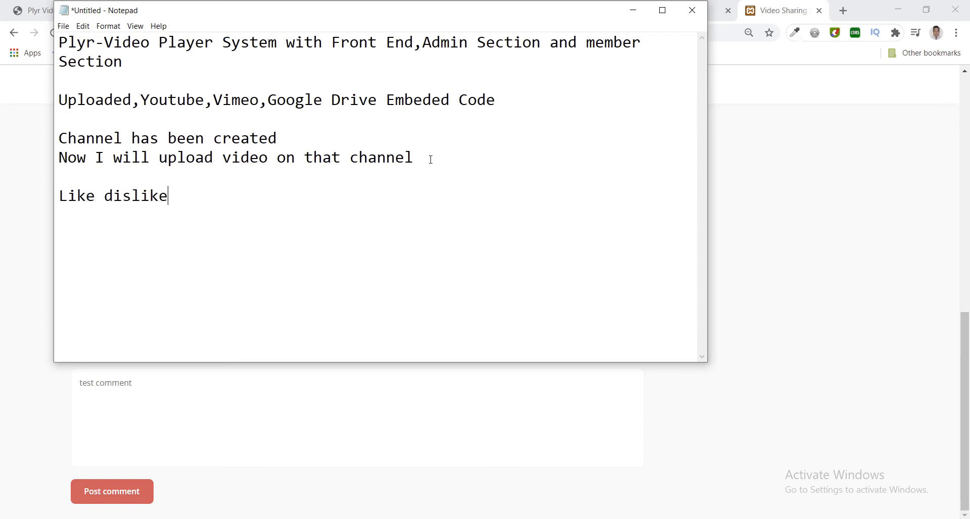
{"action": "type", "text": " view and comm"}
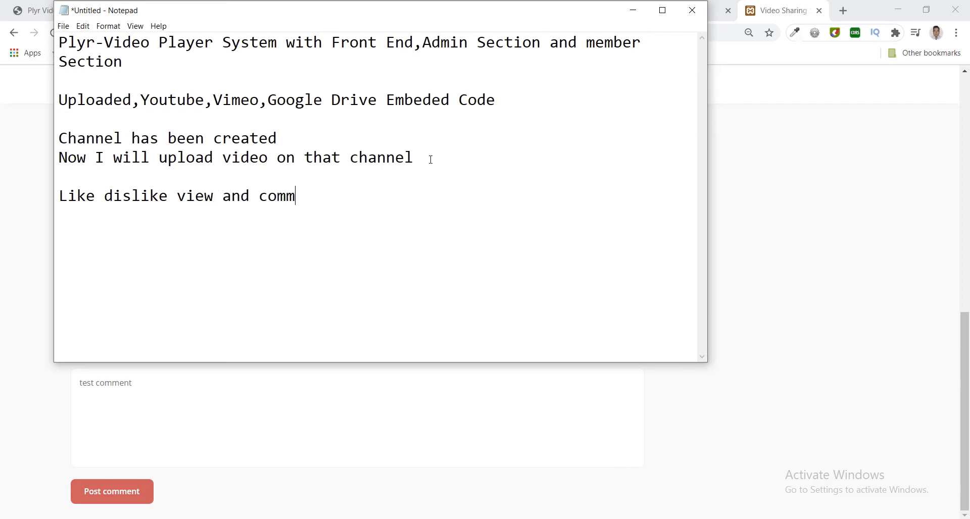
{"action": "type", "text": "ent we have"}
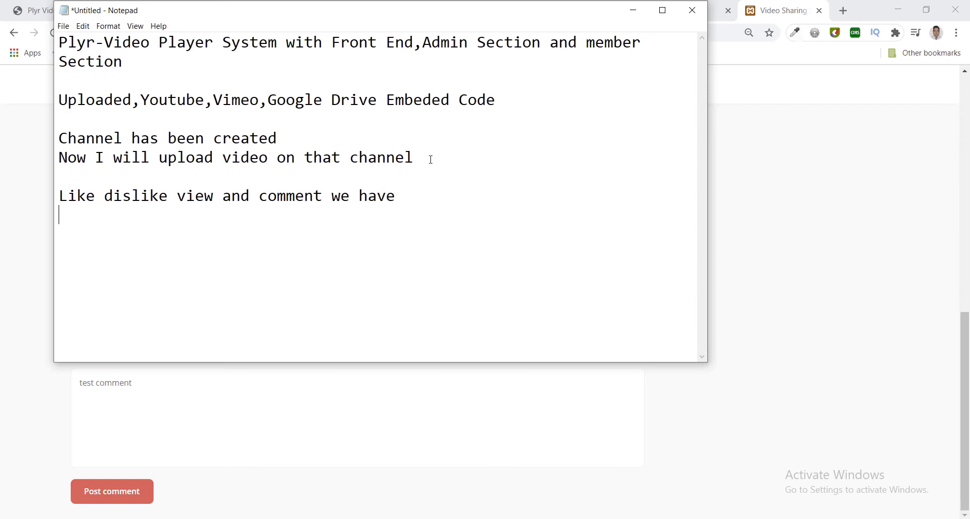
{"action": "left_click", "coordinate": [42, 202]}
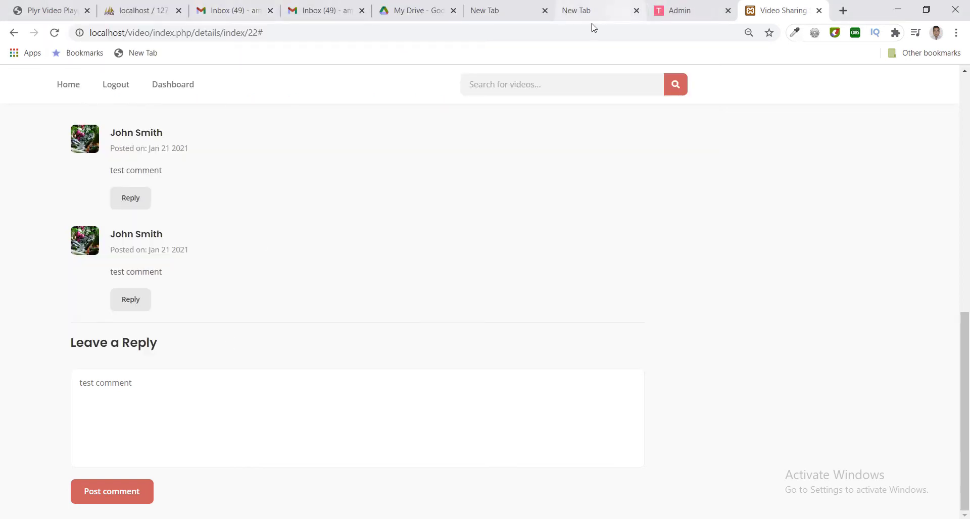
{"action": "left_click", "coordinate": [680, 13]}
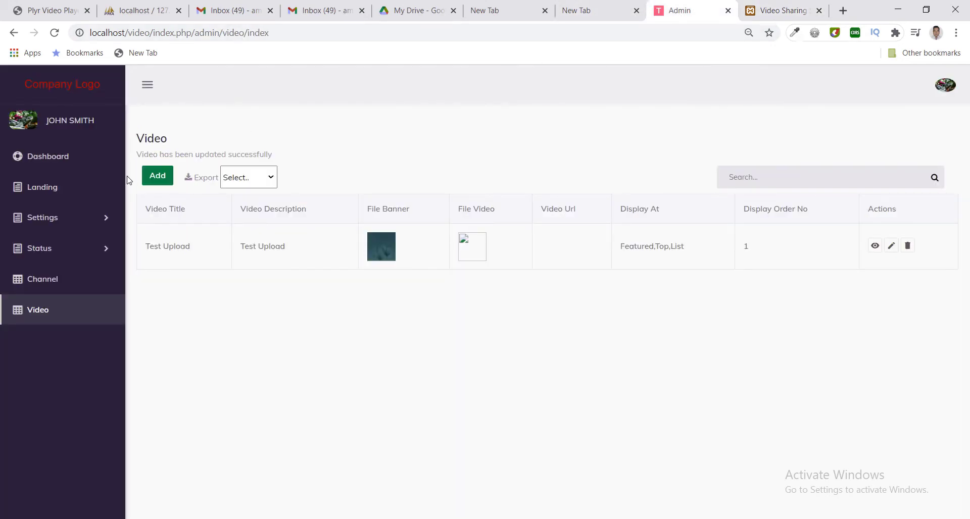
Start a new video with its author set and Test Channel assigned.
{"action": "left_click", "coordinate": [157, 177]}
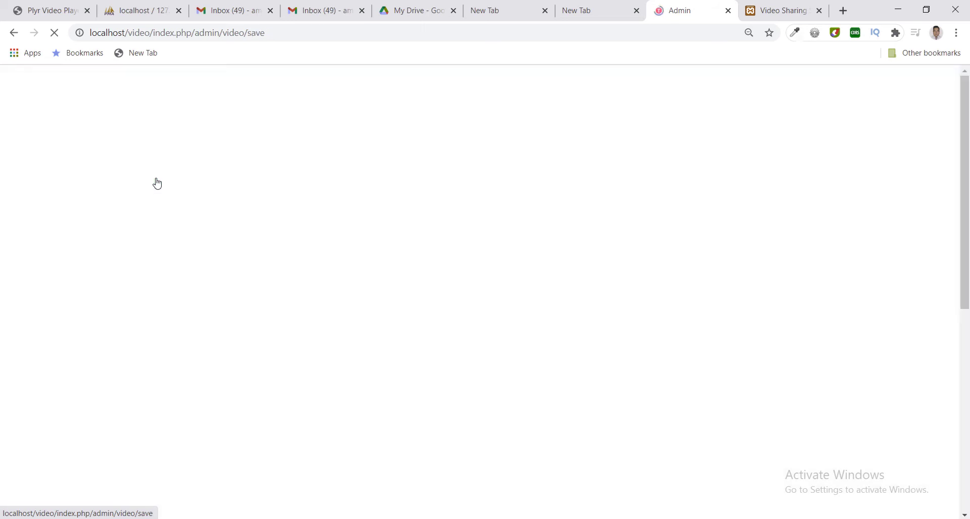
{"action": "left_click", "coordinate": [212, 209]}
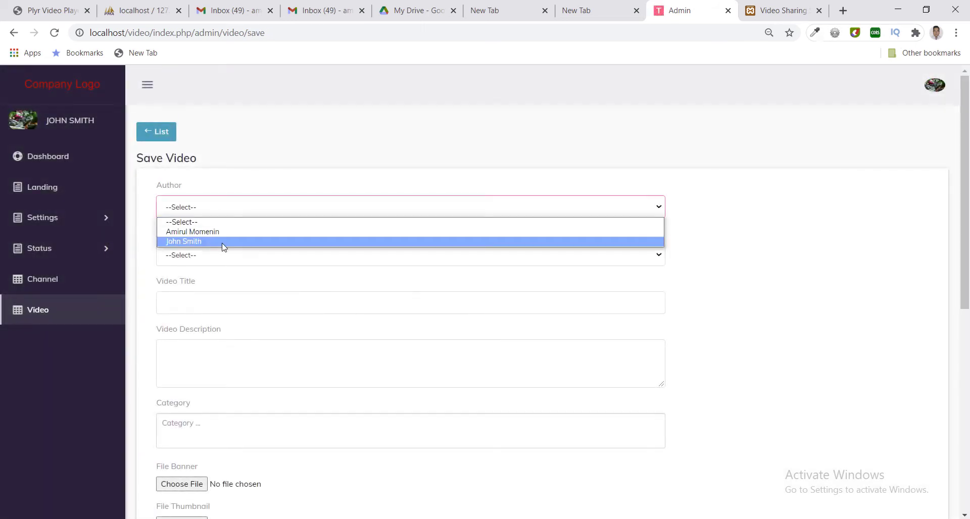
{"action": "left_click", "coordinate": [224, 242]}
{"action": "left_click", "coordinate": [226, 262]}
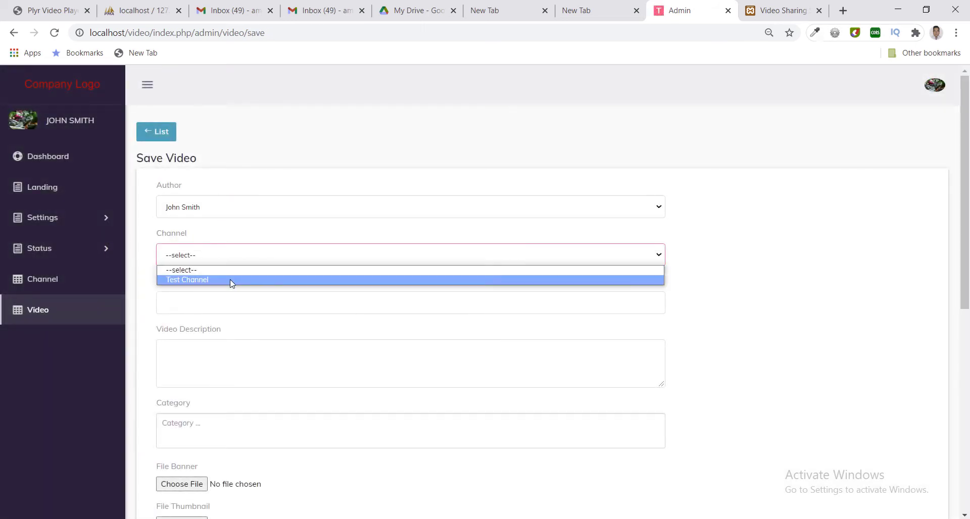
{"action": "left_click", "coordinate": [229, 279]}
Title the video 'From Google Drive HTML' and paste the same text as its description.
{"action": "left_click", "coordinate": [231, 300]}
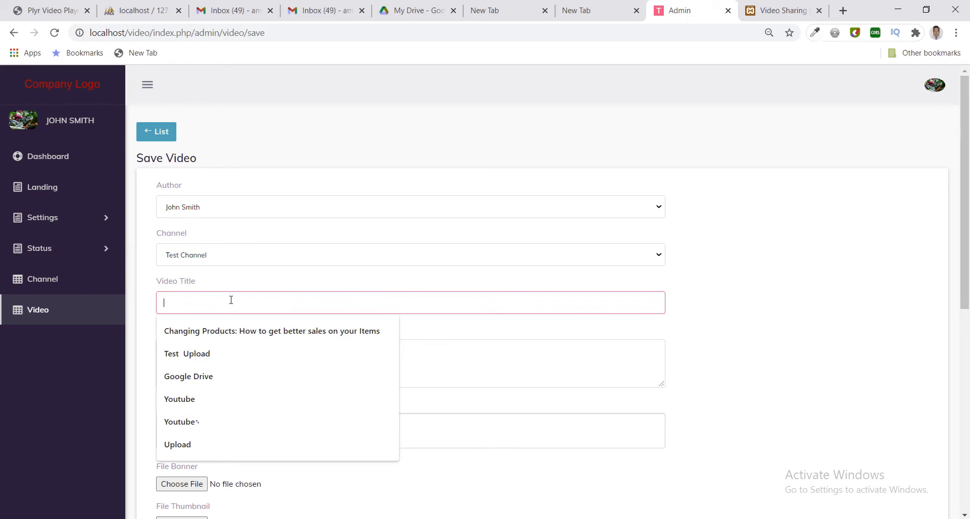
{"action": "type", "text": "From Google Drive HTML"}
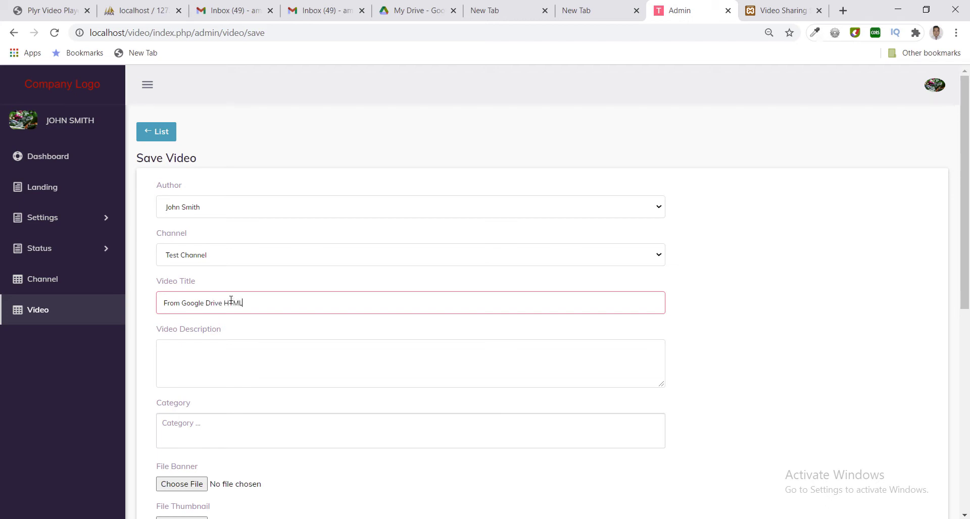
{"action": "triple_click", "coordinate": [230, 306]}
{"action": "key", "text": "ctrl+c"}
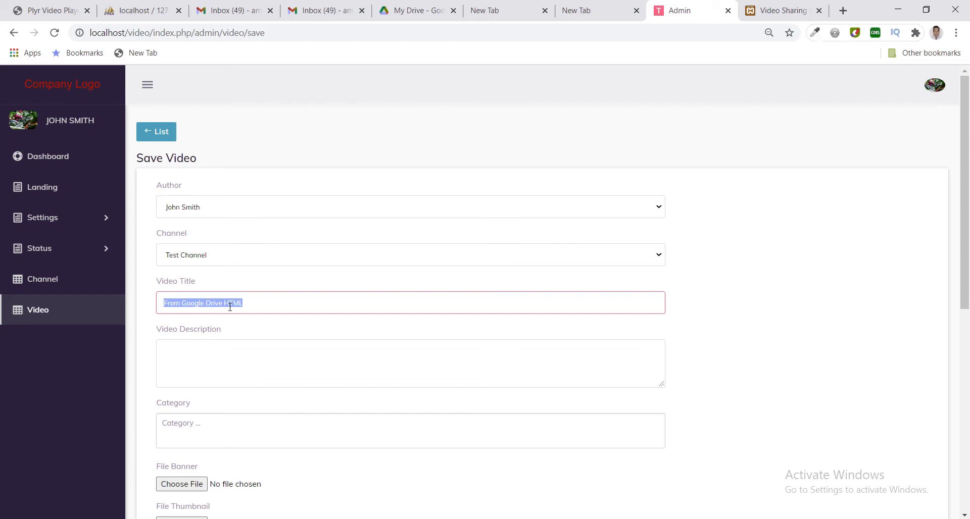
{"action": "left_click", "coordinate": [230, 375]}
{"action": "key", "text": "ctrl+v"}
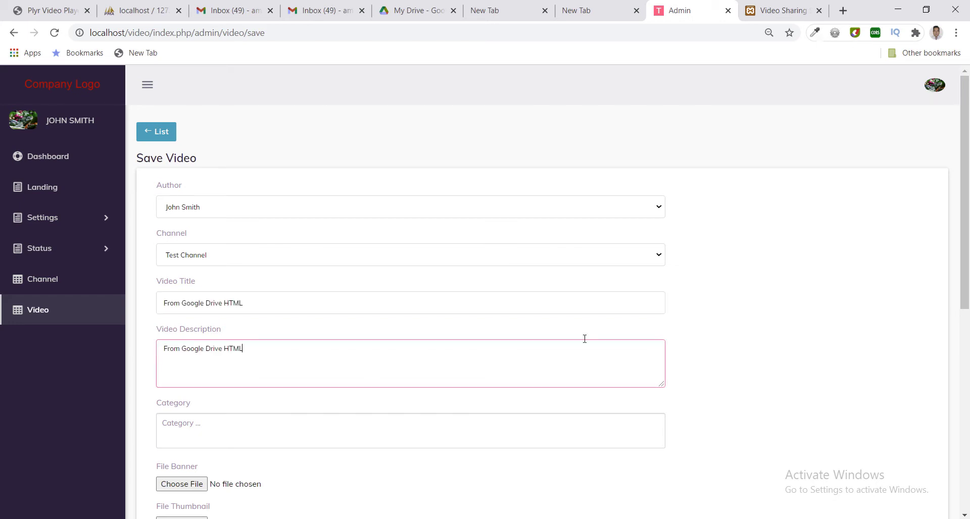
{"action": "scroll", "coordinate": [829, 322], "scroll_direction": "down", "scroll_amount": 1}
Tag the video with all six categories: motivation, tutorial, education, cinema, comedy, music.
{"action": "left_click", "coordinate": [424, 376]}
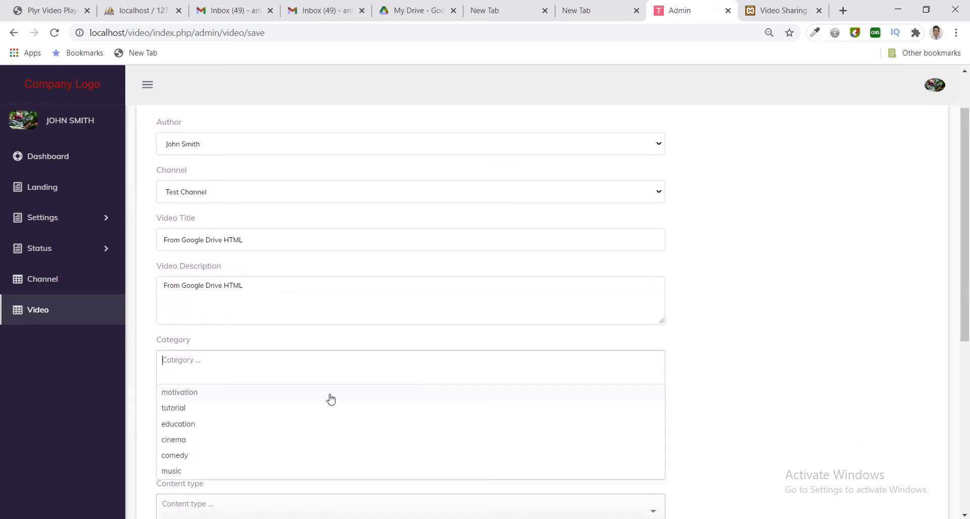
{"action": "left_click", "coordinate": [329, 398]}
{"action": "left_click", "coordinate": [331, 399]}
{"action": "left_click", "coordinate": [332, 399]}
{"action": "left_click", "coordinate": [334, 399]}
{"action": "left_click", "coordinate": [336, 400]}
{"action": "left_click", "coordinate": [338, 400]}
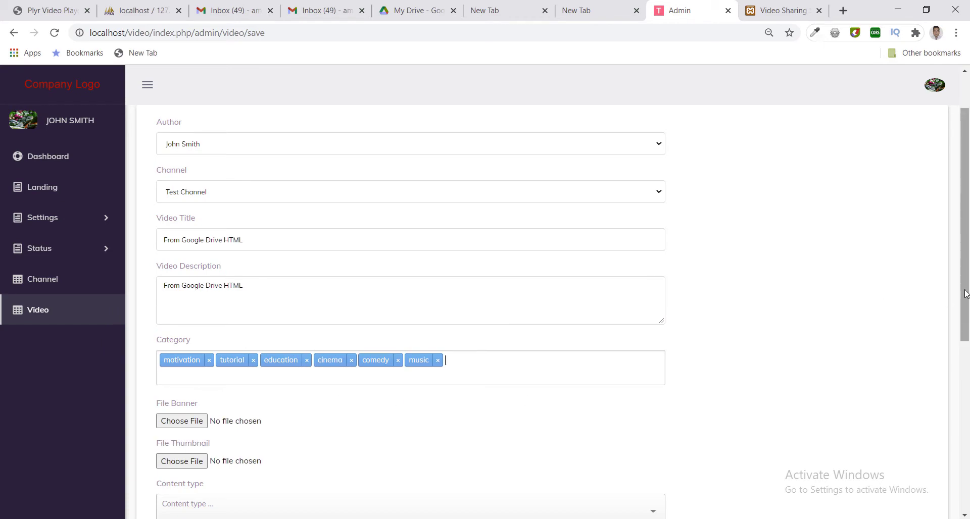
{"action": "left_click_drag", "start_coordinate": [964, 293], "coordinate": [964, 404]}
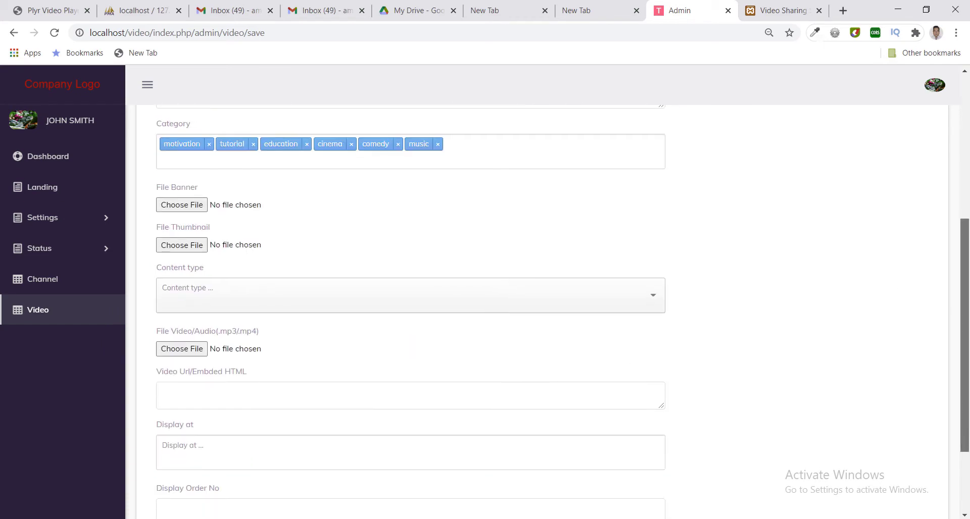
Use maxresdefault.jpg as both the banner and thumbnail image.
{"action": "left_click", "coordinate": [172, 204]}
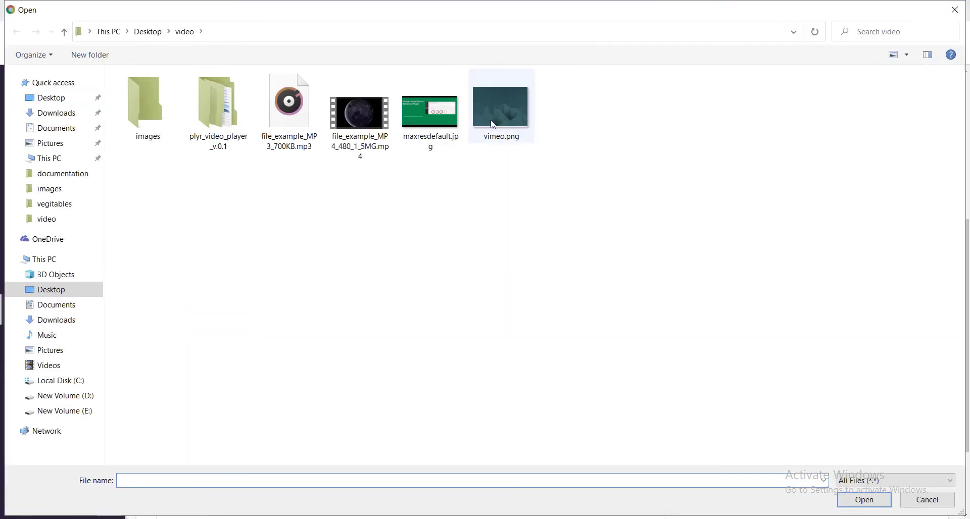
{"action": "double_click", "coordinate": [435, 117]}
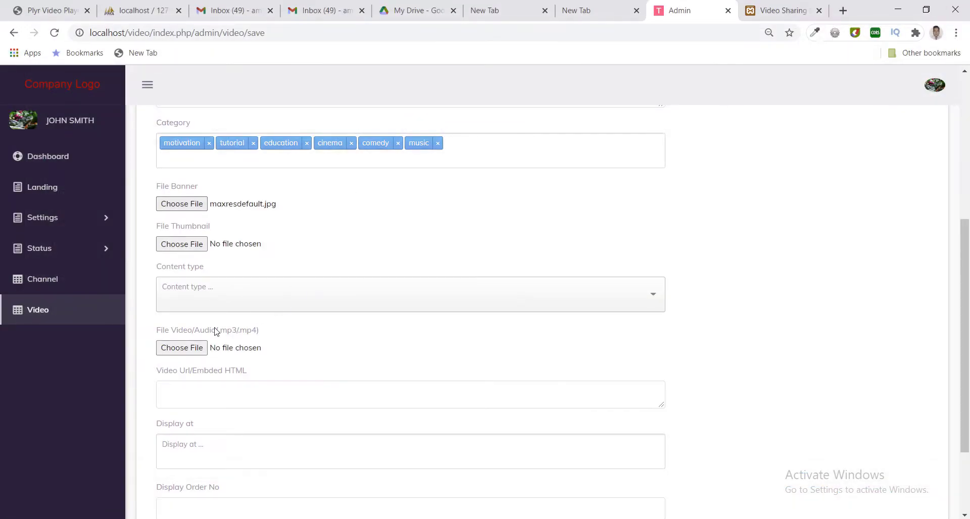
{"action": "left_click", "coordinate": [180, 246]}
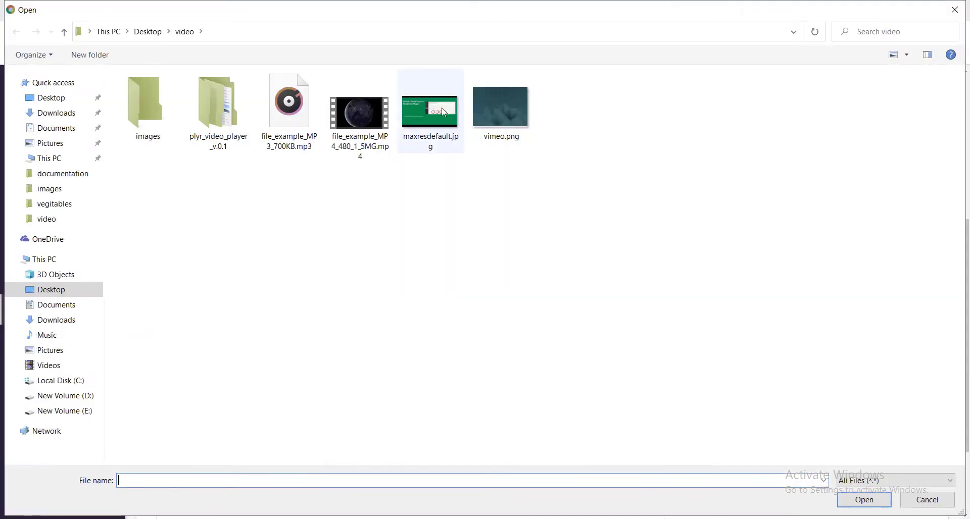
{"action": "double_click", "coordinate": [435, 112]}
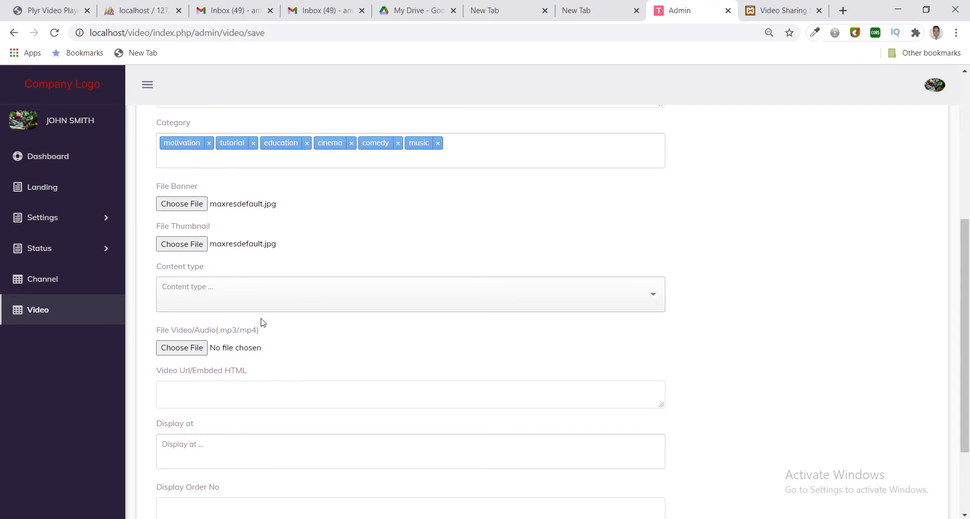
Set content type to Google Drive Video and display at Featured, Top and List.
{"action": "left_click", "coordinate": [259, 299]}
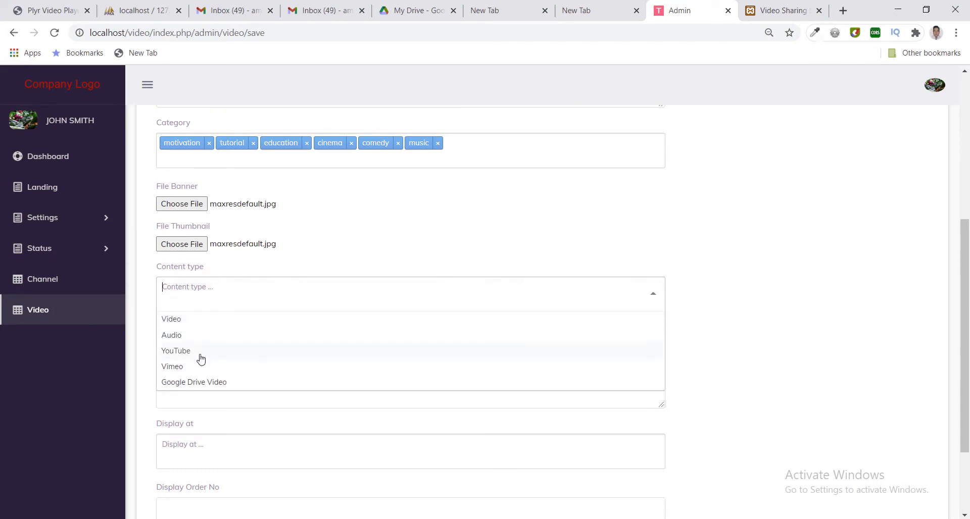
{"action": "left_click", "coordinate": [195, 384]}
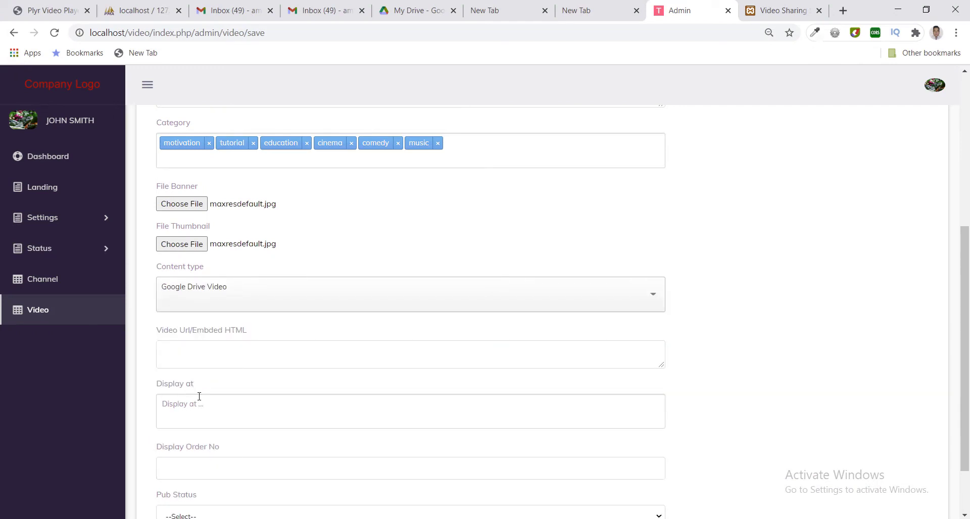
{"action": "left_click", "coordinate": [223, 420]}
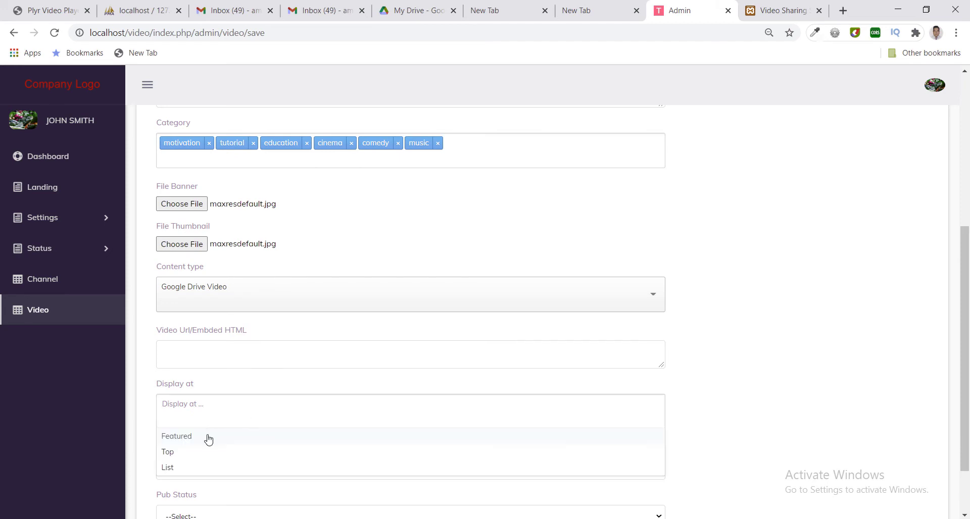
{"action": "left_click", "coordinate": [207, 437]}
{"action": "left_click", "coordinate": [205, 437]}
{"action": "left_click", "coordinate": [204, 438]}
Set the display order to 2 and the publish status to Published.
{"action": "scroll", "coordinate": [967, 421], "scroll_direction": "down", "scroll_amount": 1}
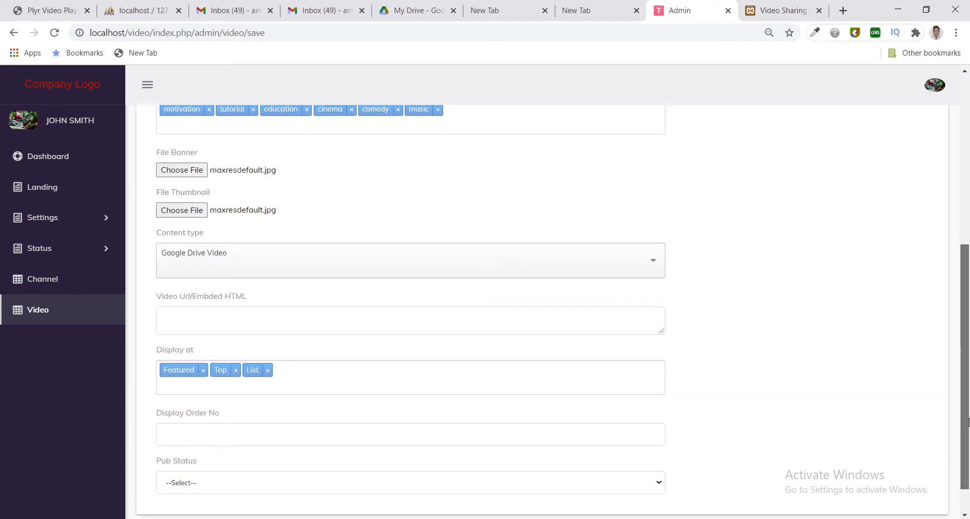
{"action": "scroll", "coordinate": [968, 422], "scroll_direction": "down", "scroll_amount": 1}
{"action": "left_click", "coordinate": [258, 392]}
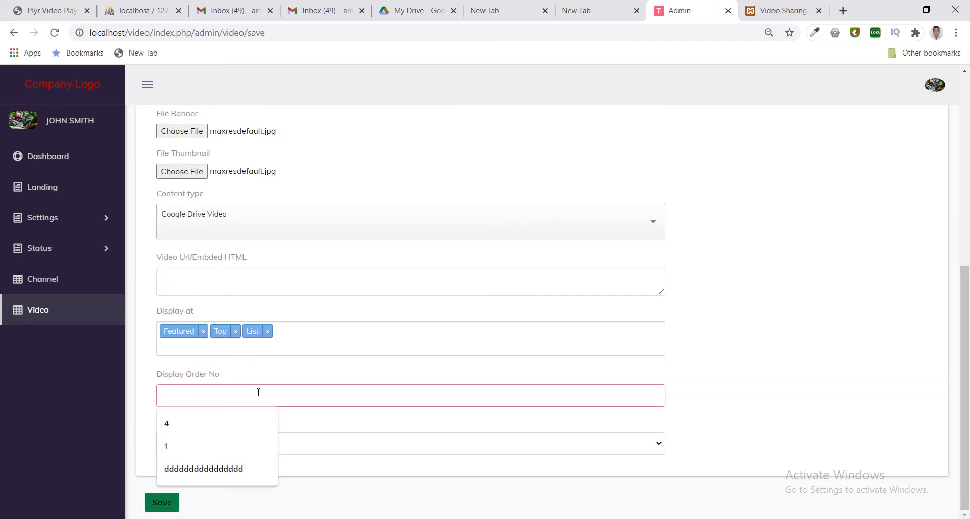
{"action": "type", "text": "2"}
{"action": "left_click", "coordinate": [234, 449]}
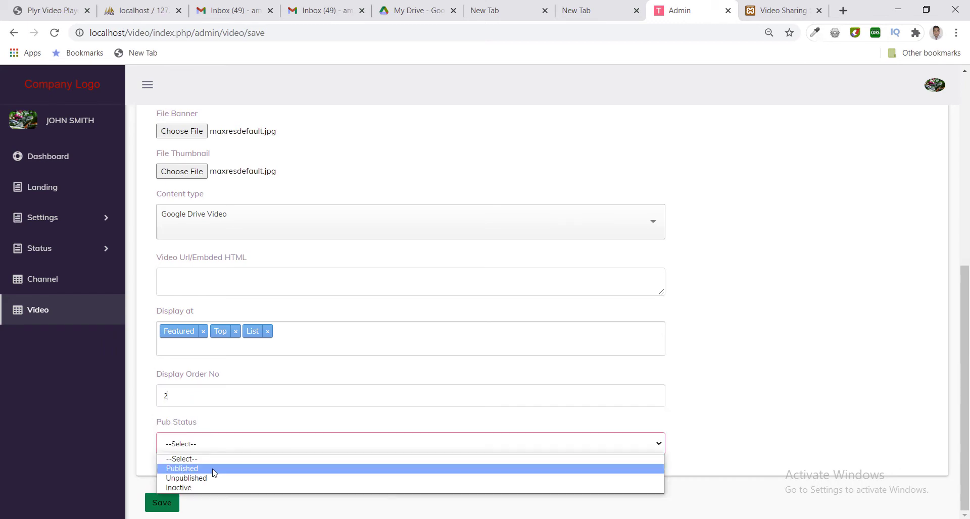
{"action": "left_click", "coordinate": [212, 469]}
{"action": "scroll", "coordinate": [965, 142], "scroll_direction": "up", "scroll_amount": 7}
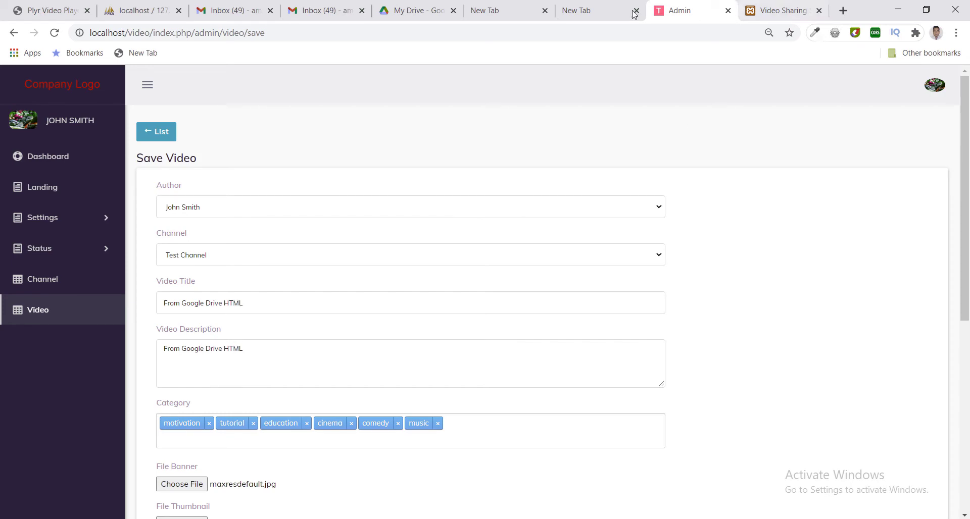
Open file_example_MP4_480_1_5MG.mp4 from My Drive in its own window.
{"action": "left_click", "coordinate": [415, 12]}
{"action": "left_click", "coordinate": [224, 226]}
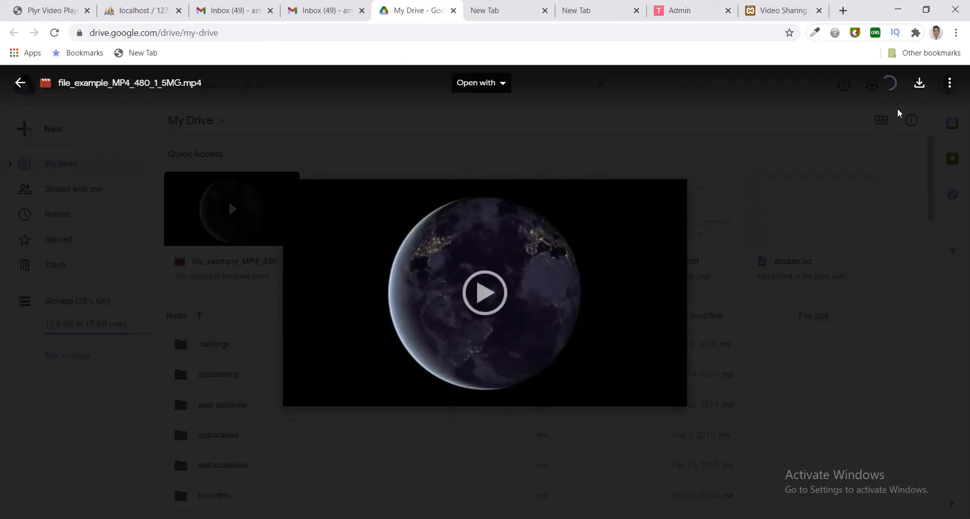
{"action": "left_click", "coordinate": [950, 85]}
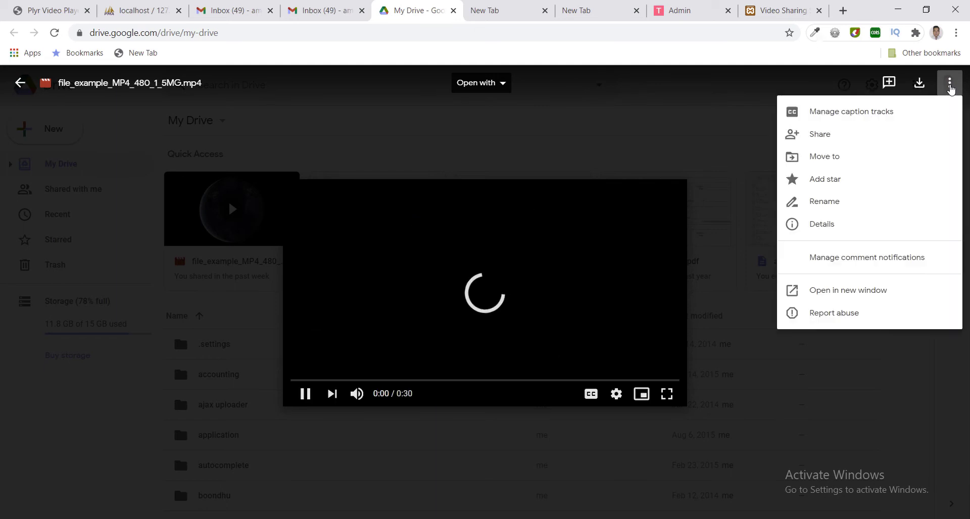
{"action": "left_click", "coordinate": [833, 291]}
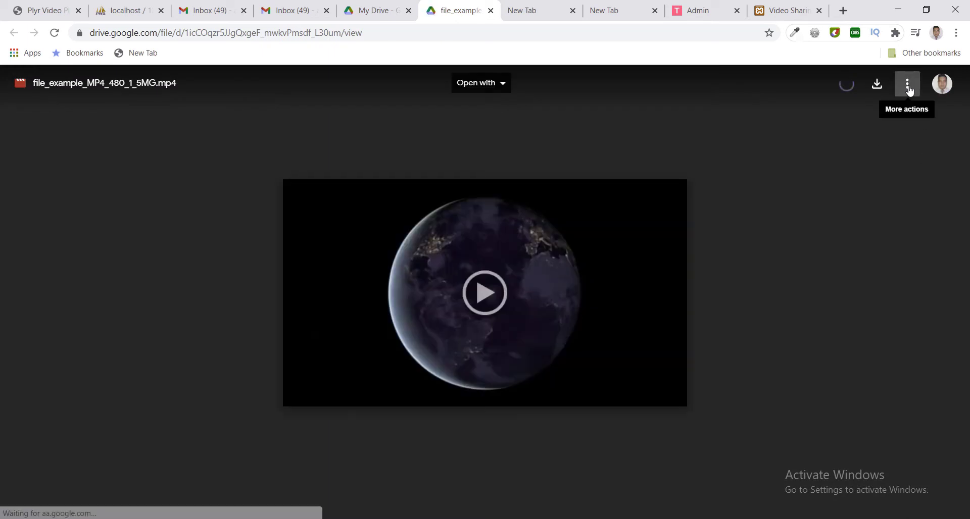
Bring up the Embed item dialog and select the whole iframe embed code.
{"action": "left_click", "coordinate": [908, 87]}
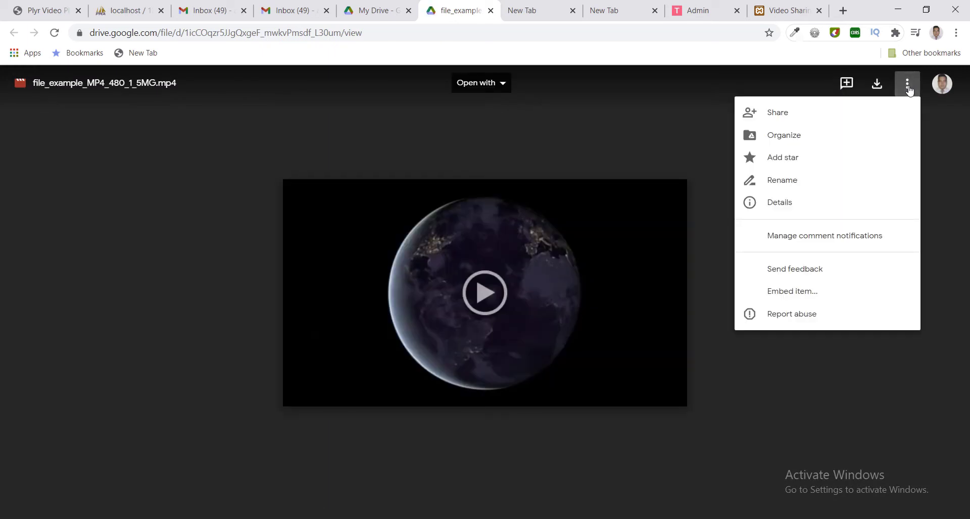
{"action": "left_click", "coordinate": [803, 296]}
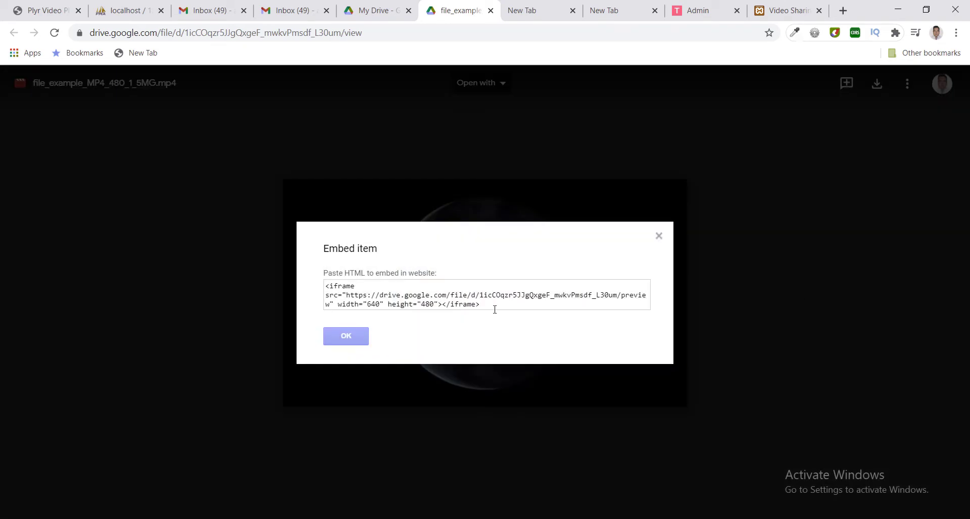
{"action": "left_click_drag", "start_coordinate": [494, 309], "coordinate": [479, 309]}
{"action": "key", "text": "ctrl+a"}
{"action": "key", "text": "ctrl+c"}
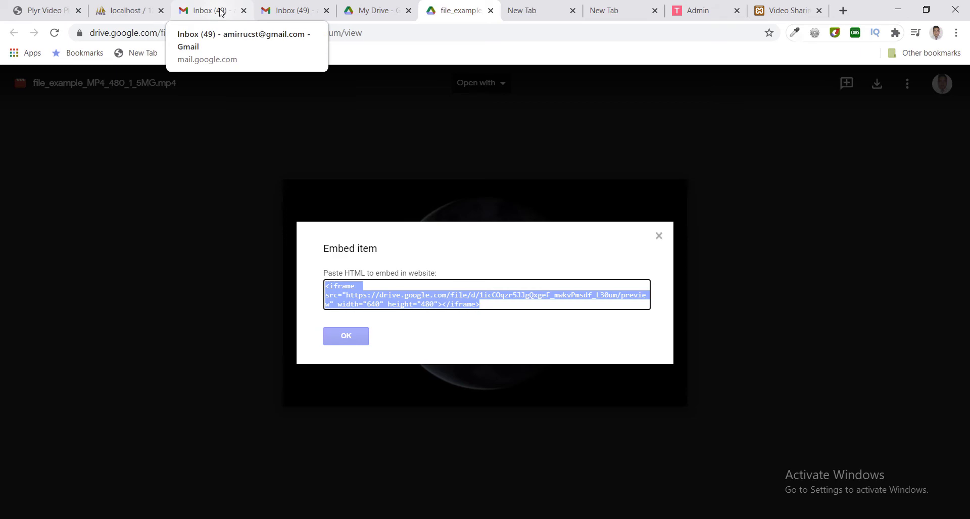
Paste the Google Drive embed code into the video field and save From Google Drive HTML.
{"action": "left_click", "coordinate": [697, 10]}
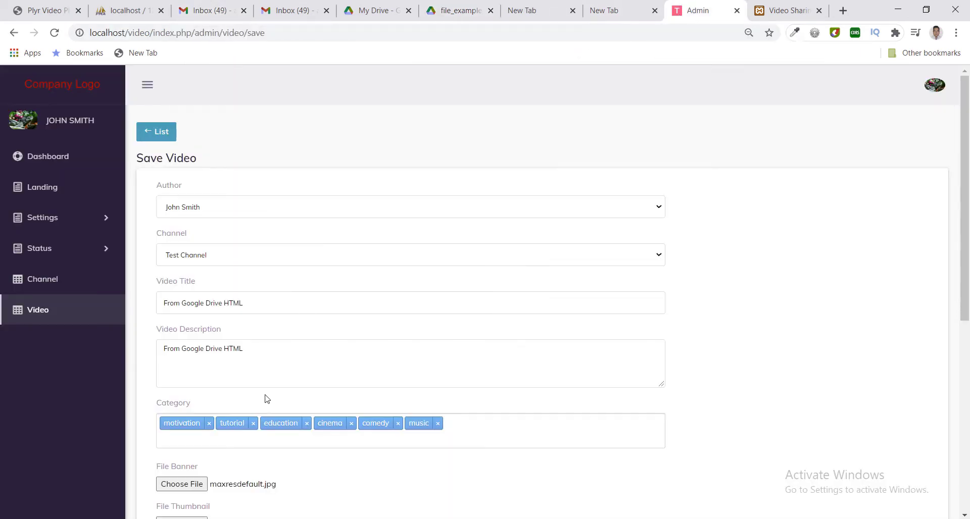
{"action": "scroll", "coordinate": [323, 394], "scroll_direction": "down", "scroll_amount": 3}
{"action": "scroll", "coordinate": [326, 396], "scroll_direction": "down", "scroll_amount": 3}
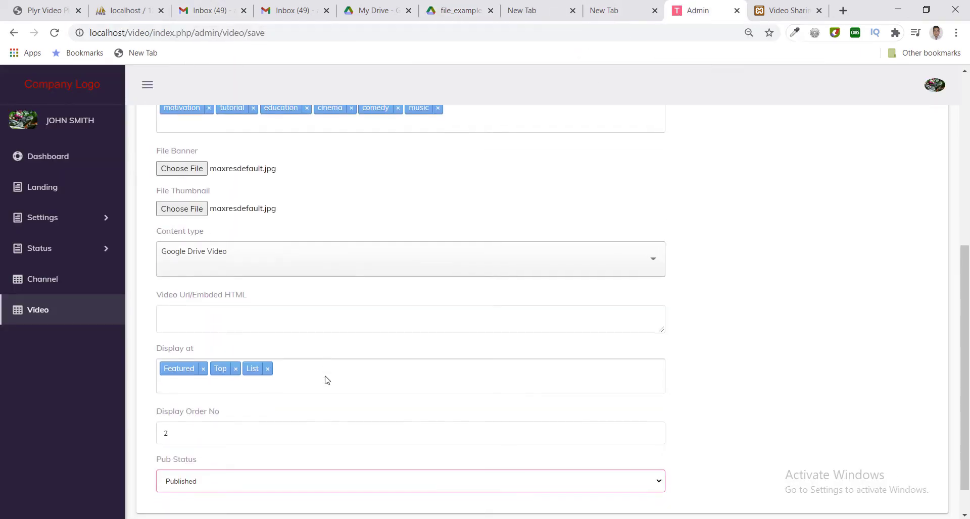
{"action": "double_click", "coordinate": [229, 317]}
{"action": "key", "text": "ctrl+v"}
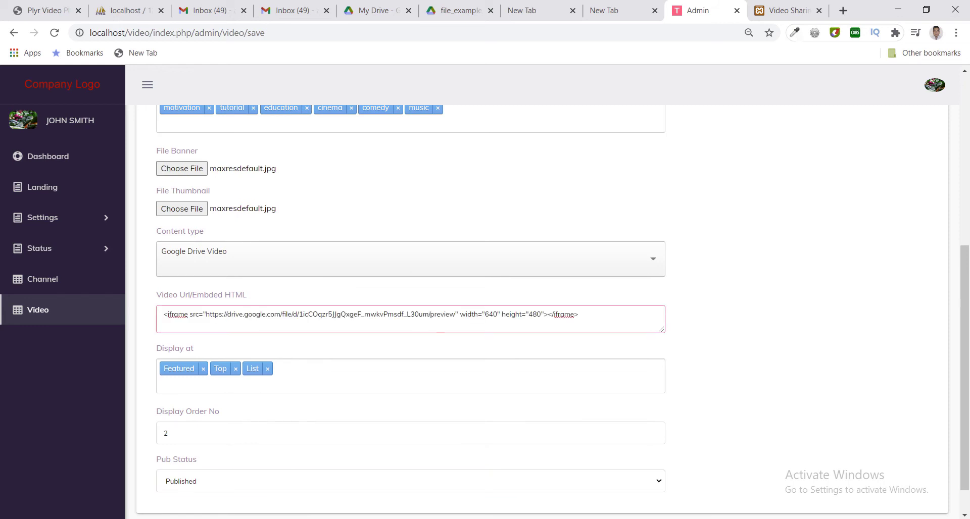
{"action": "scroll", "coordinate": [410, 303], "scroll_direction": "down", "scroll_amount": 1}
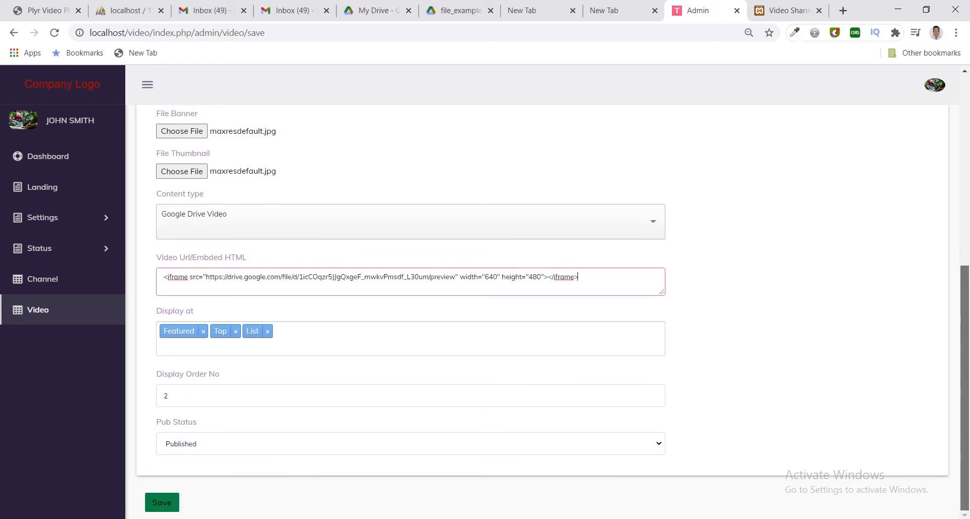
{"action": "left_click", "coordinate": [168, 502]}
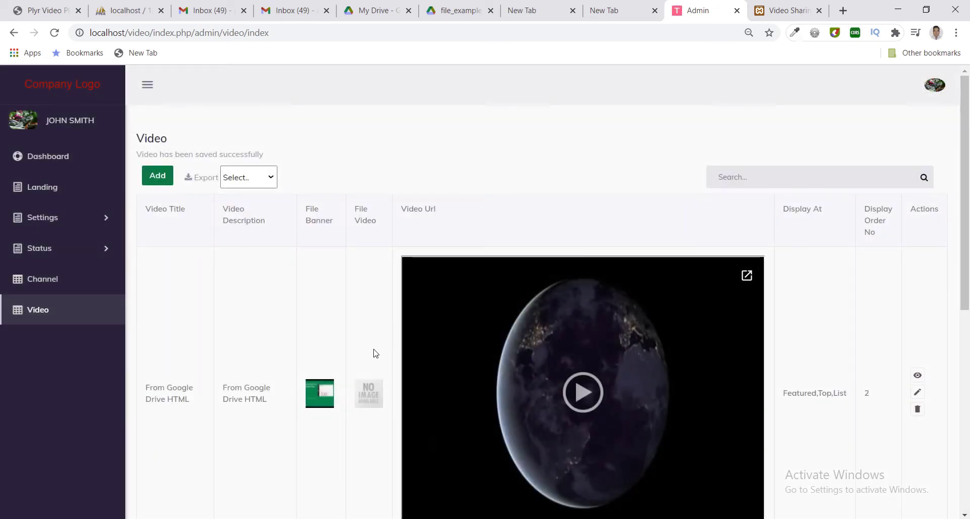
Delete the extra duplicate video entry from the admin list, confirming with OK.
{"action": "left_click_drag", "start_coordinate": [965, 170], "coordinate": [965, 139]}
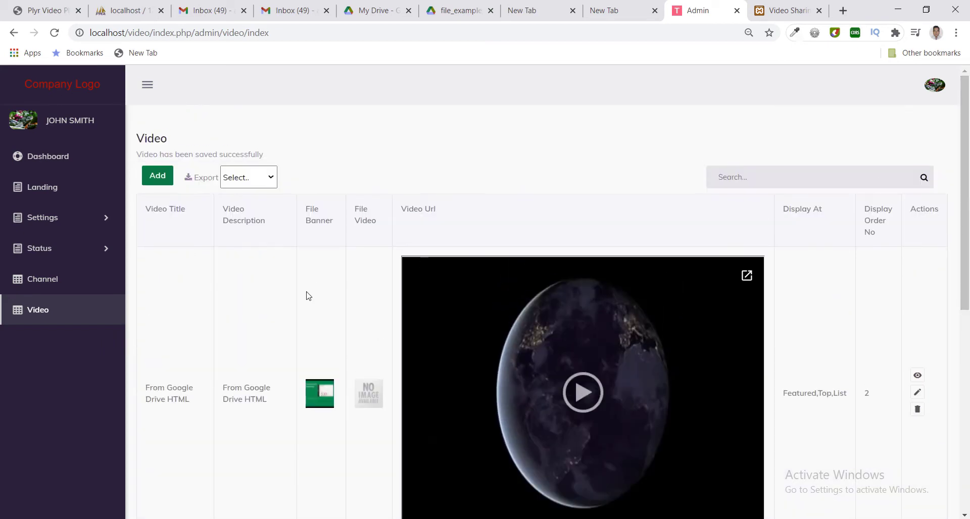
{"action": "scroll", "coordinate": [845, 418], "scroll_direction": "down", "scroll_amount": 1}
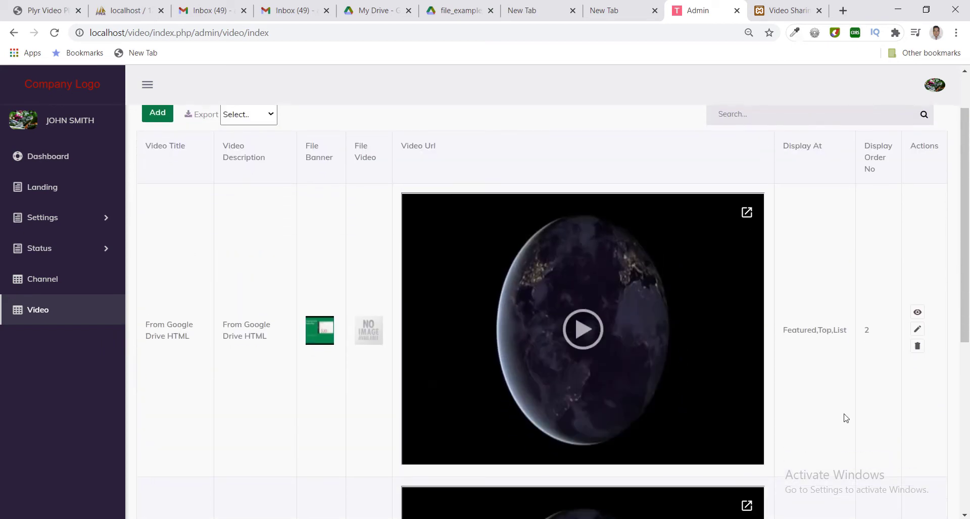
{"action": "left_click", "coordinate": [918, 349]}
{"action": "left_click", "coordinate": [548, 99]}
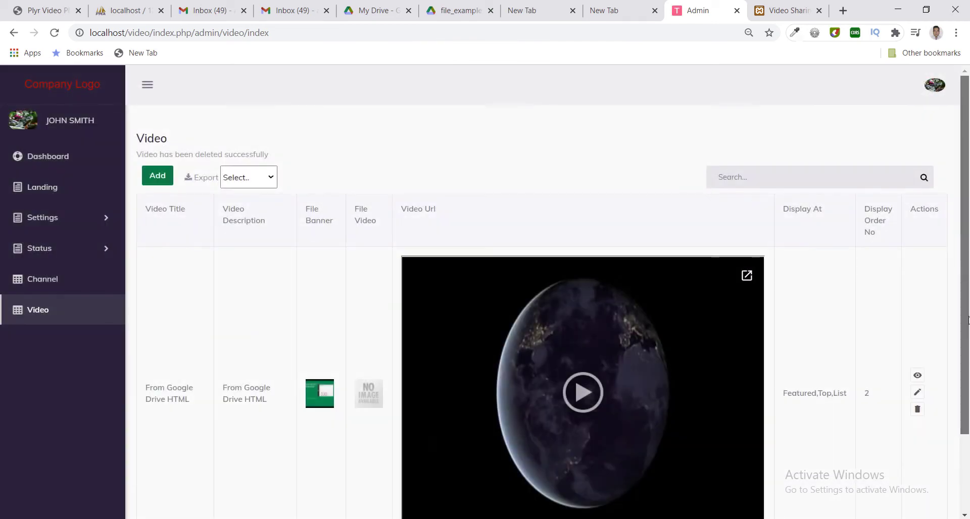
{"action": "scroll", "coordinate": [508, 303], "scroll_direction": "down", "scroll_amount": 2}
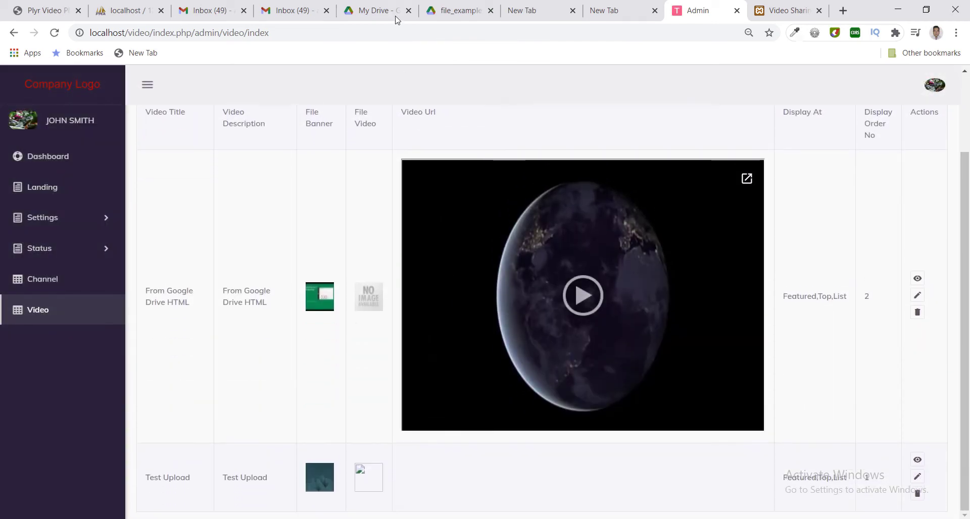
{"action": "left_click", "coordinate": [773, 13]}
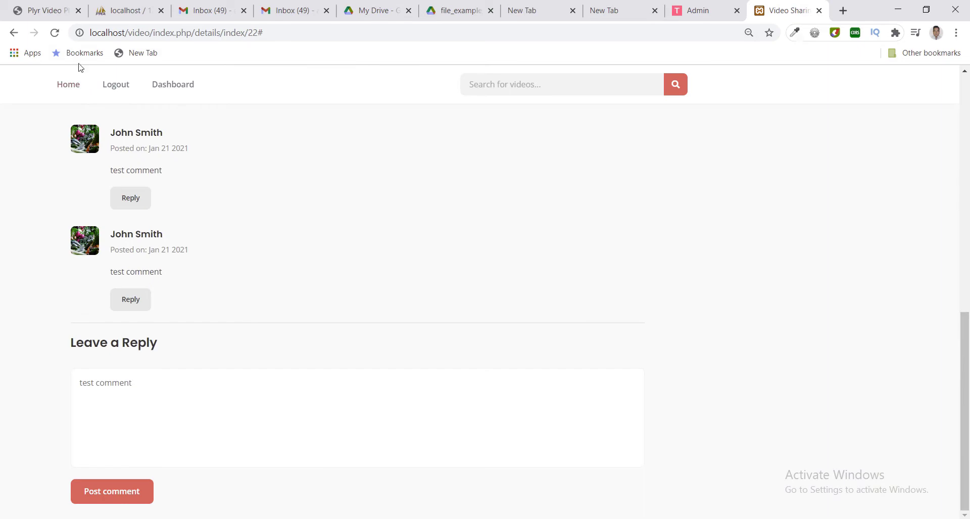
From the site's home page, open the From Google Drive HTML video and load its embed.
{"action": "left_click", "coordinate": [68, 84]}
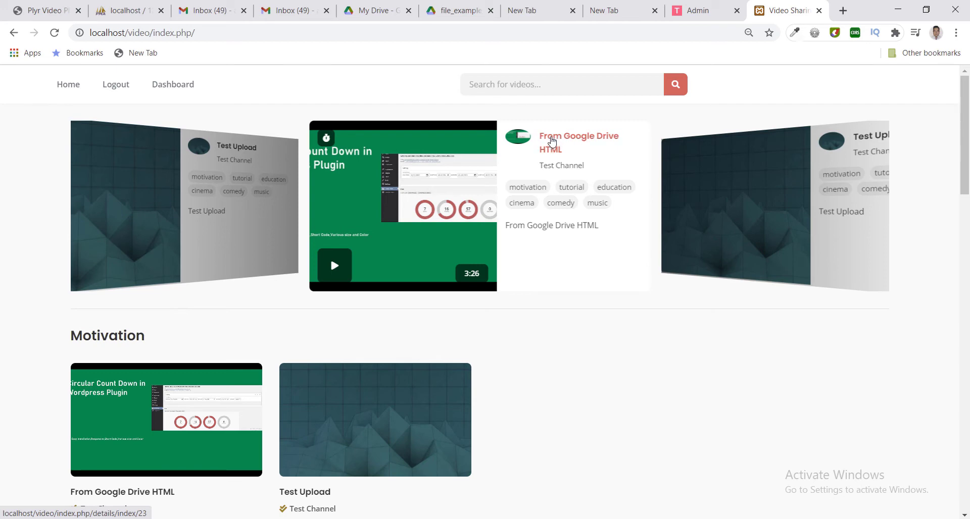
{"action": "left_click", "coordinate": [552, 142]}
{"action": "scroll", "coordinate": [422, 310], "scroll_direction": "down", "scroll_amount": 1}
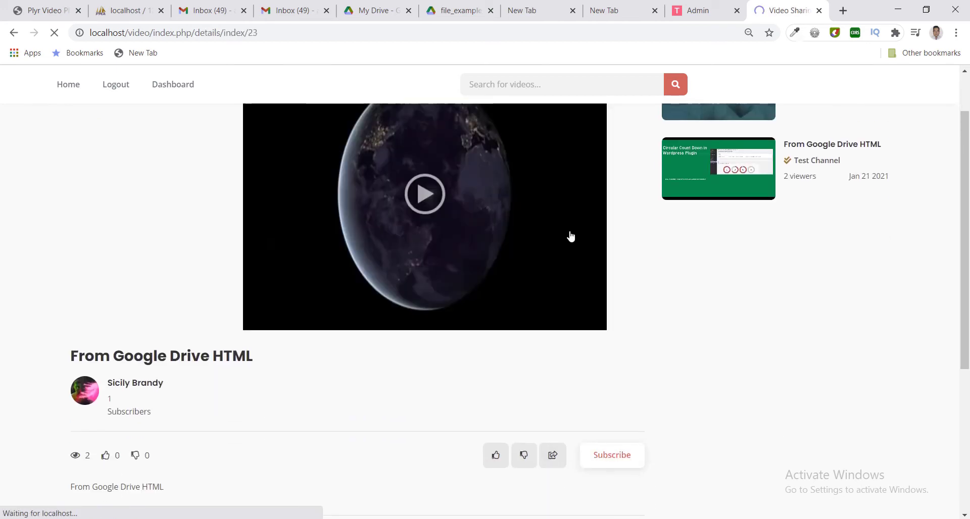
{"action": "left_click", "coordinate": [430, 212]}
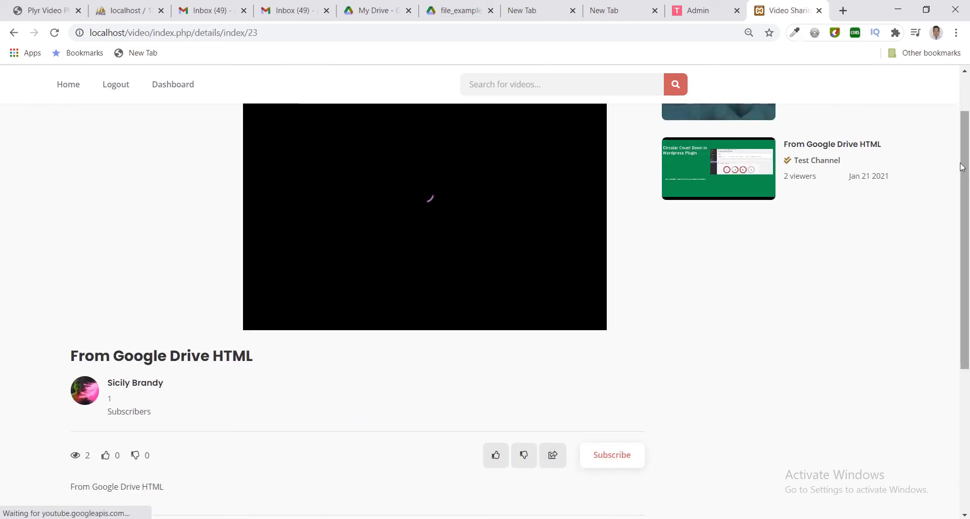
Play the Drive video, pause it at 0:11, and bring up the Notepad notes.
{"action": "left_click_drag", "start_coordinate": [961, 125], "coordinate": [961, 90]}
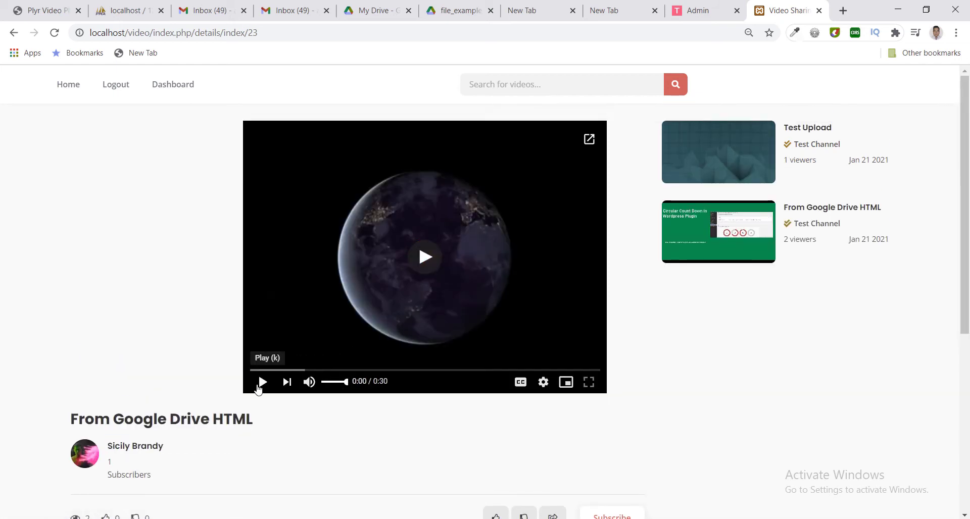
{"action": "left_click", "coordinate": [258, 384]}
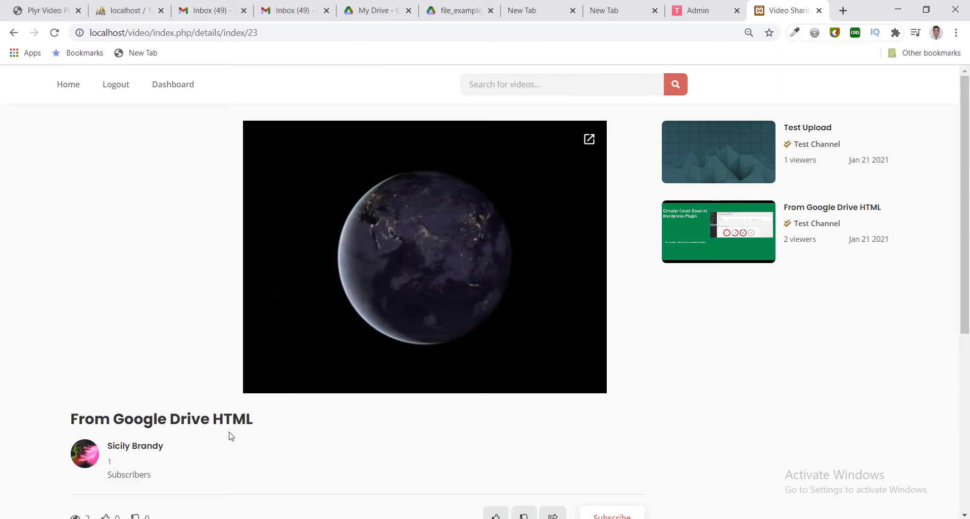
{"action": "scroll", "coordinate": [230, 435], "scroll_direction": "down", "scroll_amount": 3}
{"action": "scroll", "coordinate": [230, 420], "scroll_direction": "down", "scroll_amount": 1}
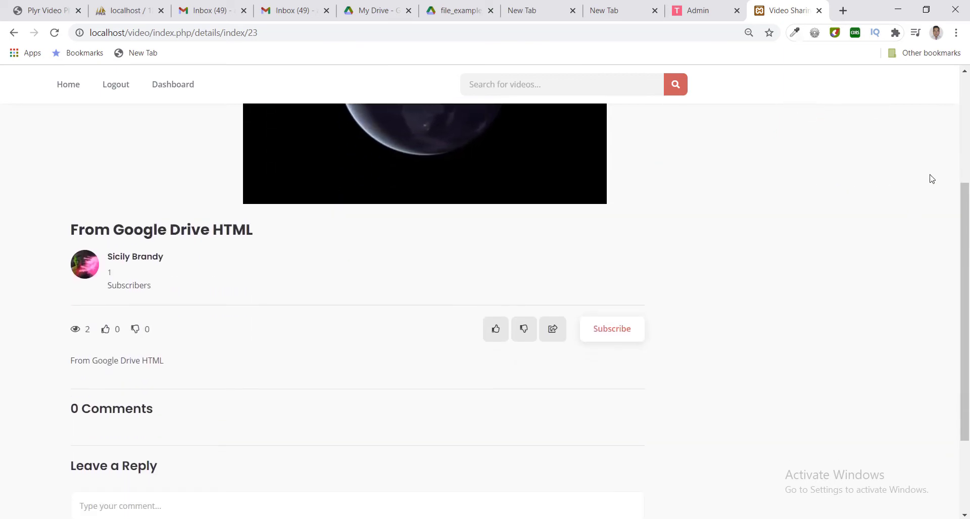
{"action": "left_click_drag", "start_coordinate": [965, 209], "coordinate": [967, 102]}
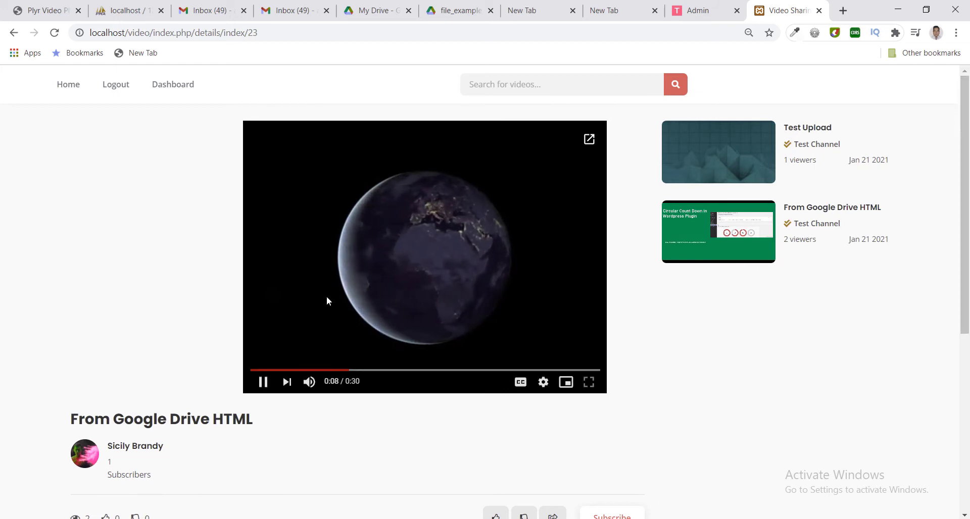
{"action": "left_click", "coordinate": [263, 383]}
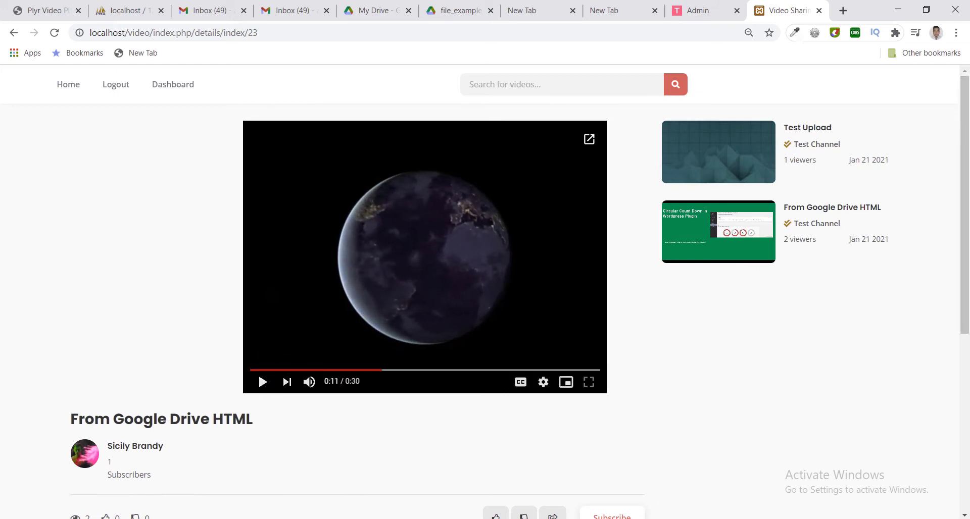
{"action": "mouse_move", "coordinate": [451, 518]}
{"action": "left_click", "coordinate": [500, 491]}
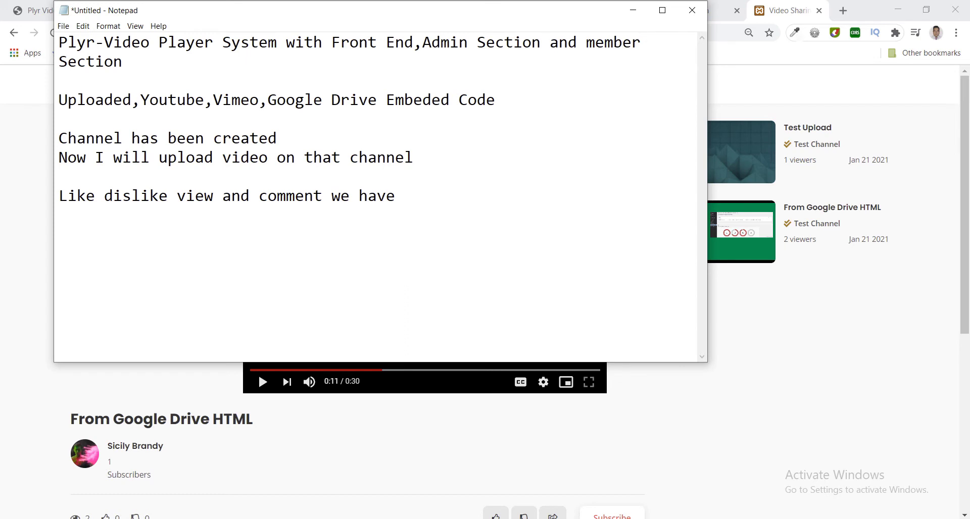
Add the notes 'From Google drive we have seen' and 'now from vimi', then minimize Notepad.
{"action": "type", "text": "From Google dr"}
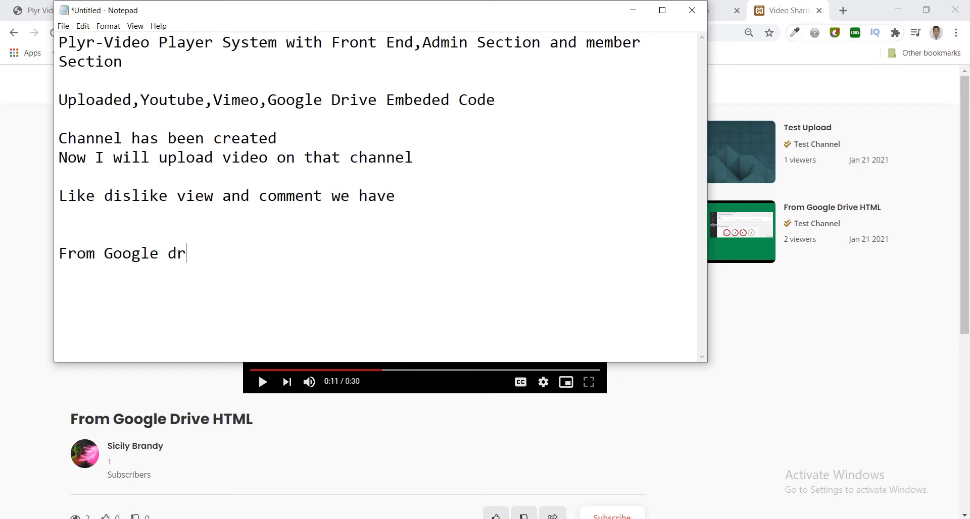
{"action": "type", "text": "ive we have se"}
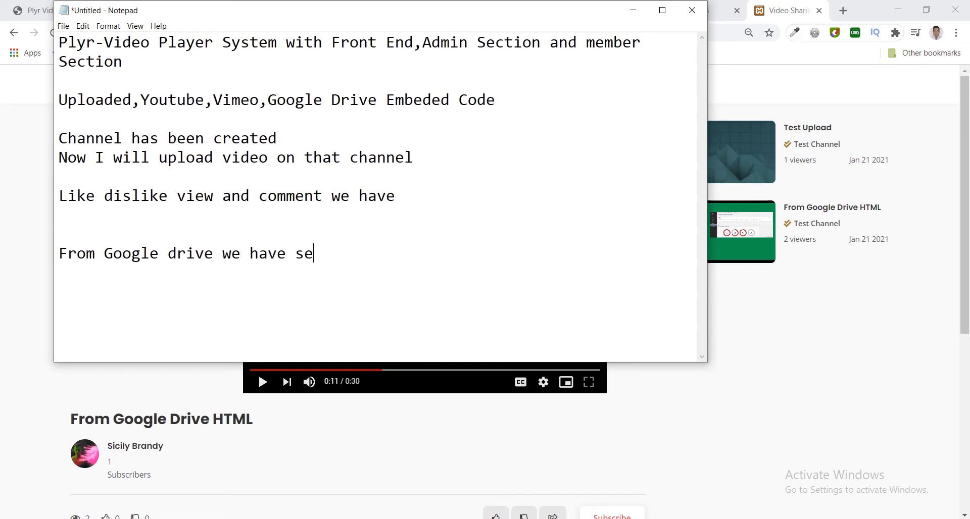
{"action": "type", "text": "en now from"}
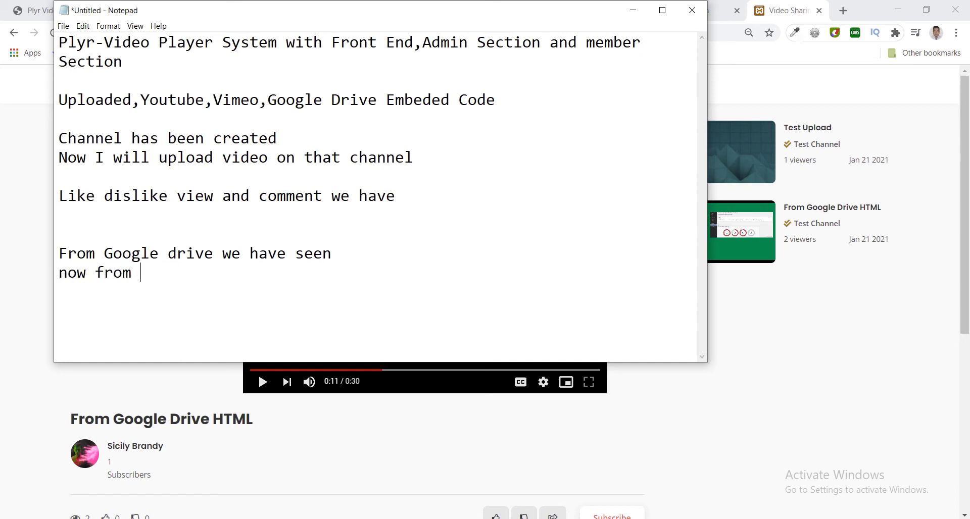
{"action": "type", "text": " vimio"}
{"action": "left_click", "coordinate": [64, 398]}
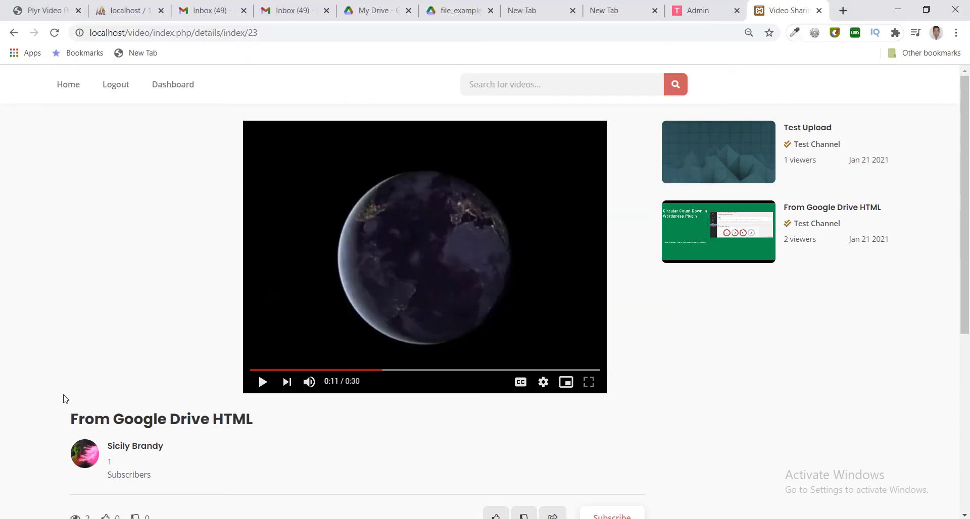
Open the Toob 'Wavaphon' Vimeo video (vimeo.com/40648169) in a new tab, select its address, then return to admin.
{"action": "left_click", "coordinate": [843, 11]}
{"action": "type", "text": "v"}
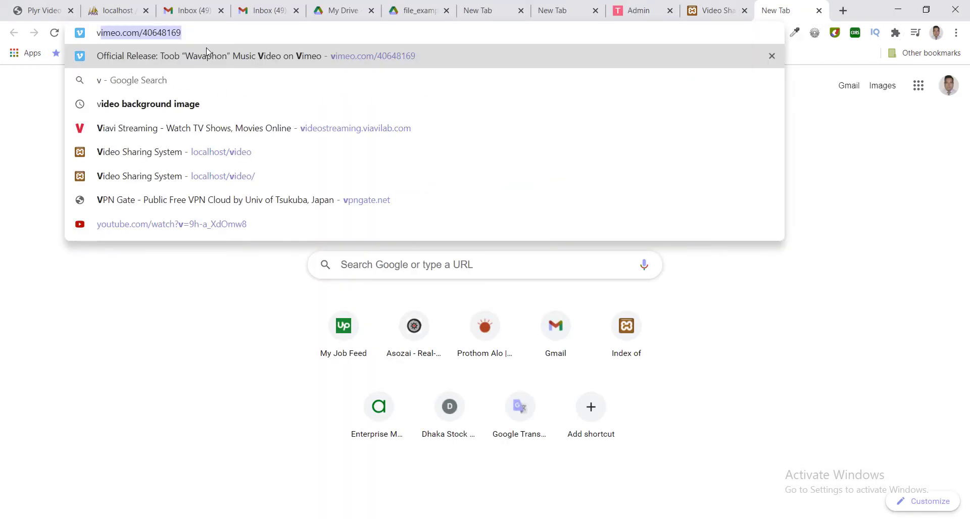
{"action": "type", "text": "im"}
{"action": "key", "text": "Return"}
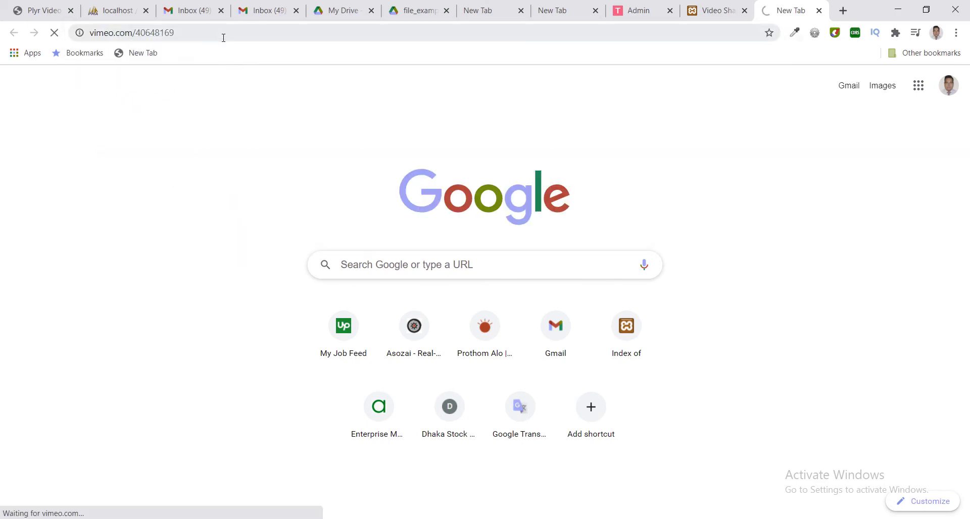
{"action": "double_click", "coordinate": [224, 37]}
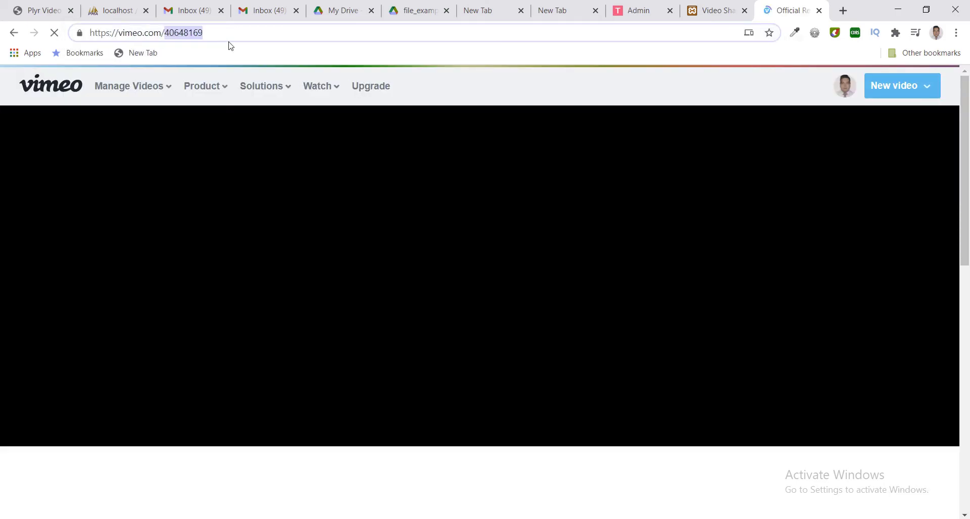
{"action": "triple_click", "coordinate": [231, 34]}
{"action": "key", "text": "ctrl+c"}
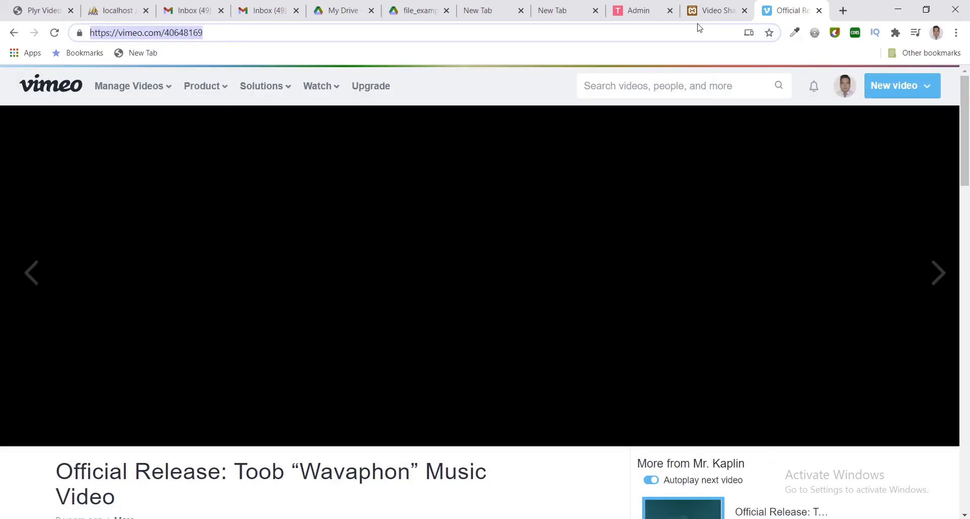
{"action": "left_click", "coordinate": [656, 12]}
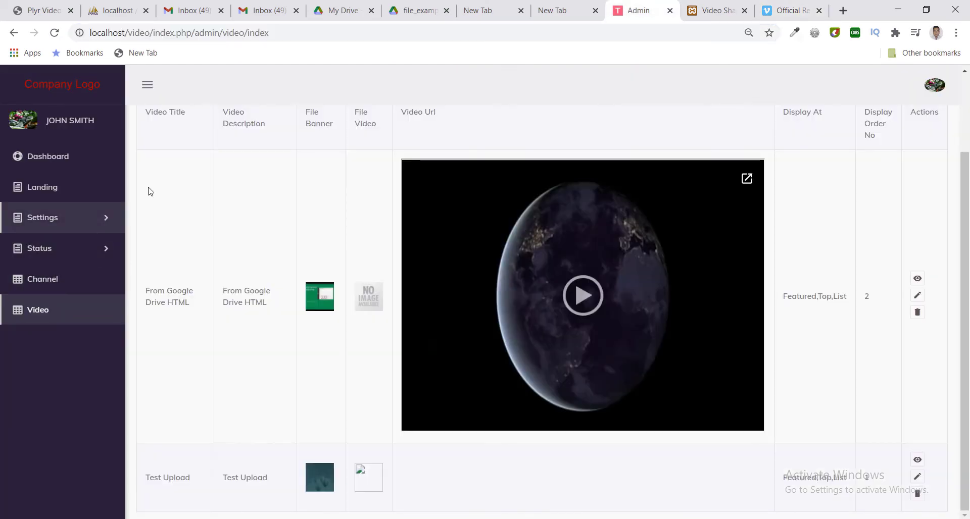
Start a new video entry with an author and Test Channel selected.
{"action": "scroll", "coordinate": [608, 169], "scroll_direction": "up", "scroll_amount": 2}
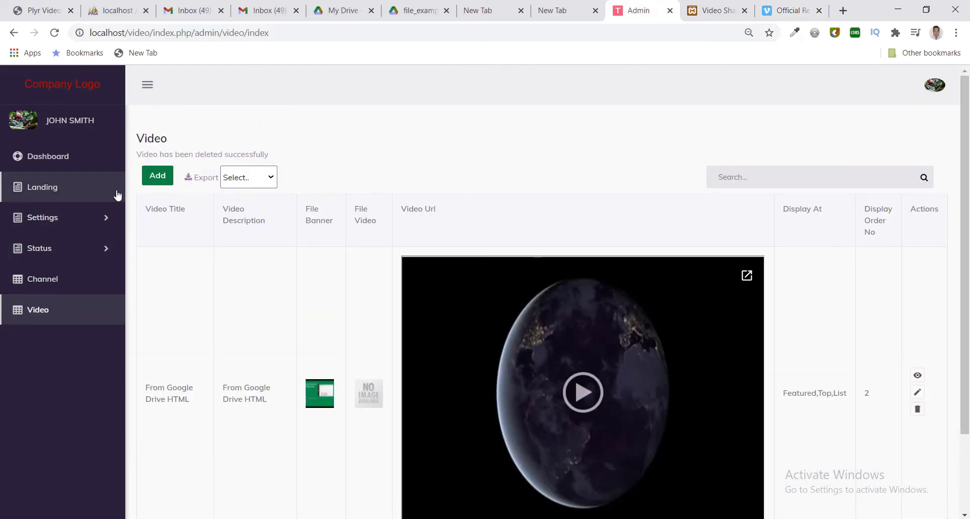
{"action": "left_click", "coordinate": [149, 180]}
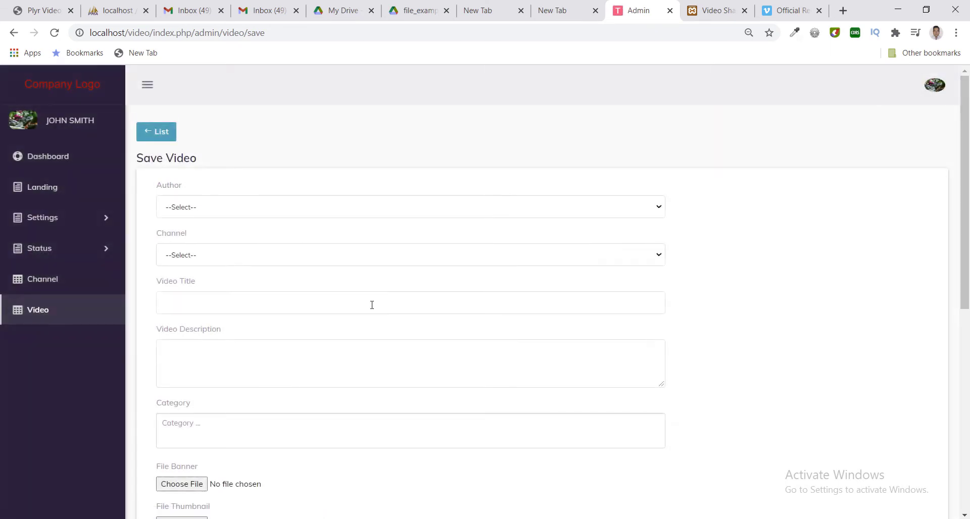
{"action": "left_click", "coordinate": [286, 208]}
{"action": "left_click", "coordinate": [286, 209]}
{"action": "left_click", "coordinate": [286, 209]}
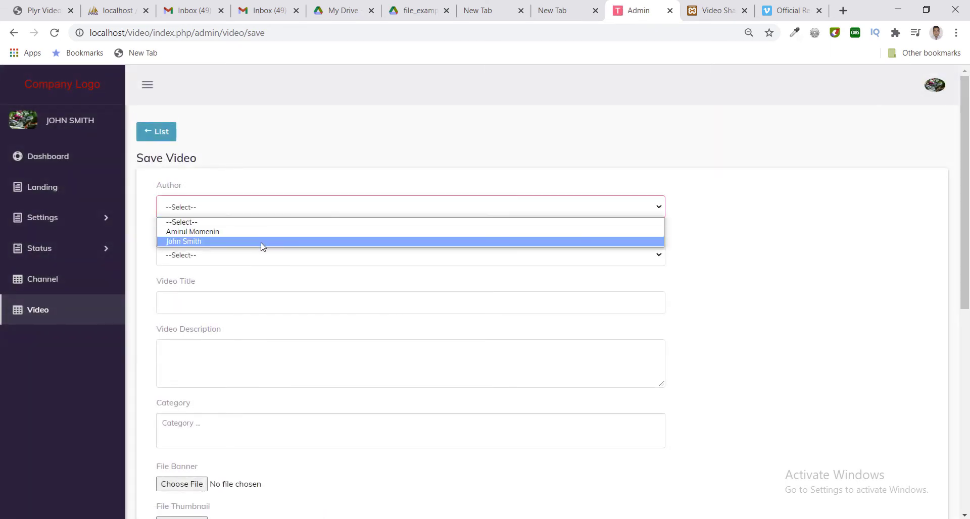
{"action": "left_click", "coordinate": [261, 243]}
{"action": "left_click", "coordinate": [246, 261]}
{"action": "left_click", "coordinate": [235, 278]}
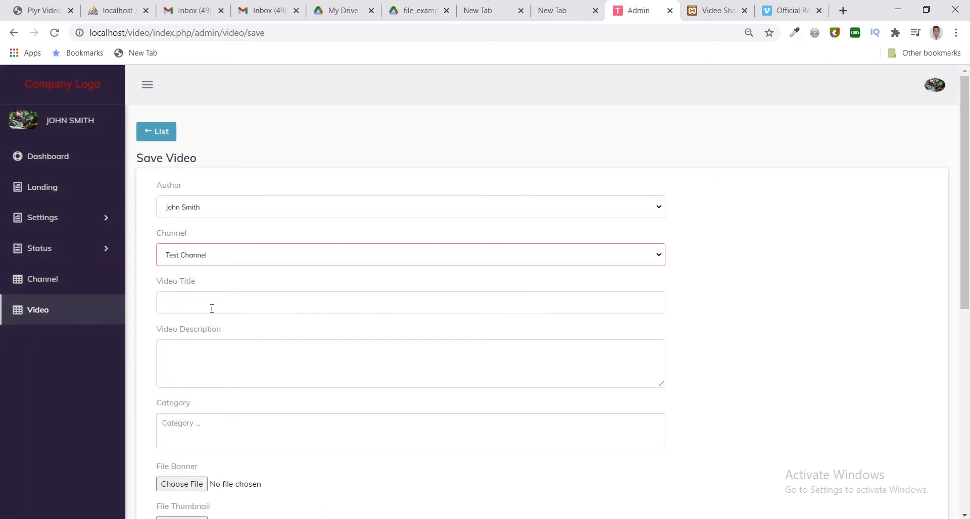
Title the video 'Vimio Test' and give it the description 'Test'.
{"action": "left_click", "coordinate": [210, 303]}
{"action": "type", "text": "Vim"}
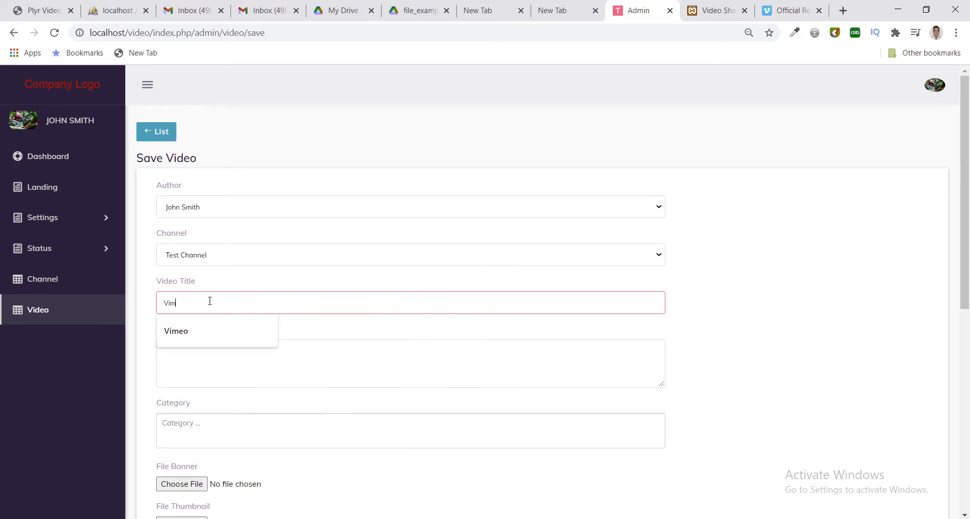
{"action": "type", "text": "io Test"}
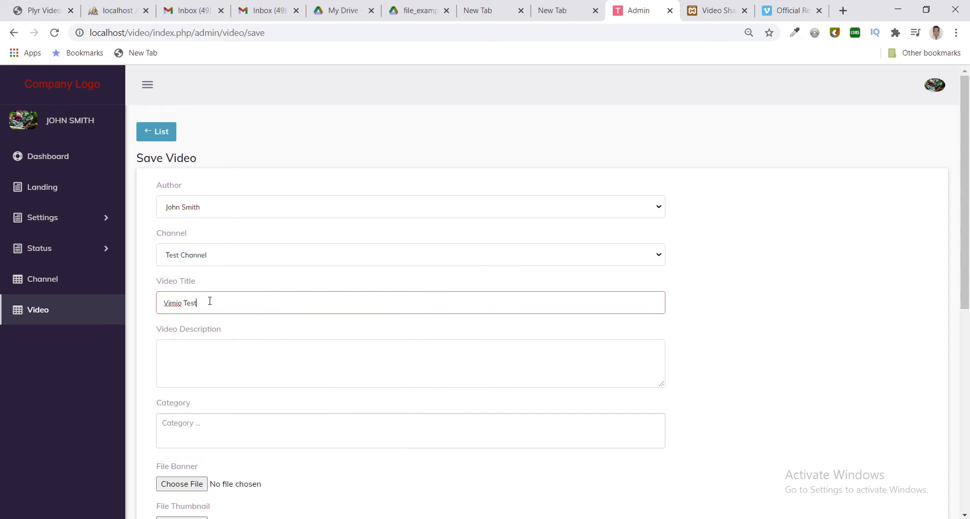
{"action": "left_click", "coordinate": [198, 370]}
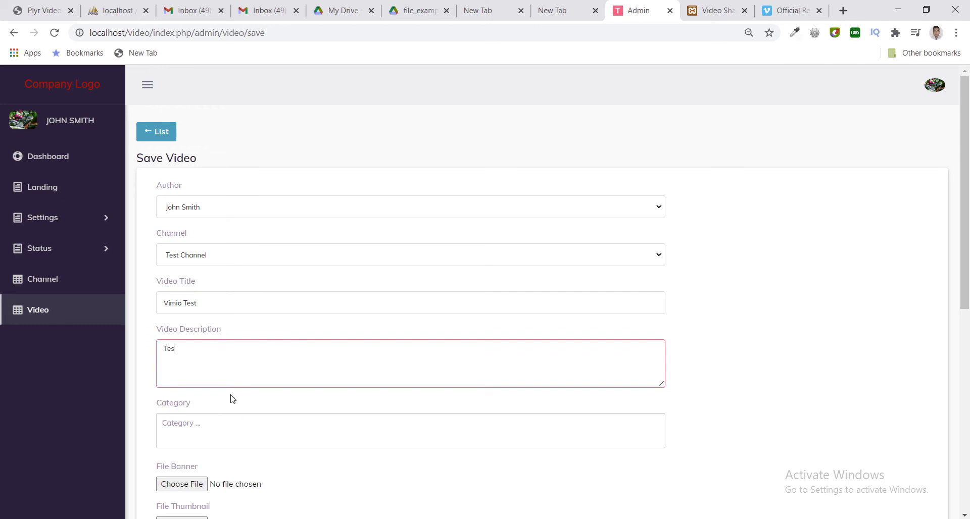
{"action": "scroll", "coordinate": [394, 231], "scroll_direction": "down", "scroll_amount": 3}
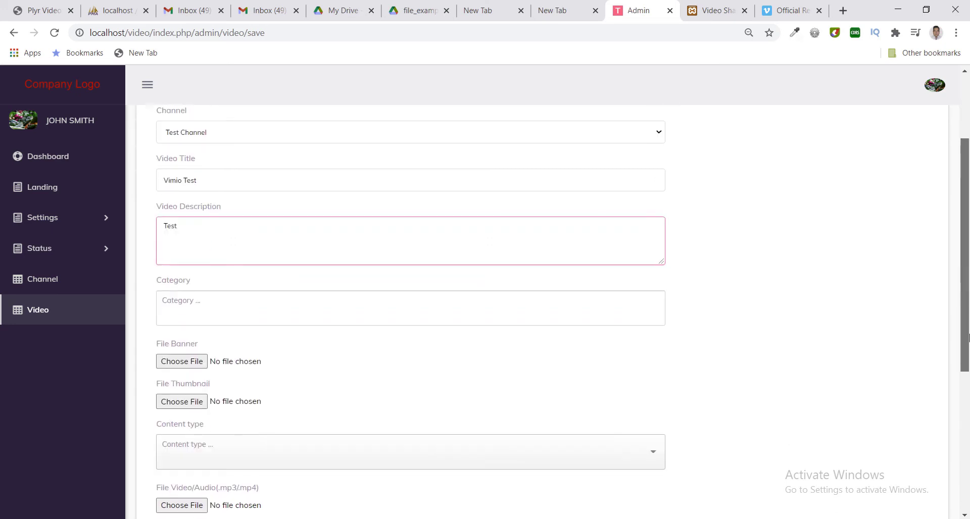
Add the motivation, tutorial, education, cinema, comedy and music categories.
{"action": "left_click", "coordinate": [301, 291]}
{"action": "left_click", "coordinate": [256, 320]}
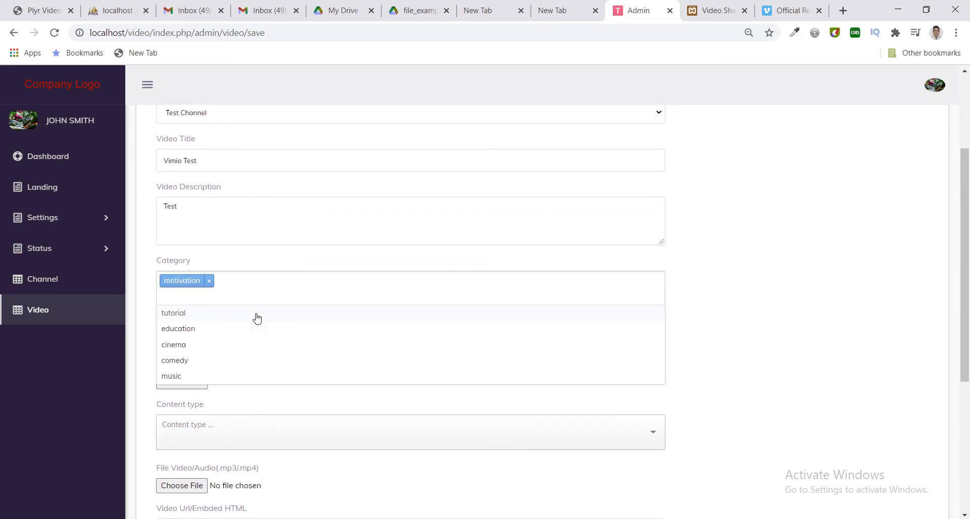
{"action": "left_click", "coordinate": [255, 319]}
{"action": "left_click", "coordinate": [256, 320]}
{"action": "left_click", "coordinate": [256, 319]}
{"action": "left_click", "coordinate": [256, 318]}
{"action": "left_click", "coordinate": [257, 318]}
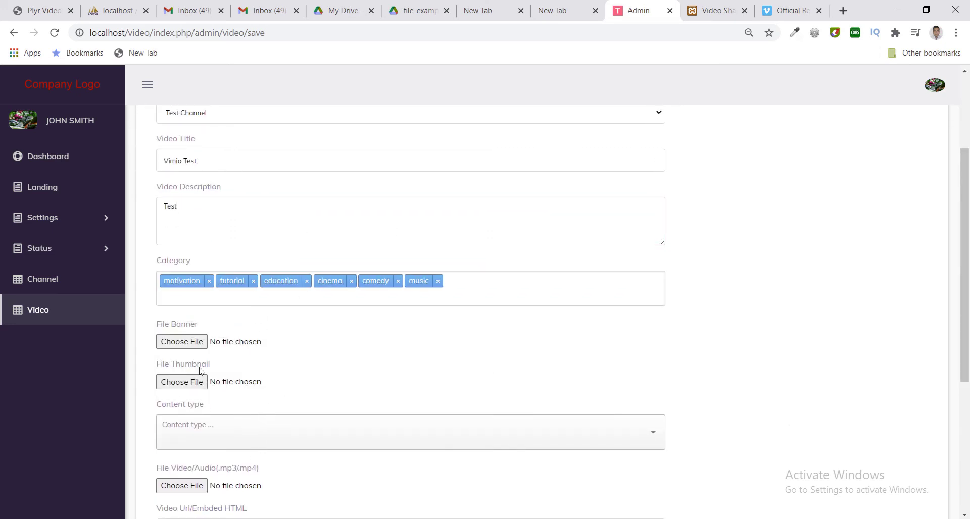
Use vimeo.png as both the banner and thumbnail image.
{"action": "left_click", "coordinate": [198, 342]}
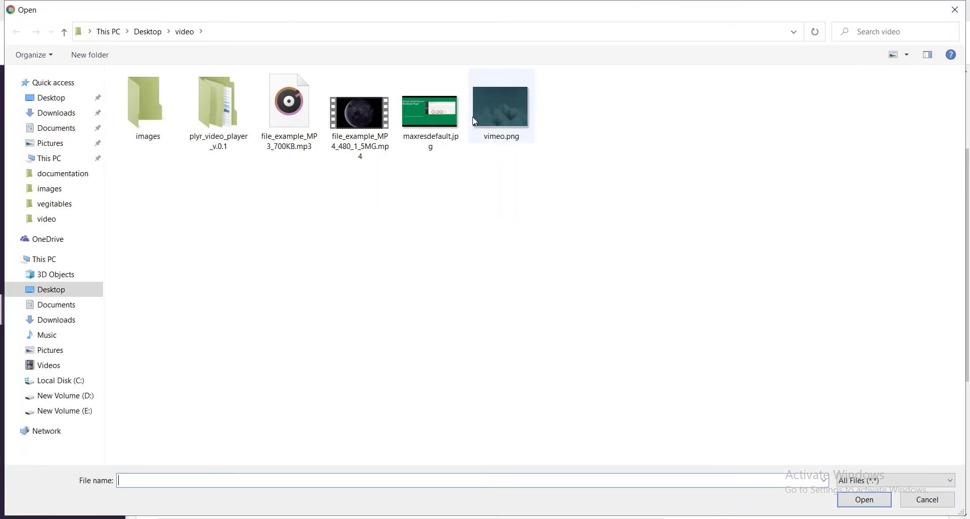
{"action": "double_click", "coordinate": [485, 109]}
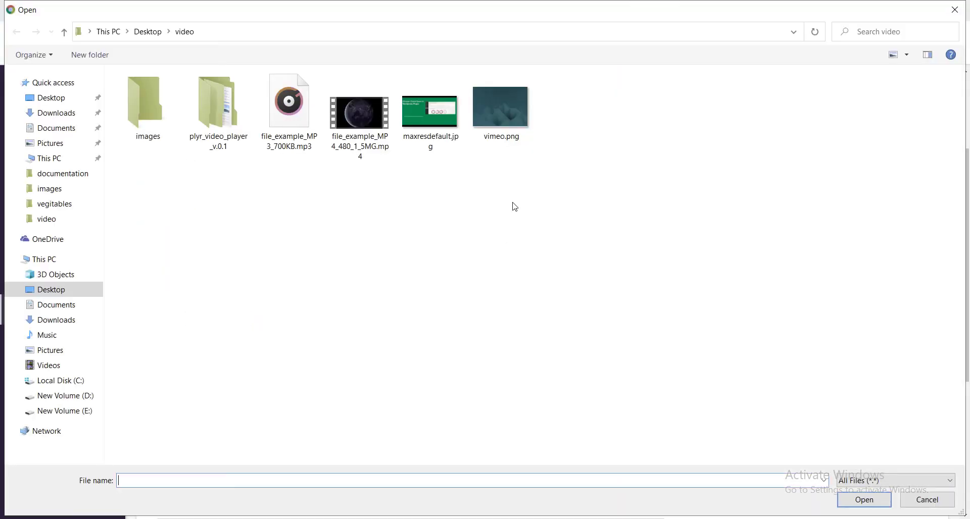
{"action": "left_click", "coordinate": [519, 106]}
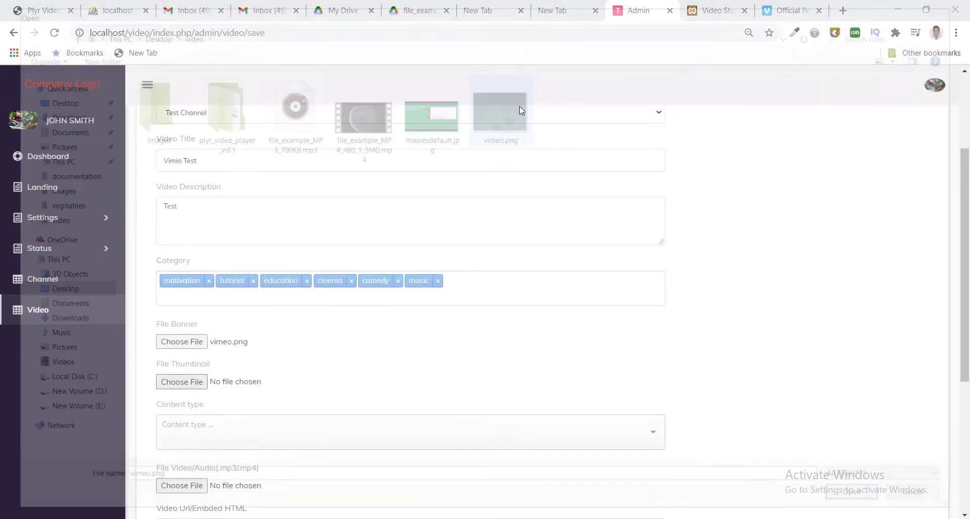
Set the content type to Vimeo and paste the Vimeo video URL.
{"action": "scroll", "coordinate": [253, 363], "scroll_direction": "down", "scroll_amount": 2}
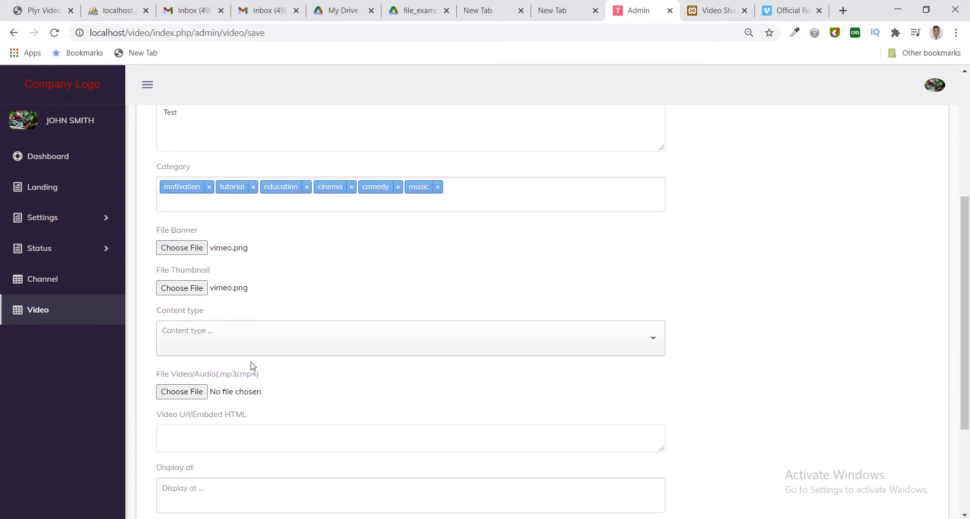
{"action": "left_click", "coordinate": [252, 338]}
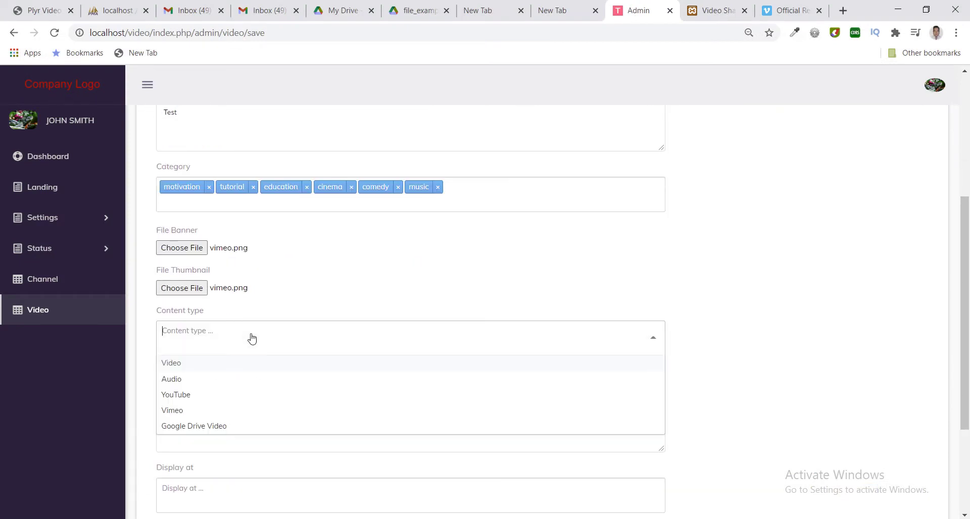
{"action": "left_click", "coordinate": [202, 414]}
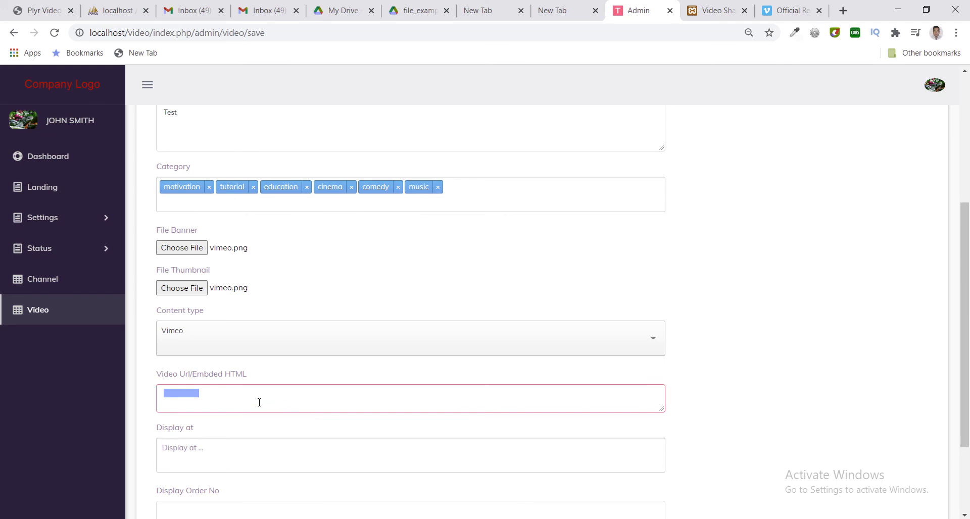
{"action": "key", "text": "ctrl+v"}
{"action": "scroll", "coordinate": [965, 379], "scroll_direction": "down", "scroll_amount": 2}
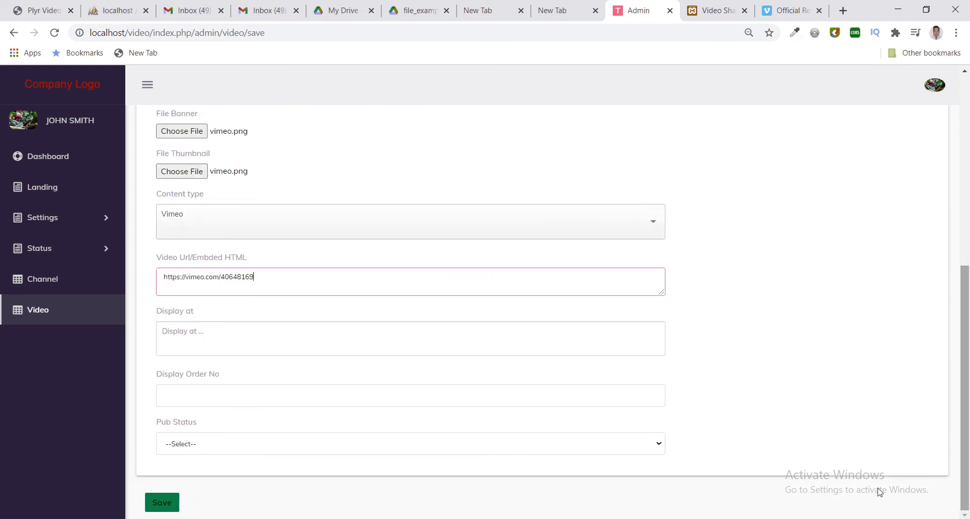
Display the video at Featured, Top and List with display order 3.
{"action": "left_click", "coordinate": [169, 343]}
{"action": "left_click", "coordinate": [195, 366]}
{"action": "left_click", "coordinate": [194, 368]}
{"action": "left_click", "coordinate": [193, 368]}
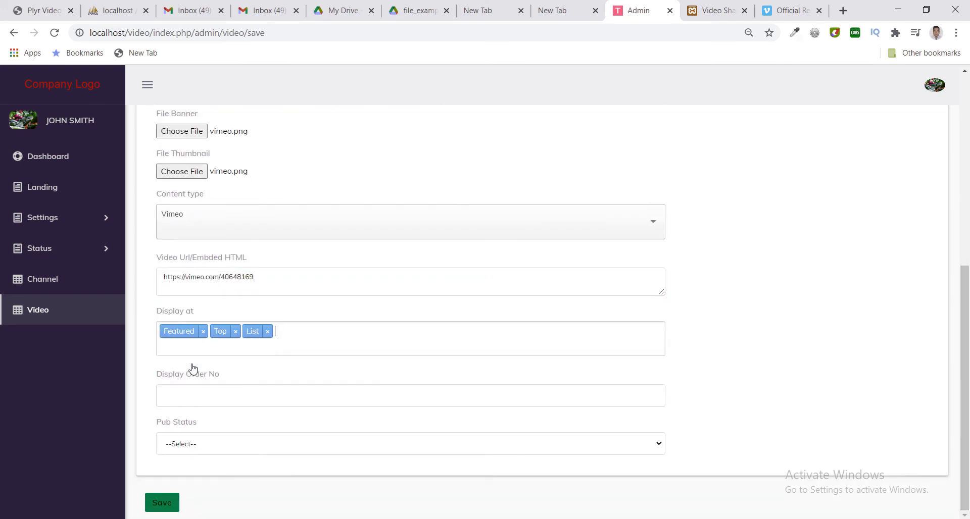
{"action": "left_click", "coordinate": [215, 398]}
{"action": "type", "text": "3"}
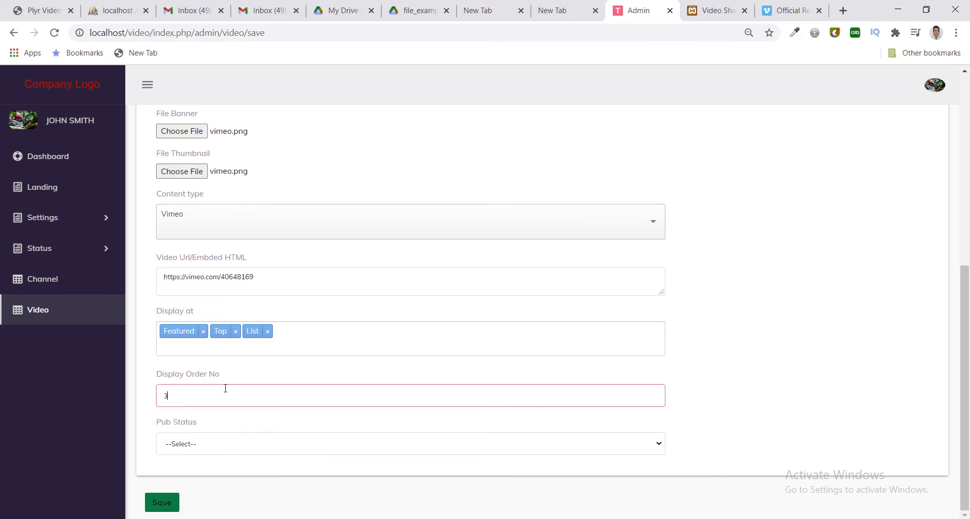
Mark Vimio Test as Published, save it, and go to the front-end site.
{"action": "left_click", "coordinate": [230, 455]}
{"action": "left_click", "coordinate": [229, 455]}
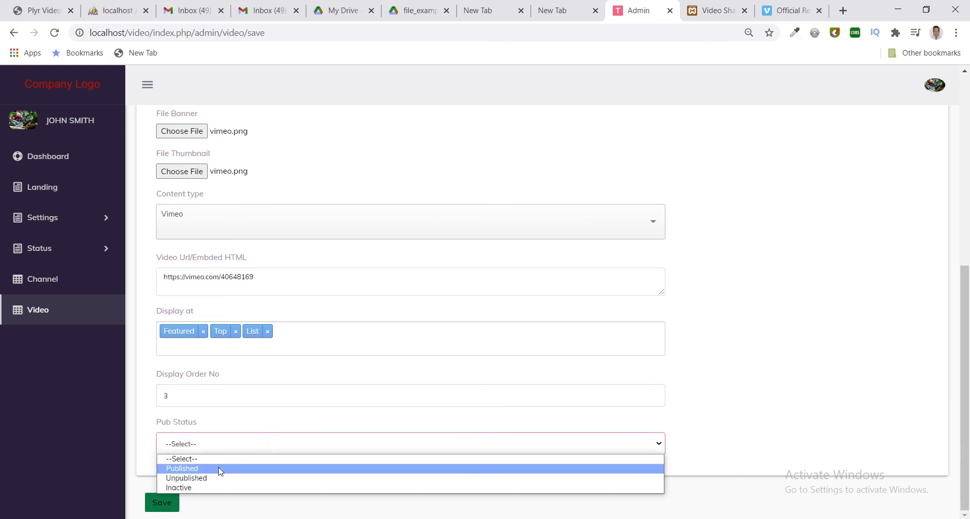
{"action": "left_click", "coordinate": [219, 468]}
{"action": "left_click", "coordinate": [178, 502]}
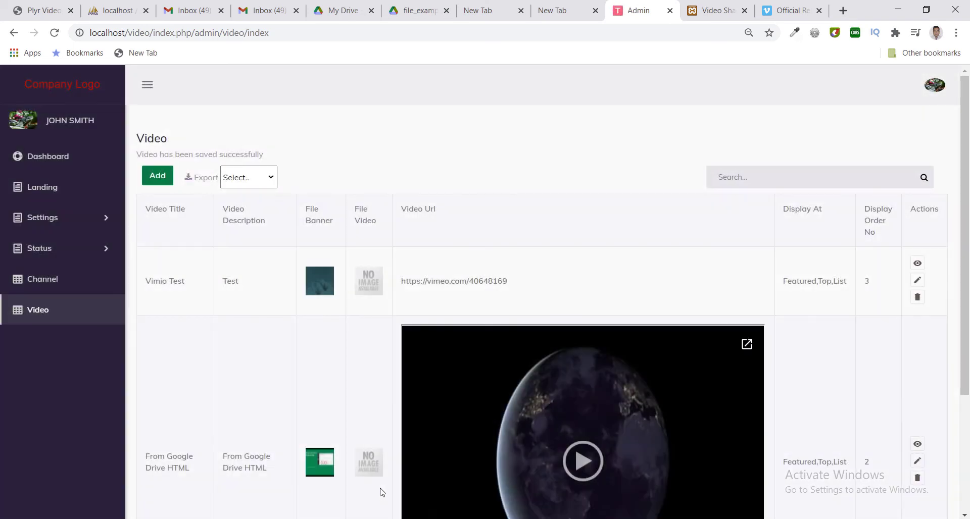
{"action": "left_click", "coordinate": [826, 4]}
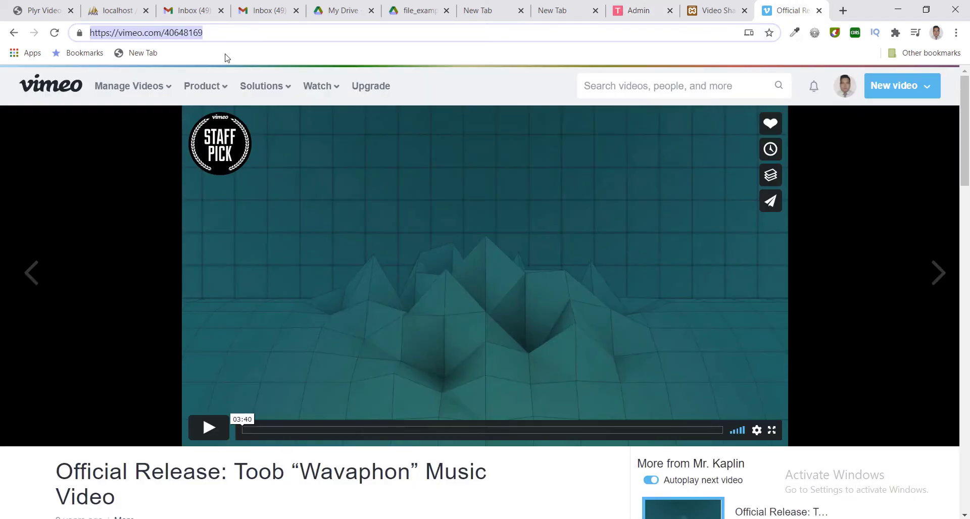
{"action": "left_click", "coordinate": [702, 14]}
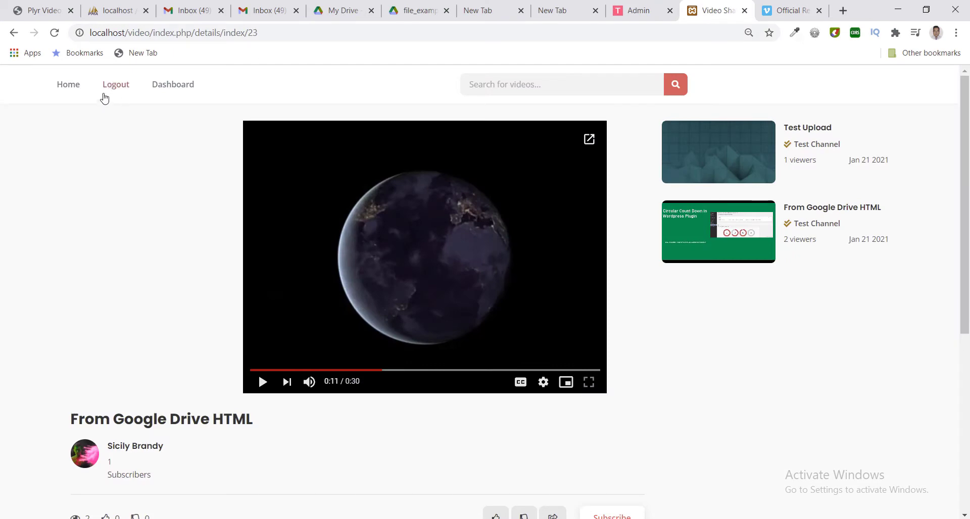
From the front-end home page, open the Vimio Test video and start it playing.
{"action": "left_click", "coordinate": [79, 88]}
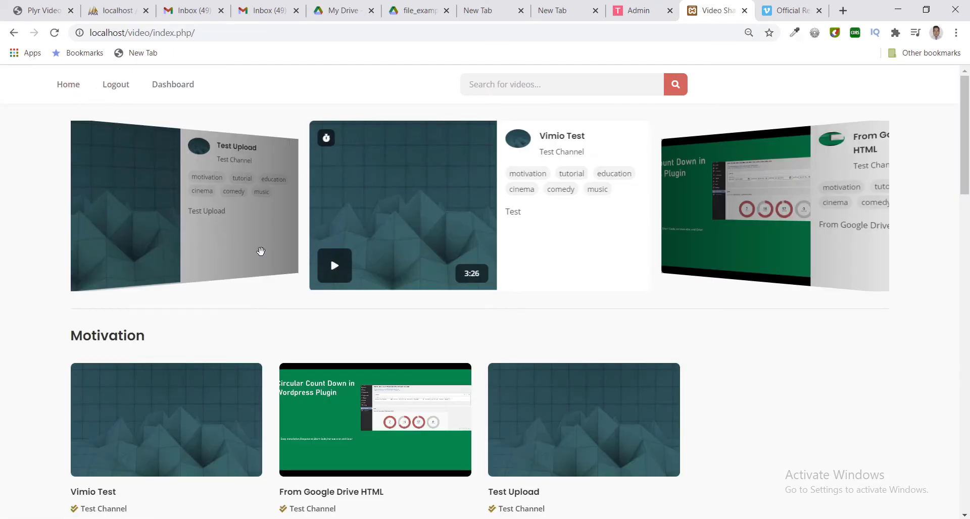
{"action": "left_click", "coordinate": [566, 137]}
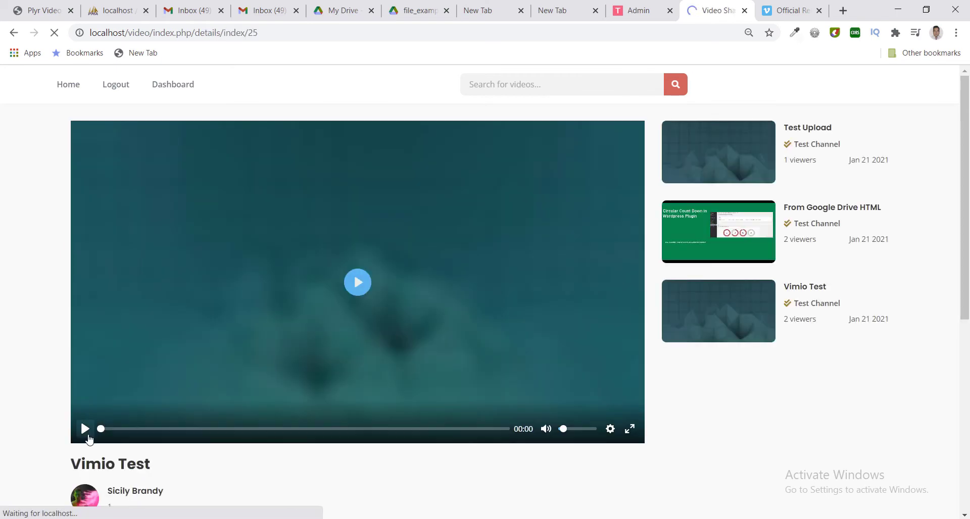
{"action": "left_click", "coordinate": [85, 429]}
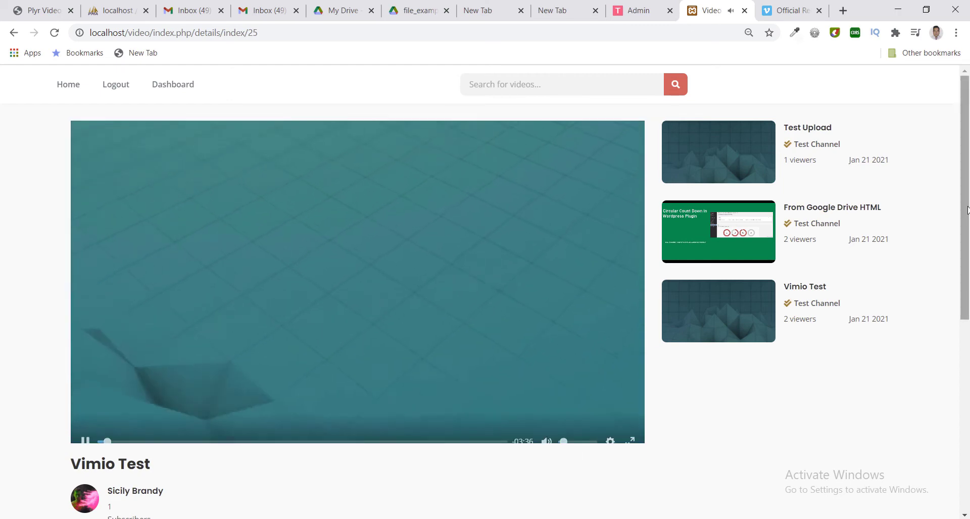
{"action": "scroll", "coordinate": [909, 318], "scroll_direction": "down", "scroll_amount": 2}
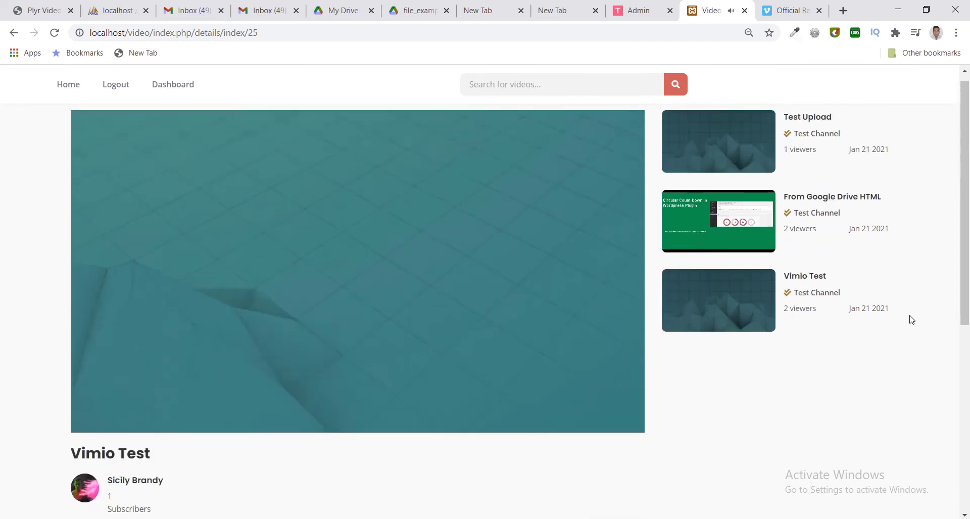
{"action": "scroll", "coordinate": [913, 314], "scroll_direction": "down", "scroll_amount": 2}
{"action": "scroll", "coordinate": [913, 314], "scroll_direction": "up", "scroll_amount": 4}
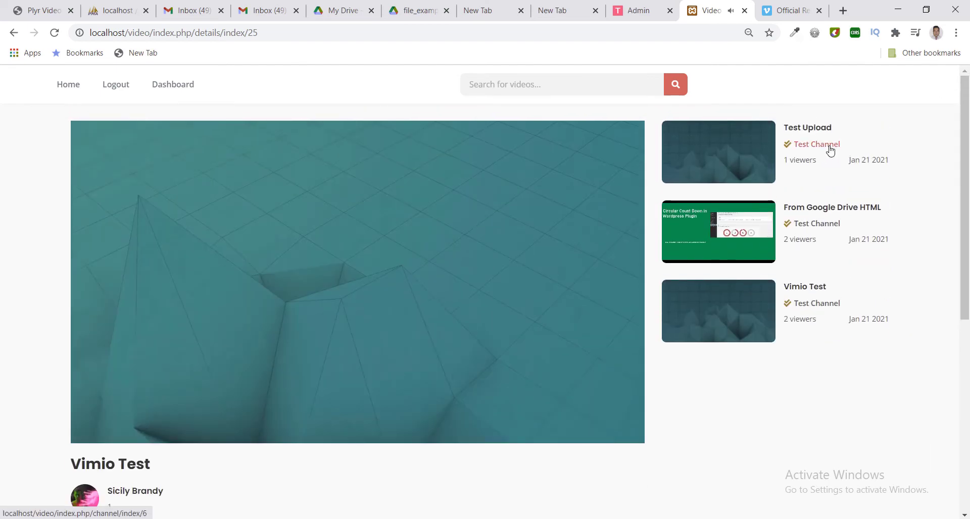
{"action": "double_click", "coordinate": [843, 11]}
Go to youtube.com and show your own channel's uploaded videos.
{"action": "type", "text": "y"}
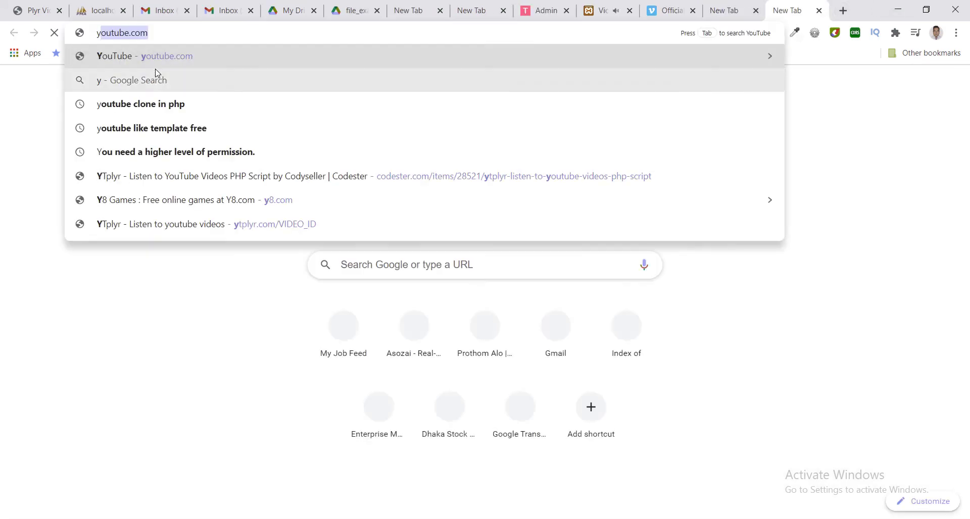
{"action": "key", "text": "Return"}
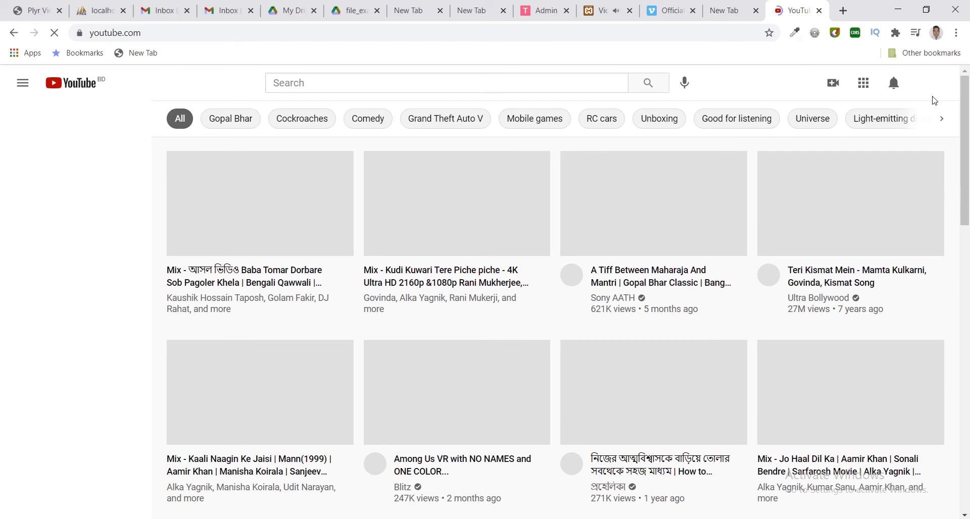
{"action": "left_click", "coordinate": [928, 86]}
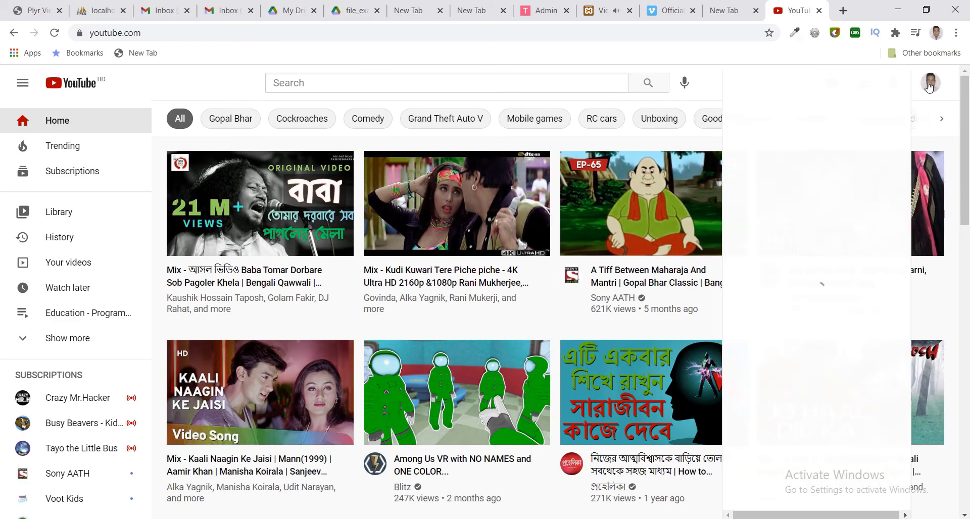
{"action": "left_click", "coordinate": [740, 153]}
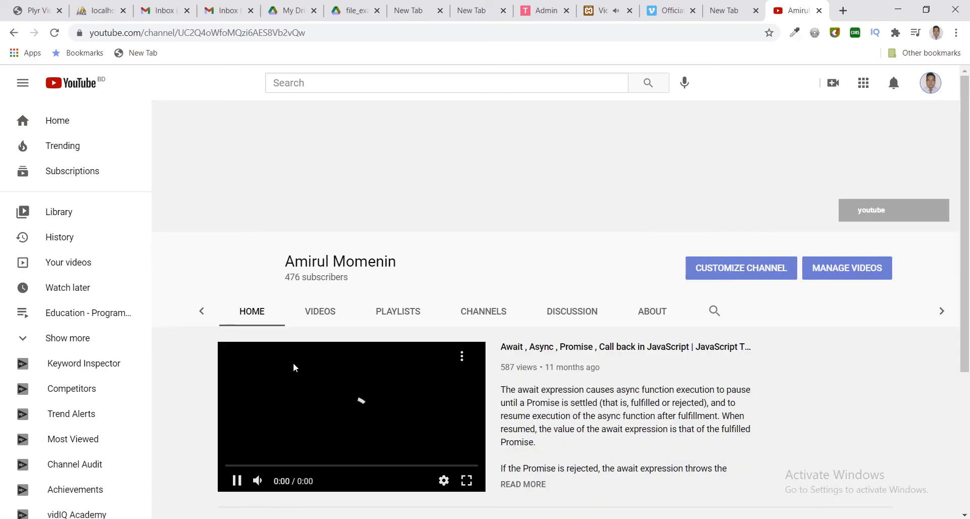
{"action": "left_click", "coordinate": [315, 311]}
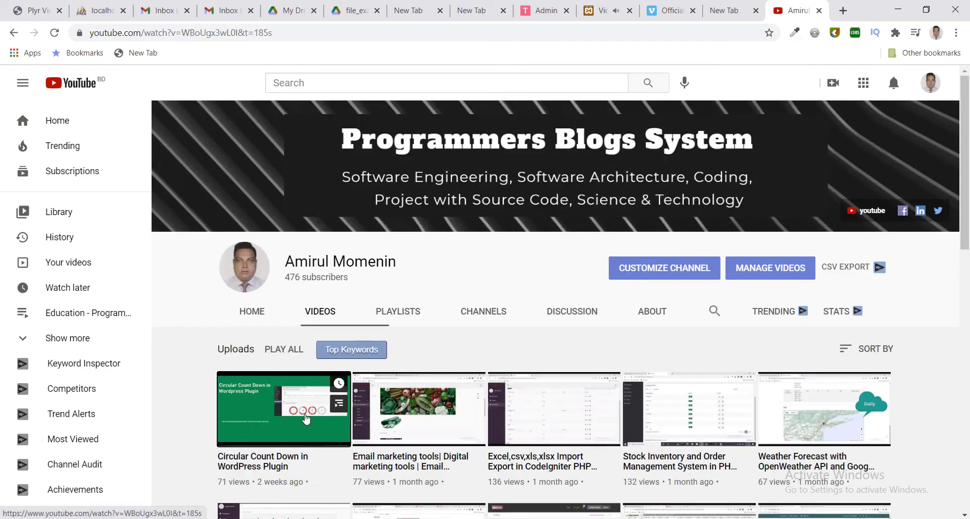
Open the Circular Count Down in WordPress Plugin video, select its URL, pause it, and bring up the notes.
{"action": "left_click", "coordinate": [306, 417]}
{"action": "left_click", "coordinate": [339, 33]}
{"action": "key", "text": "ctrl+c"}
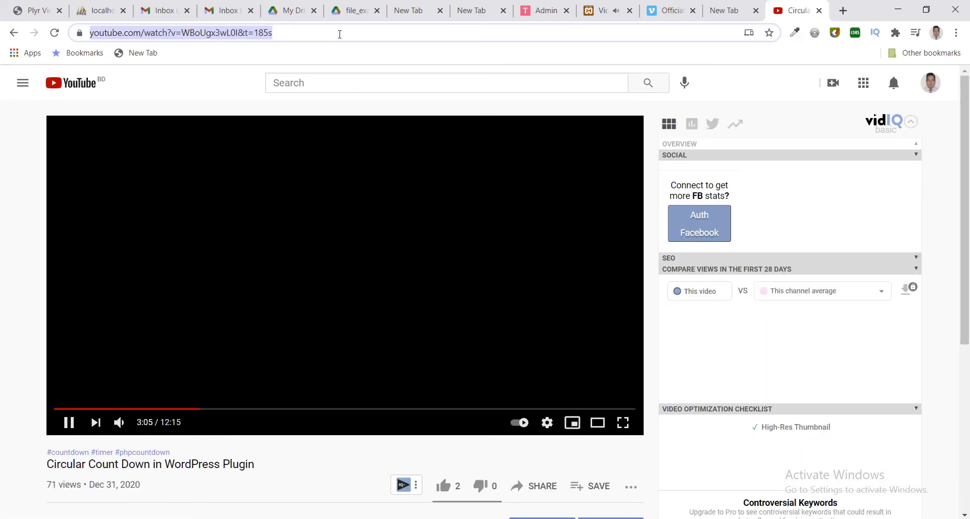
{"action": "left_click", "coordinate": [28, 169]}
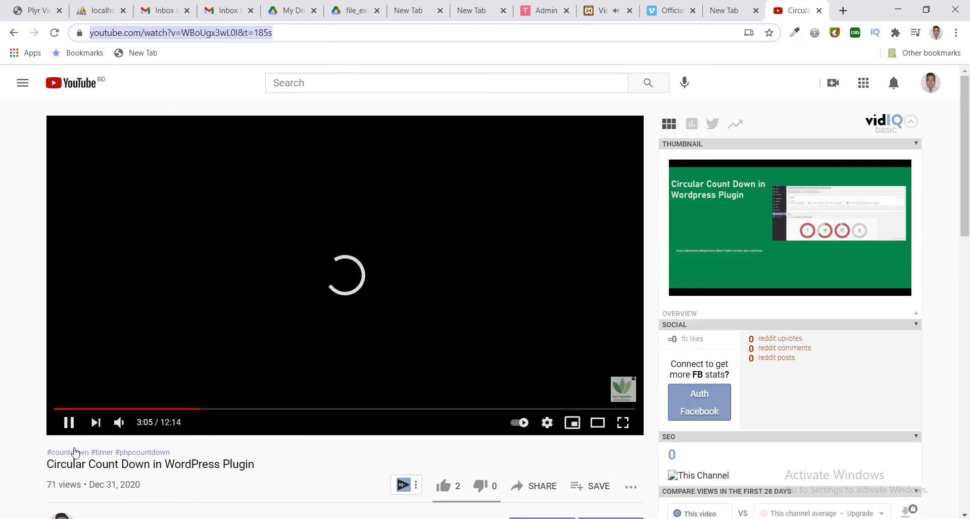
{"action": "left_click", "coordinate": [68, 424]}
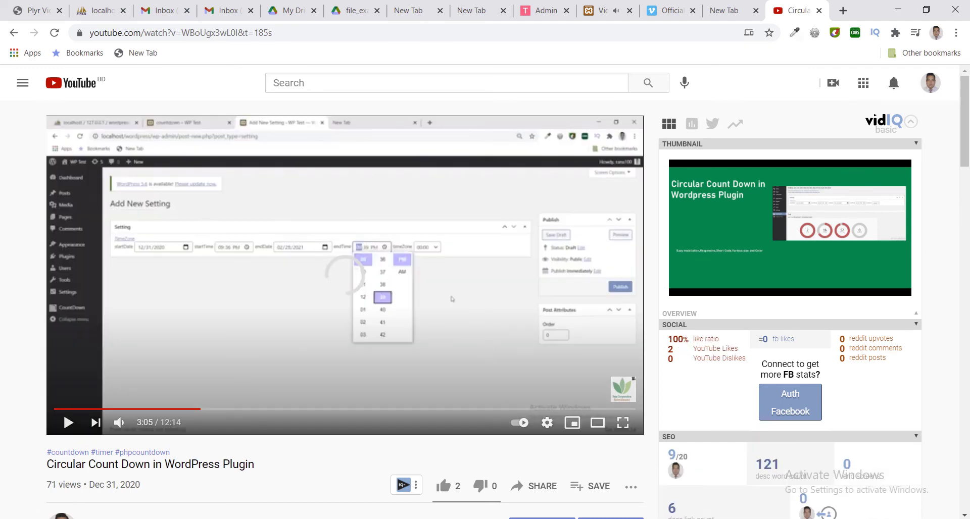
{"action": "left_click", "coordinate": [484, 480]}
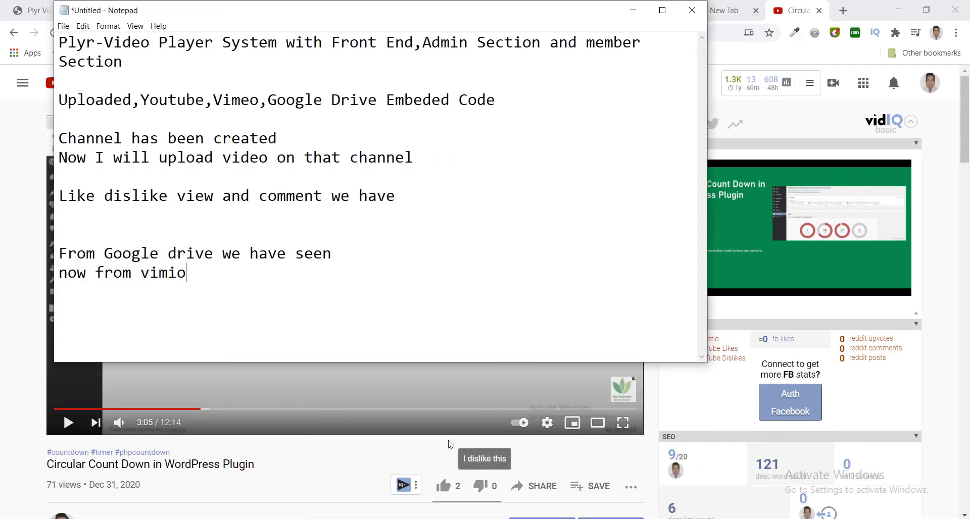
Add the line 'From Youtube' to the notes and bring Chrome back in front.
{"action": "key", "text": "Return"}
{"action": "key", "text": "Return"}
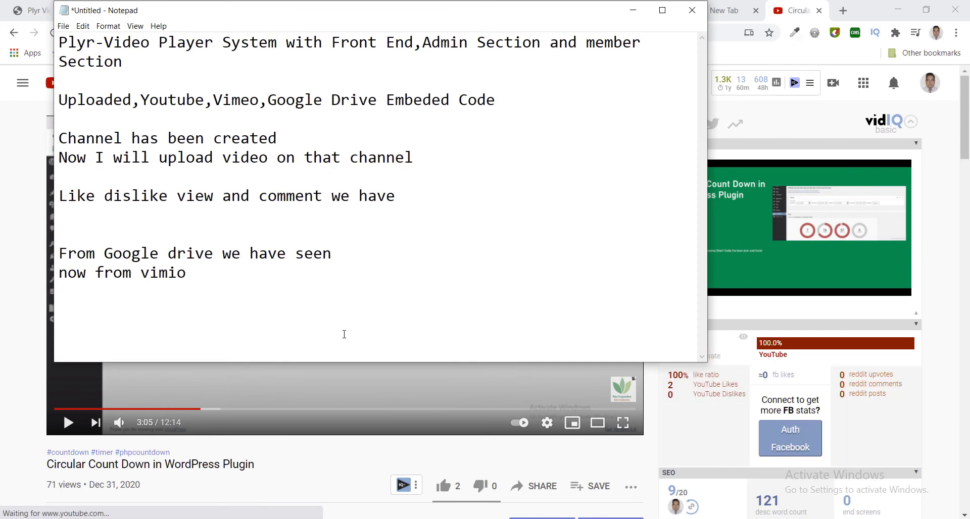
{"action": "type", "text": "From Y"}
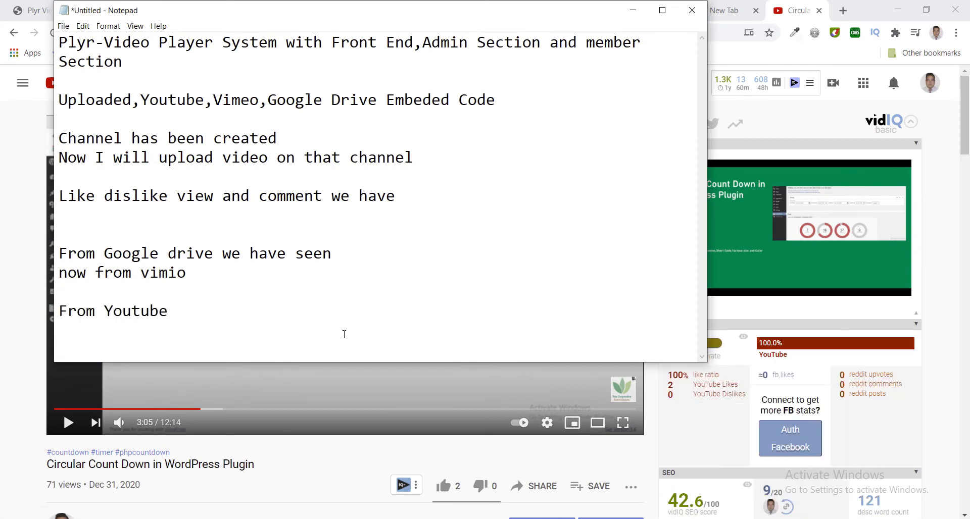
{"action": "type", "text": "outube"}
{"action": "left_click", "coordinate": [727, 11]}
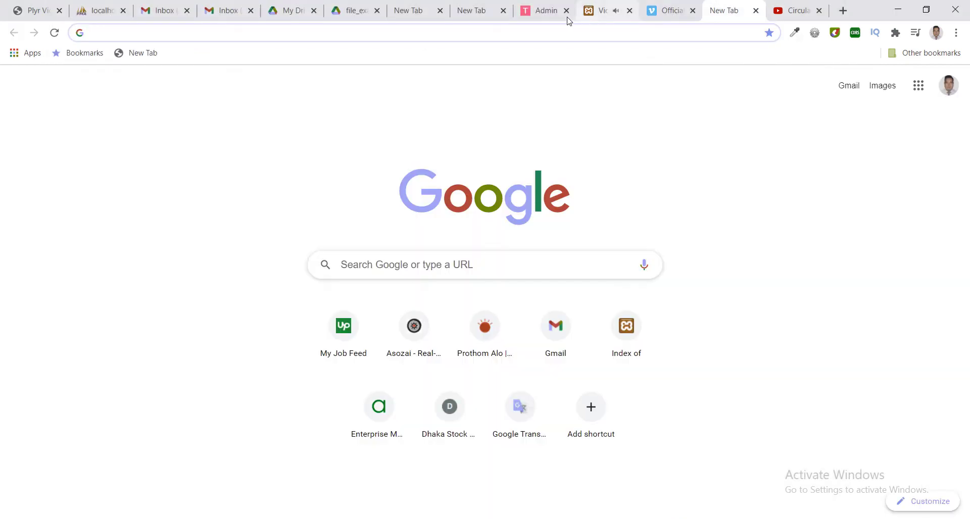
In the admin Video list, start a new entry with an author and Test Channel.
{"action": "left_click", "coordinate": [544, 11]}
{"action": "left_click", "coordinate": [158, 177]}
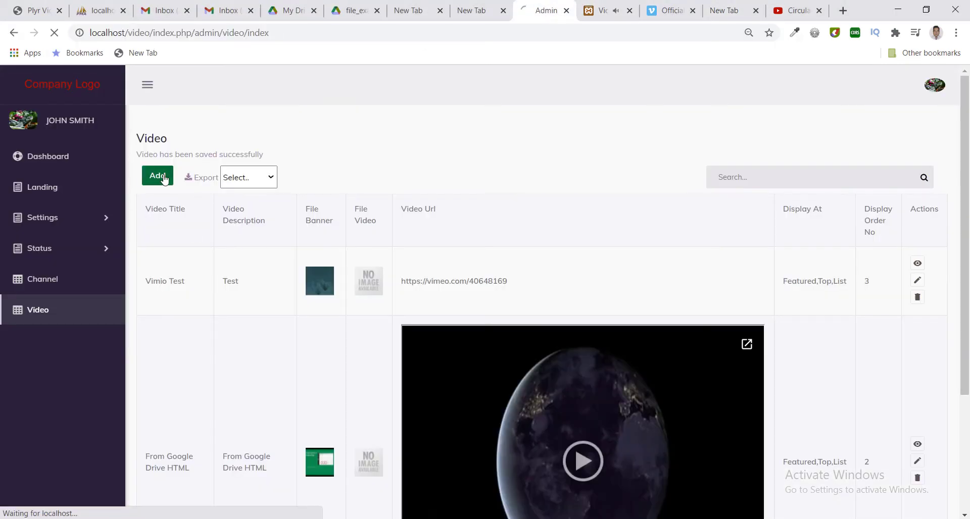
{"action": "left_click", "coordinate": [301, 211]}
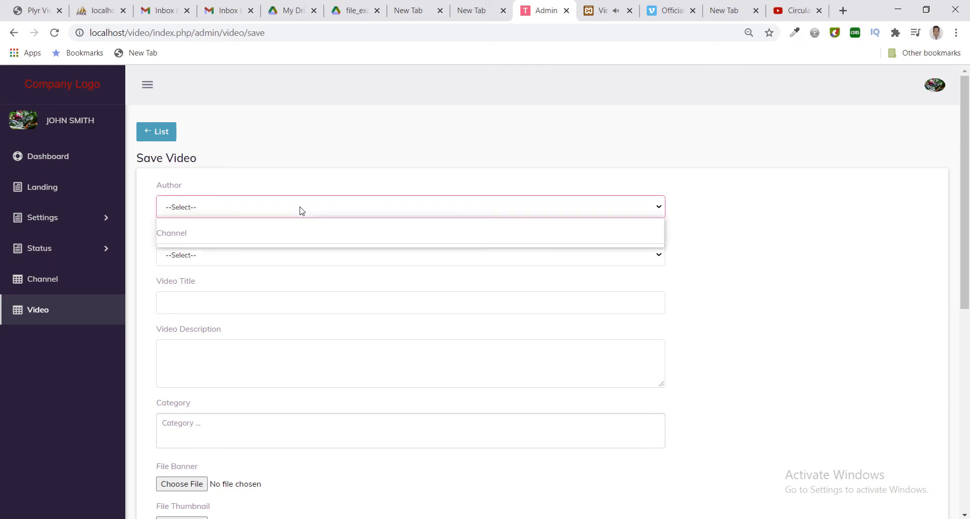
{"action": "left_click", "coordinate": [275, 244]}
{"action": "left_click", "coordinate": [257, 267]}
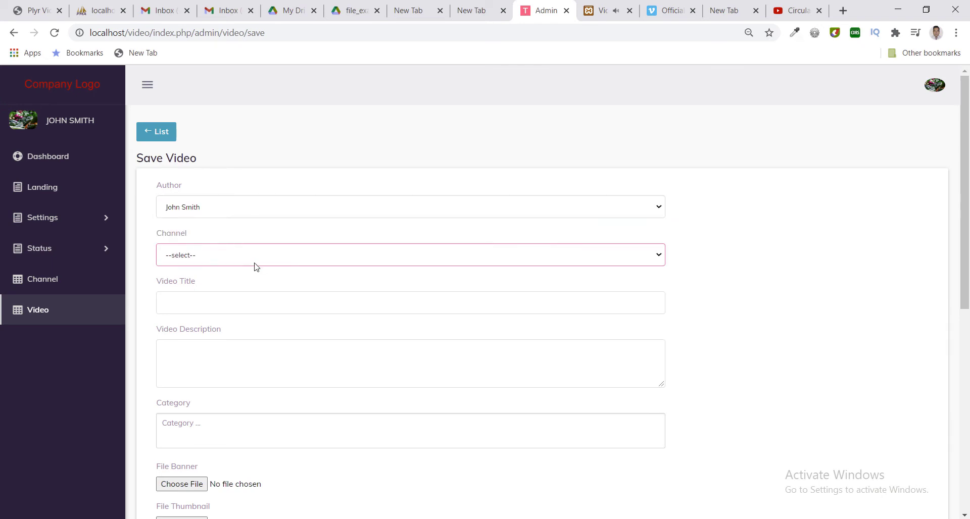
{"action": "left_click", "coordinate": [253, 264]}
{"action": "left_click", "coordinate": [234, 282]}
Title it 'Youtube Test', describe it as 'test', and add the motivation and tutorial categories.
{"action": "left_click", "coordinate": [216, 301]}
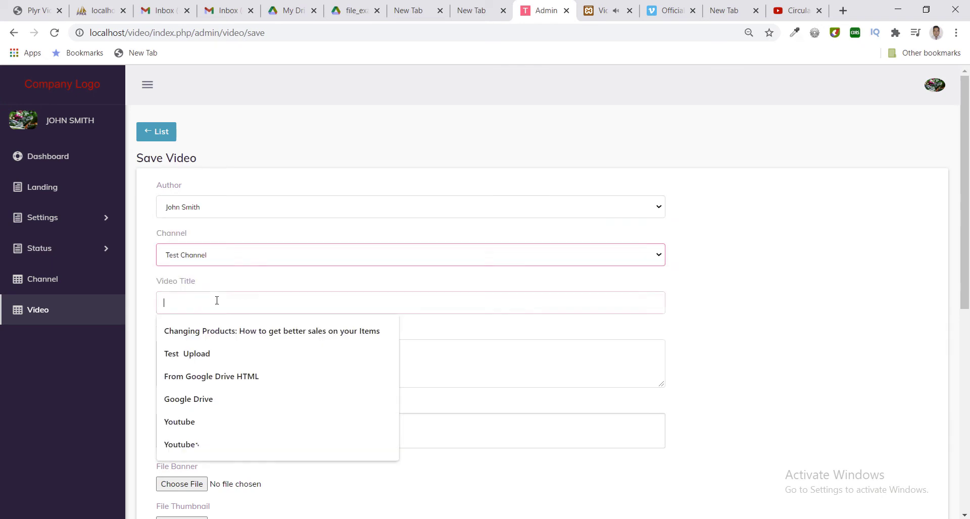
{"action": "type", "text": "Yout"}
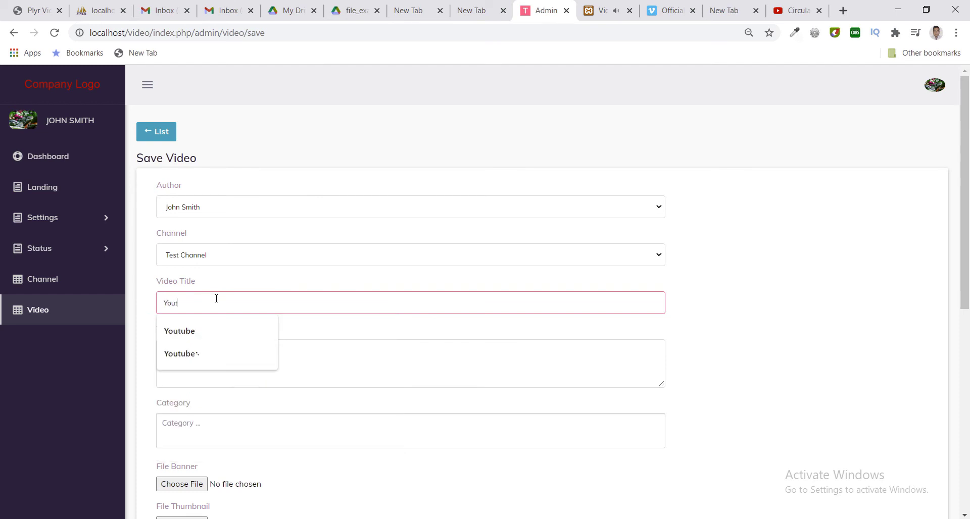
{"action": "type", "text": "ube Test"}
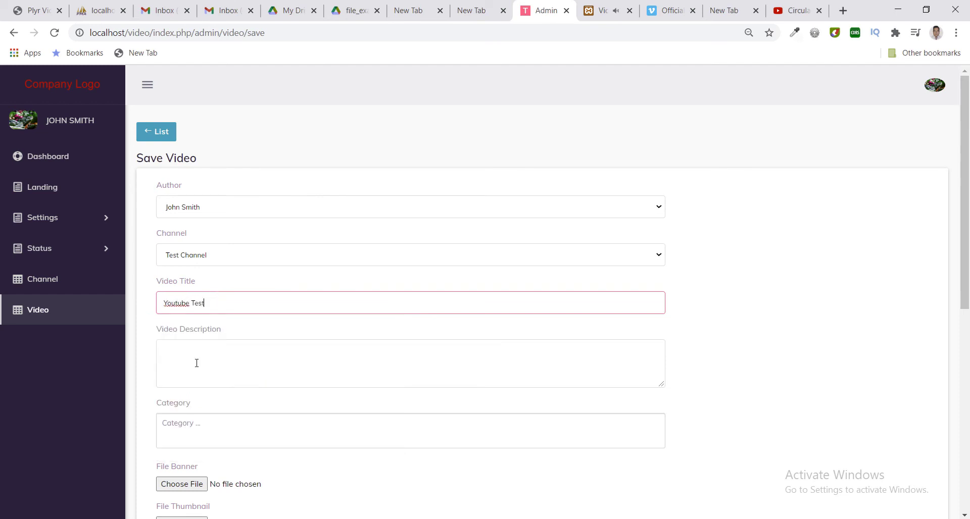
{"action": "left_click", "coordinate": [196, 363]}
{"action": "type", "text": "tes"}
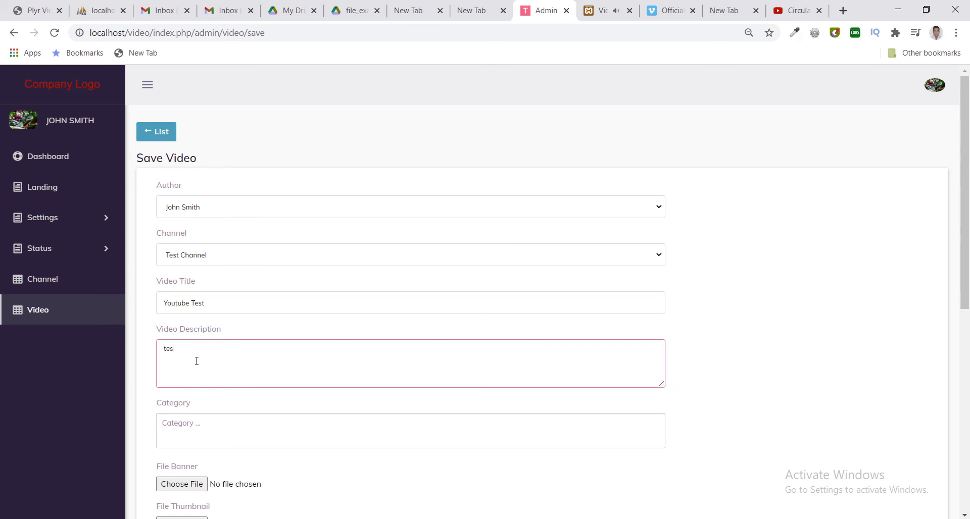
{"action": "type", "text": "t"}
{"action": "left_click_drag", "start_coordinate": [964, 289], "coordinate": [963, 402]}
{"action": "left_click", "coordinate": [326, 218]}
{"action": "left_click", "coordinate": [278, 233]}
{"action": "left_click", "coordinate": [278, 234]}
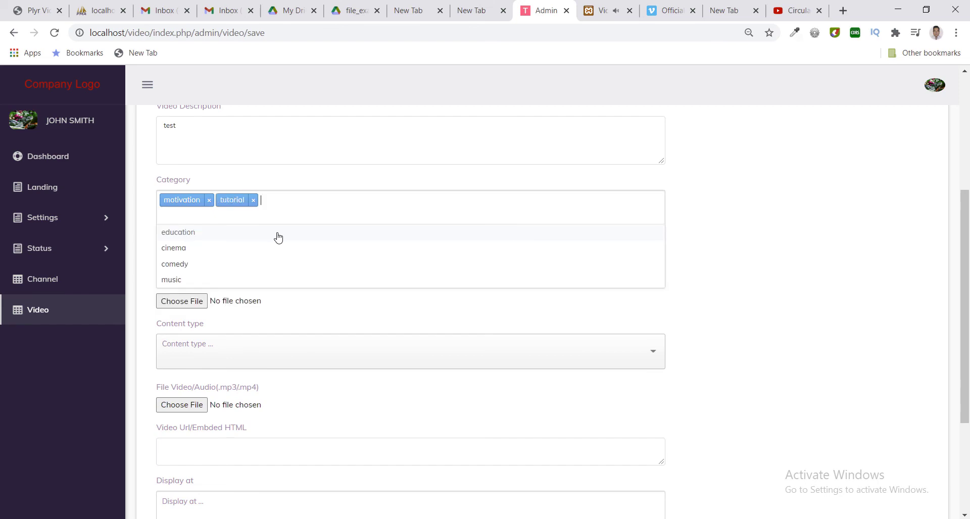
Add the education, cinema, comedy and music categories.
{"action": "left_click", "coordinate": [278, 233]}
{"action": "left_click", "coordinate": [277, 233]}
{"action": "left_click", "coordinate": [278, 233]}
{"action": "left_click", "coordinate": [282, 233]}
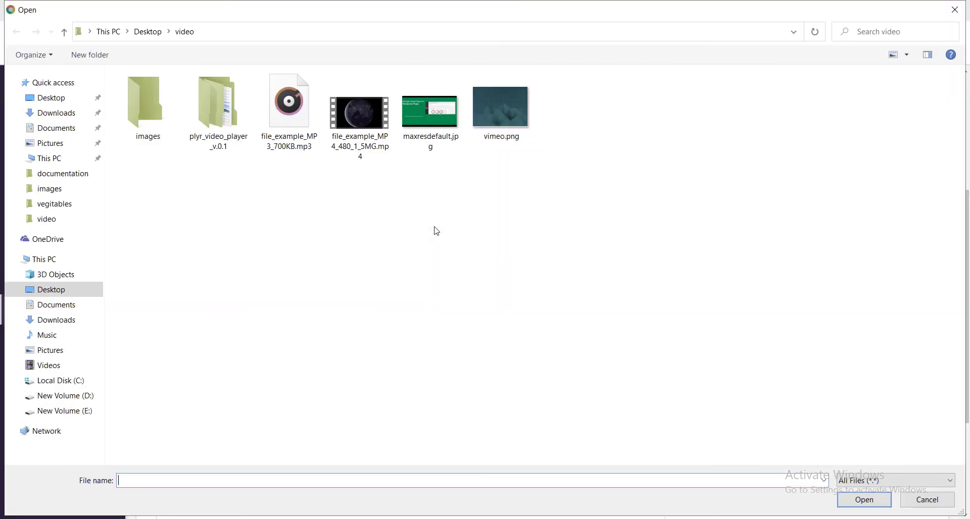
Use maxresdefault.jpg as both the banner and thumbnail image.
{"action": "left_click", "coordinate": [422, 125]}
{"action": "double_click", "coordinate": [422, 125]}
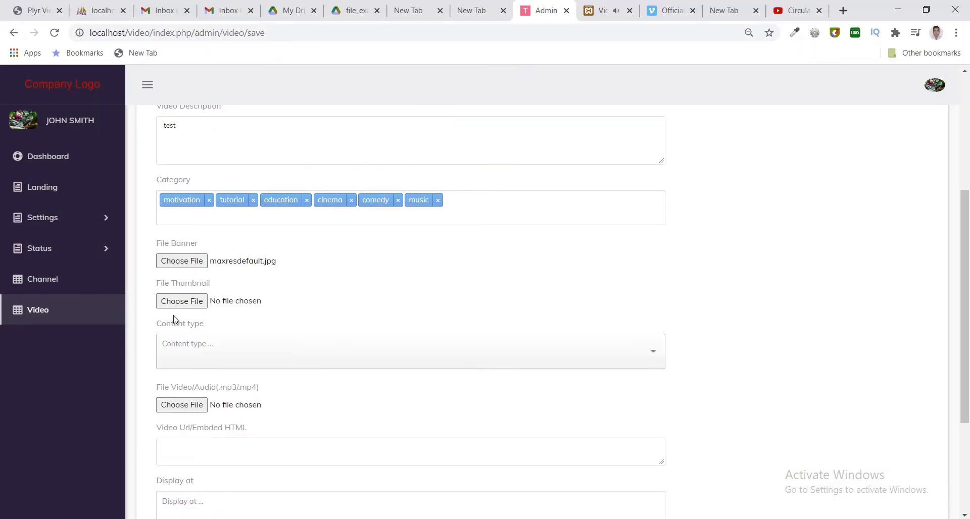
{"action": "left_click", "coordinate": [181, 301]}
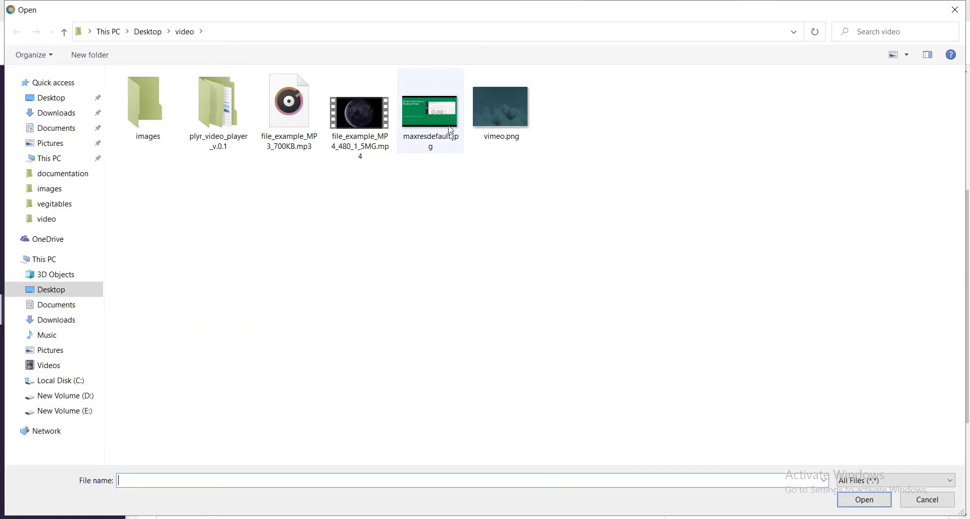
{"action": "double_click", "coordinate": [423, 134]}
Set the content type to YouTube and paste the YouTube video URL.
{"action": "left_click", "coordinate": [262, 357]}
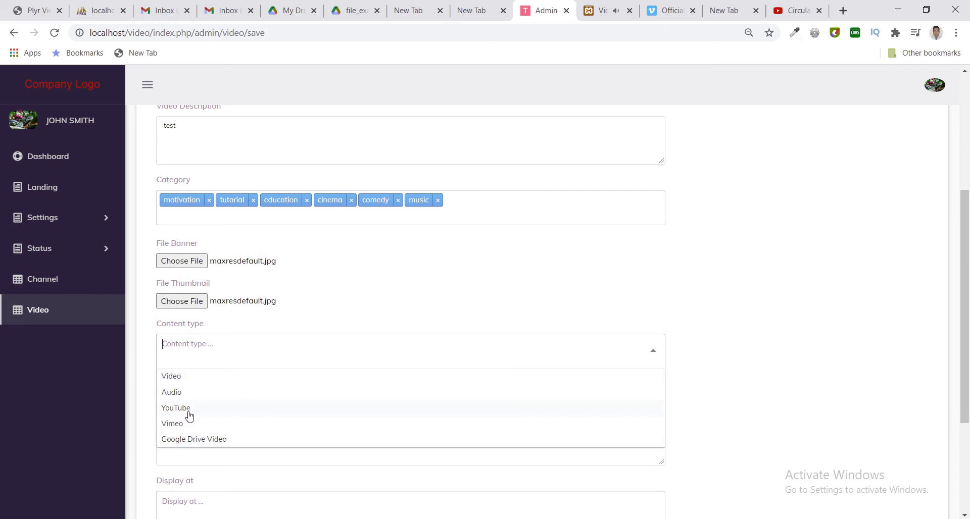
{"action": "left_click", "coordinate": [187, 409]}
{"action": "left_click", "coordinate": [272, 406]}
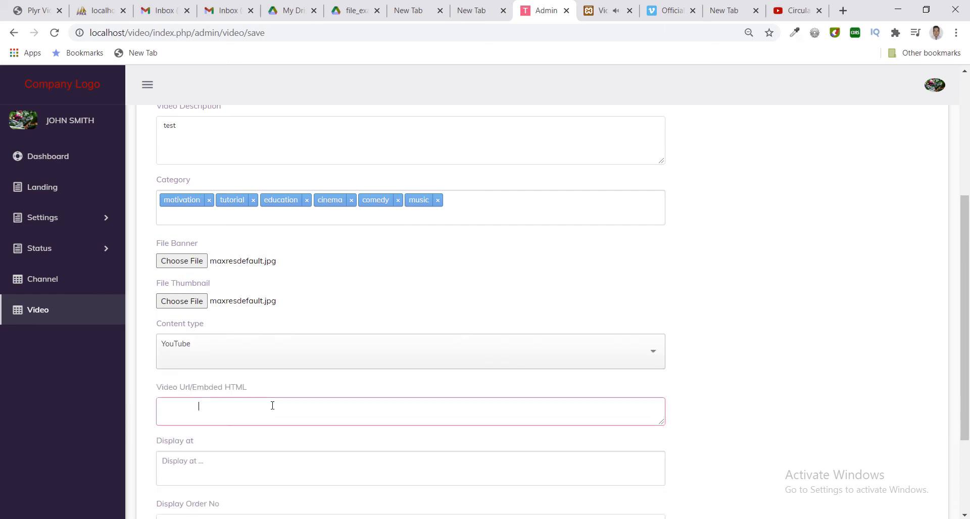
{"action": "key", "text": "ctrl+v"}
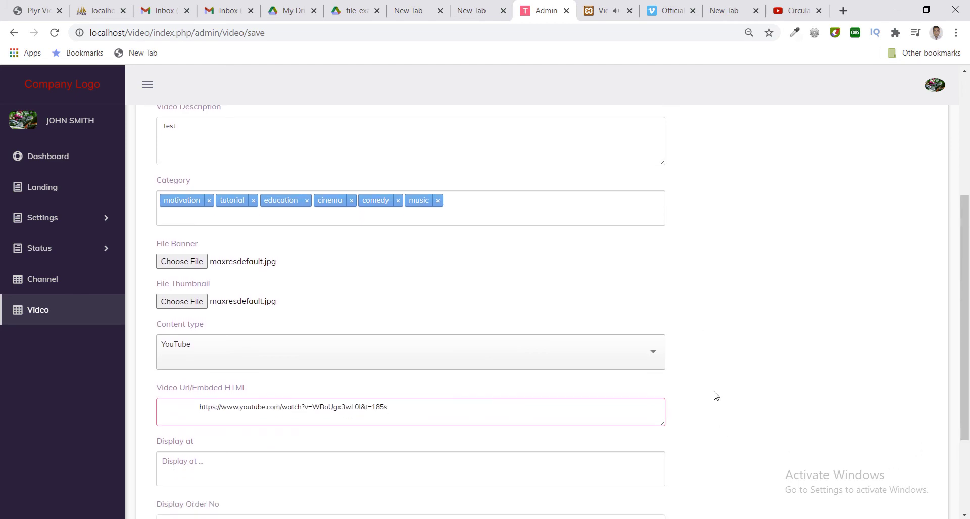
Mark Youtube Test as Published and save it.
{"action": "scroll", "coordinate": [714, 394], "scroll_direction": "up", "scroll_amount": 3}
{"action": "left_click_drag", "start_coordinate": [967, 324], "coordinate": [968, 474]}
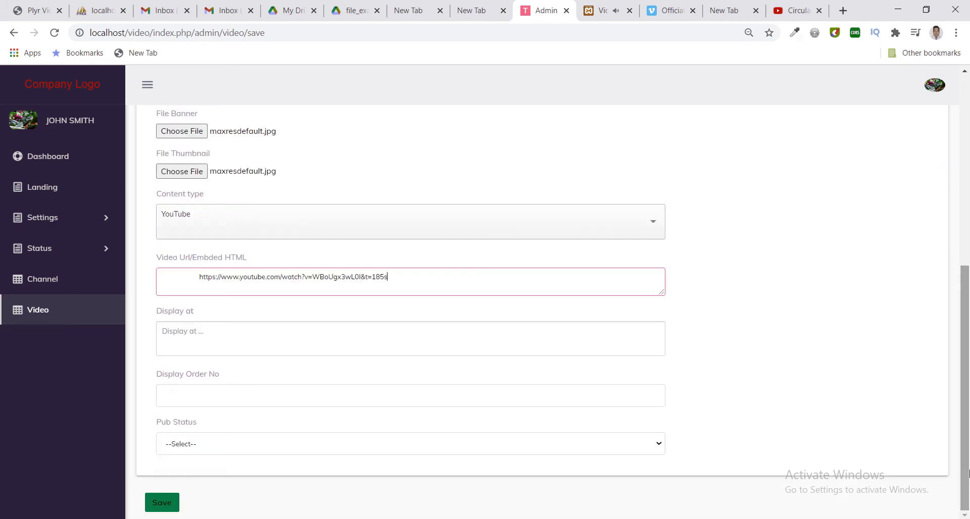
{"action": "left_click", "coordinate": [260, 447]}
{"action": "left_click", "coordinate": [242, 468]}
{"action": "left_click", "coordinate": [172, 504]}
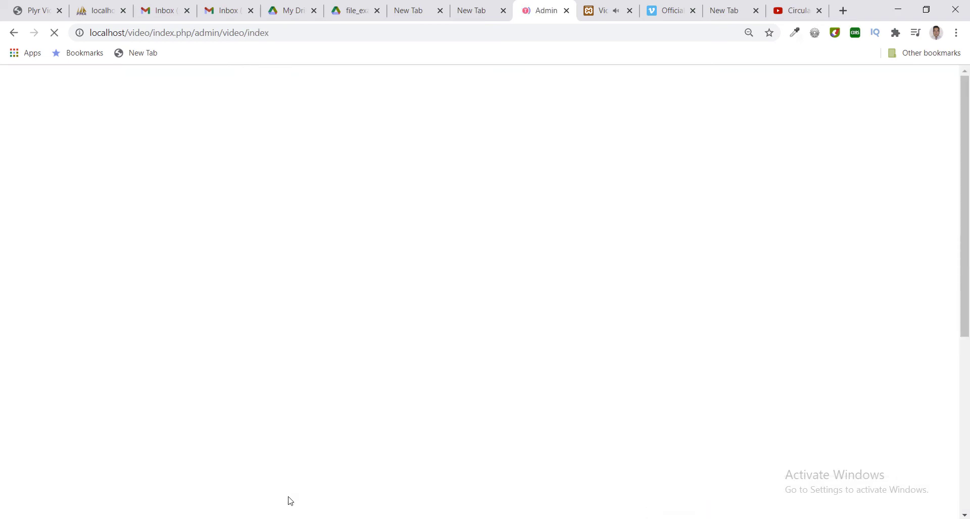
Show the public home page, with Youtube Test in the top carousel and Motivation row.
{"action": "left_click", "coordinate": [594, 9]}
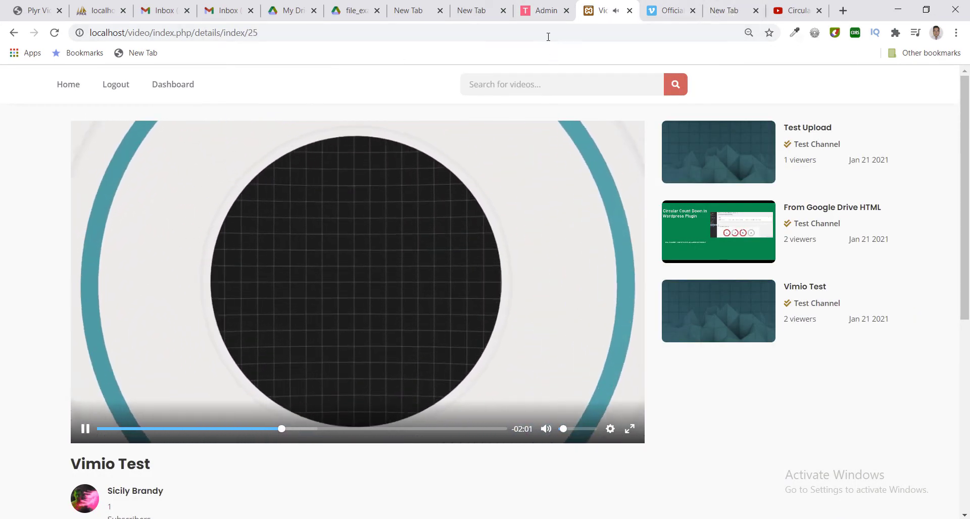
{"action": "left_click", "coordinate": [66, 86]}
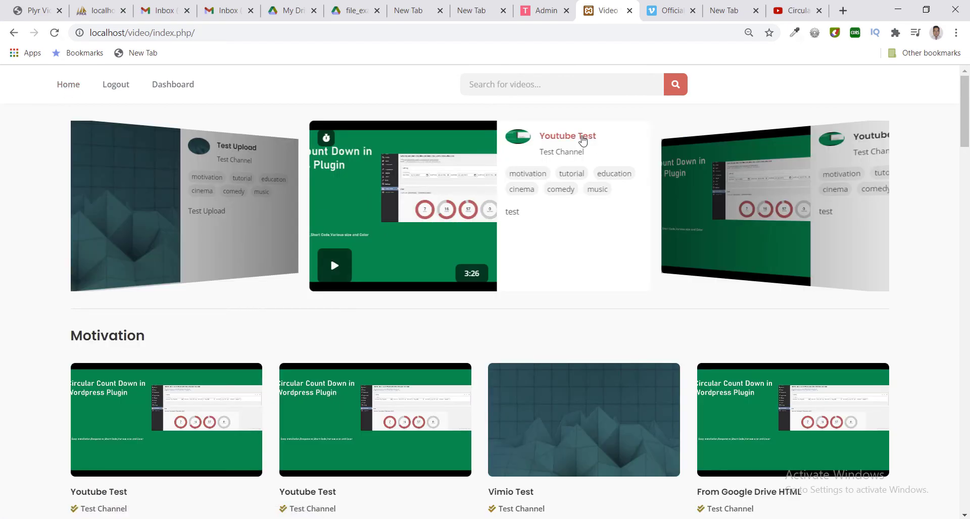
Play Youtube Test on its video page, check its stats, then go to Test Channel.
{"action": "left_click", "coordinate": [583, 140]}
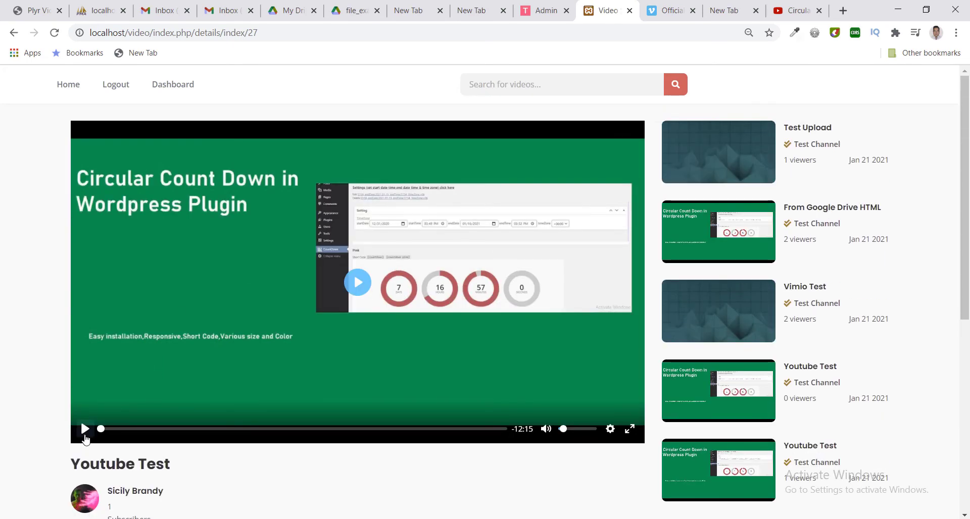
{"action": "left_click", "coordinate": [84, 431]}
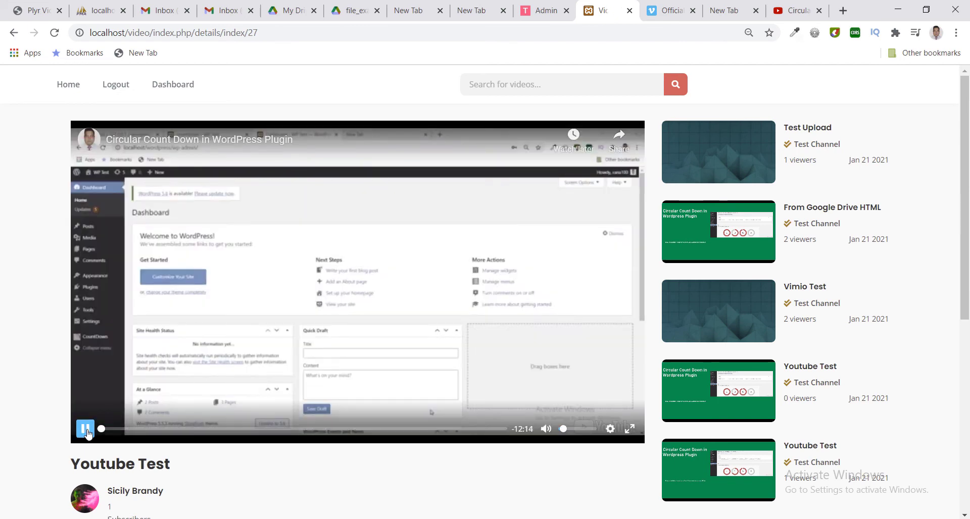
{"action": "scroll", "coordinate": [297, 374], "scroll_direction": "down", "scroll_amount": 4}
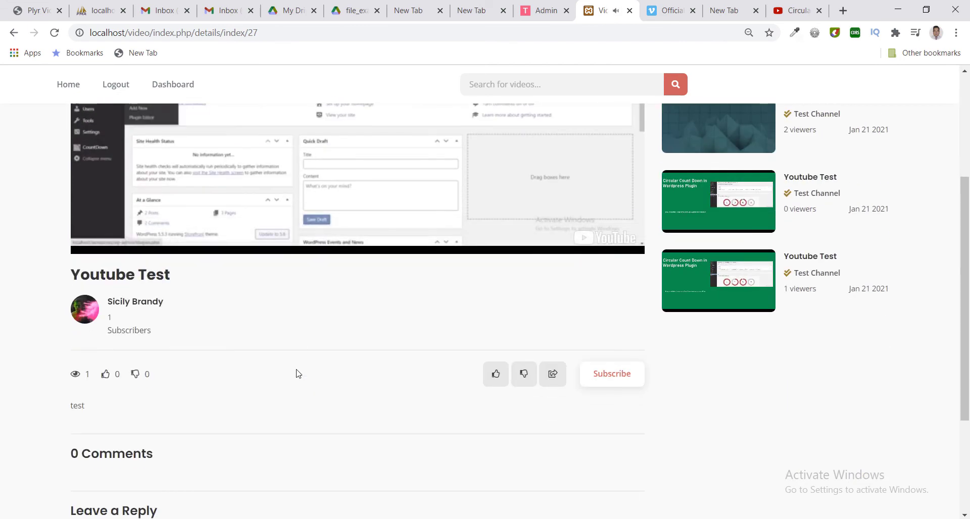
{"action": "scroll", "coordinate": [297, 372], "scroll_direction": "down", "scroll_amount": 3}
{"action": "scroll", "coordinate": [303, 361], "scroll_direction": "up", "scroll_amount": 1}
{"action": "scroll", "coordinate": [308, 354], "scroll_direction": "up", "scroll_amount": 1}
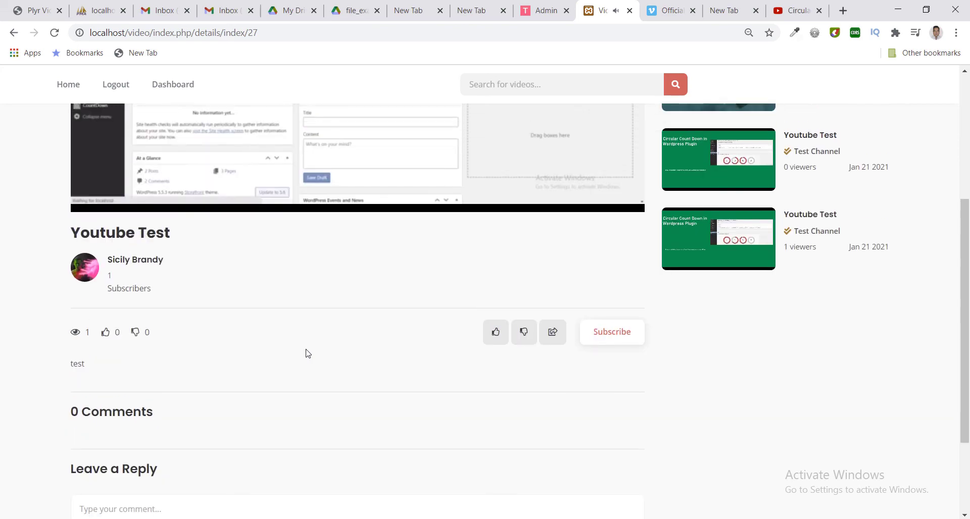
{"action": "scroll", "coordinate": [823, 142], "scroll_direction": "up", "scroll_amount": 5}
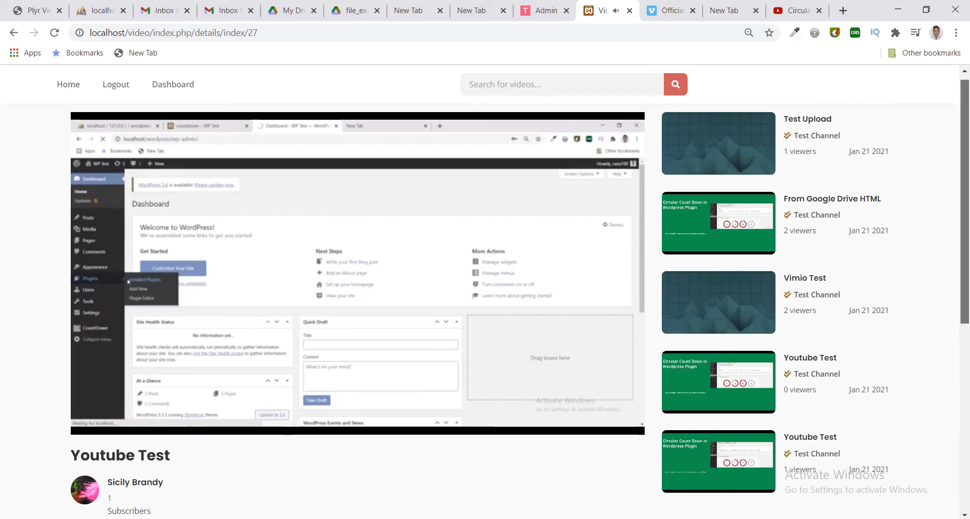
{"action": "left_click", "coordinate": [823, 140]}
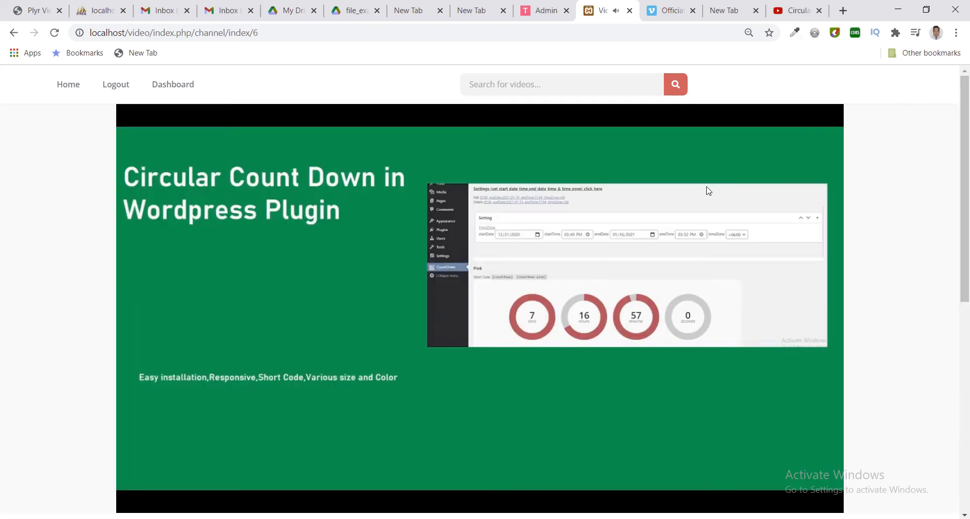
Confirm Youtube Test among Test Channel's five videos, then return to the Notepad notes.
{"action": "left_click_drag", "start_coordinate": [967, 167], "coordinate": [967, 406]}
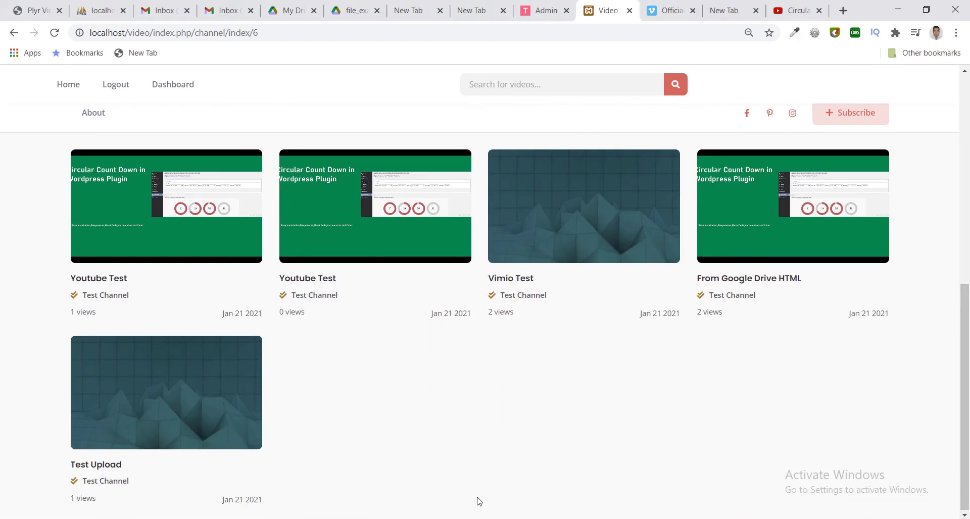
{"action": "left_click", "coordinate": [495, 498]}
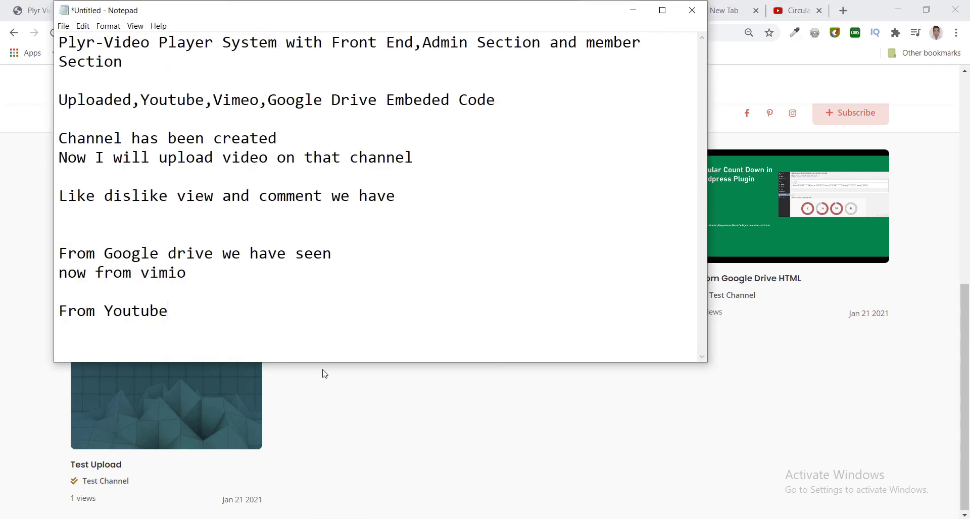
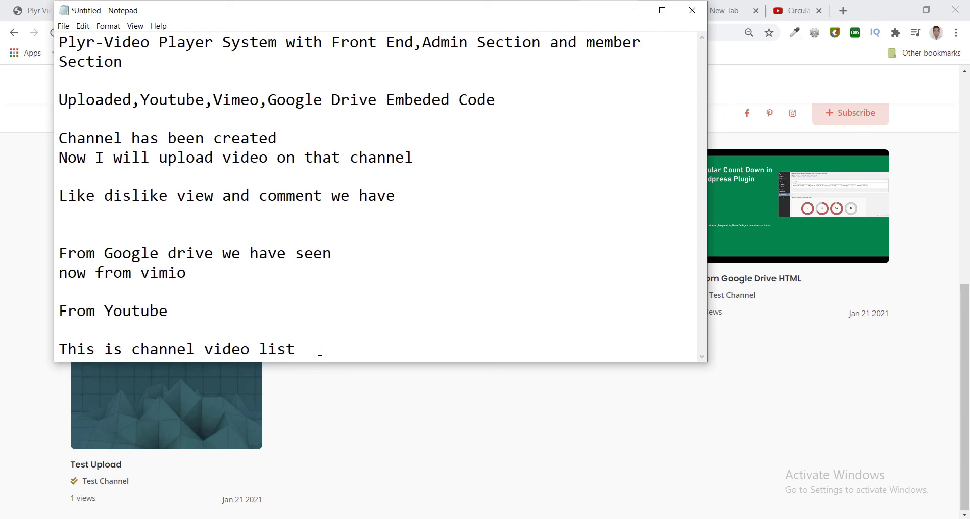
Add a new line to the notes and open the Circular Count Down in Wordpress Plugin video from the channel list.
{"action": "key", "text": "Return"}
{"action": "key", "text": "Return"}
{"action": "left_click", "coordinate": [341, 402]}
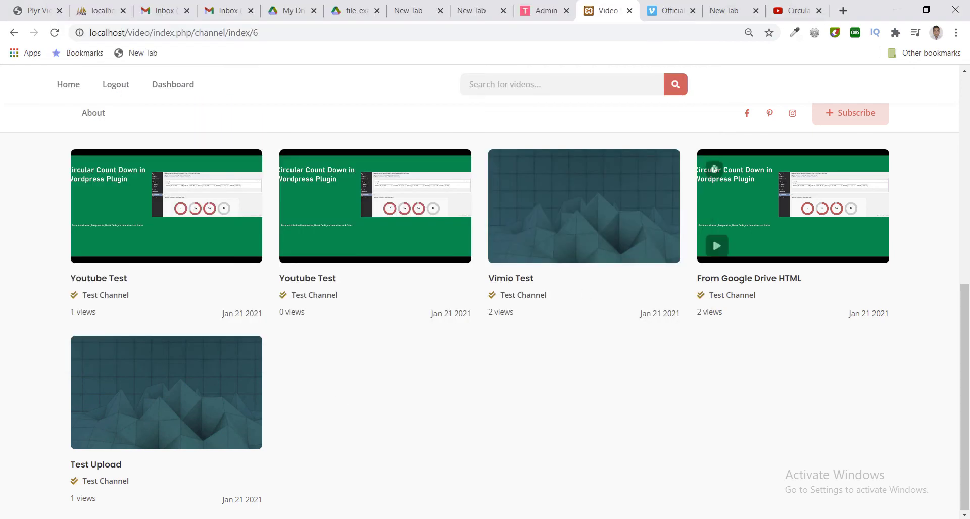
{"action": "left_click", "coordinate": [714, 170]}
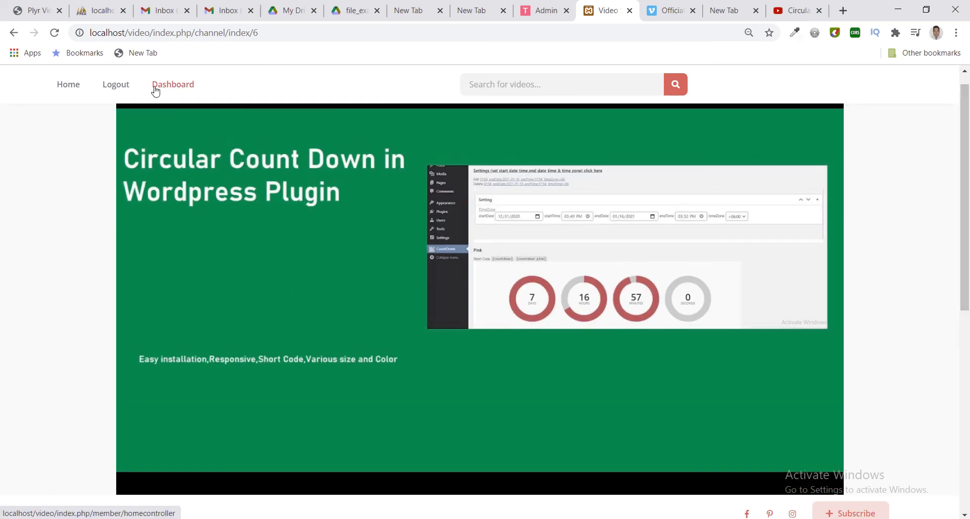
Check the unsaved notes, return to the video player page, and log out of the site.
{"action": "mouse_move", "coordinate": [449, 516]}
{"action": "left_click", "coordinate": [507, 495]}
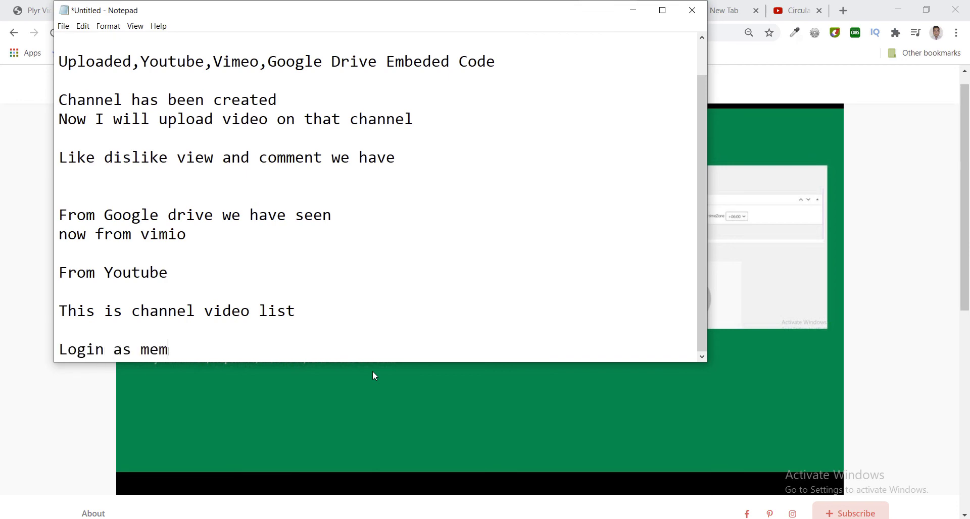
{"action": "left_click", "coordinate": [873, 284]}
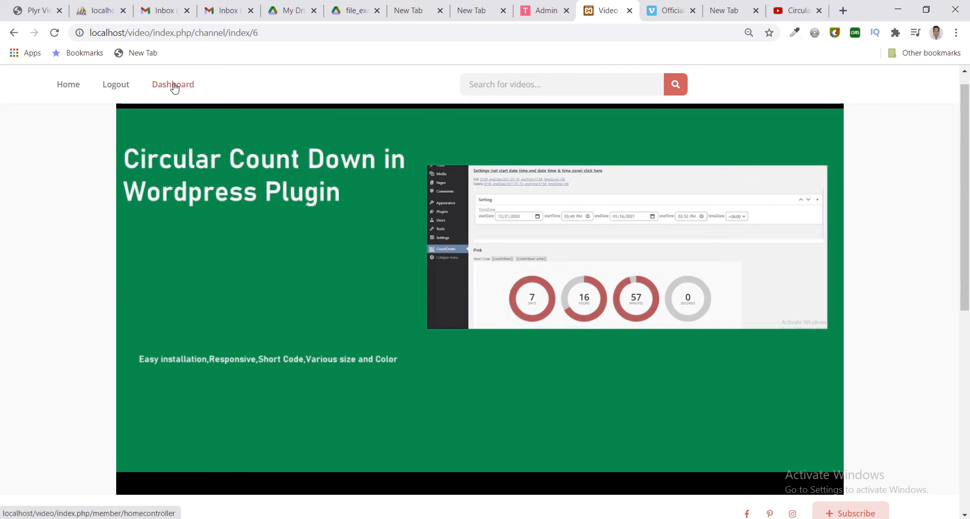
{"action": "left_click", "coordinate": [124, 87]}
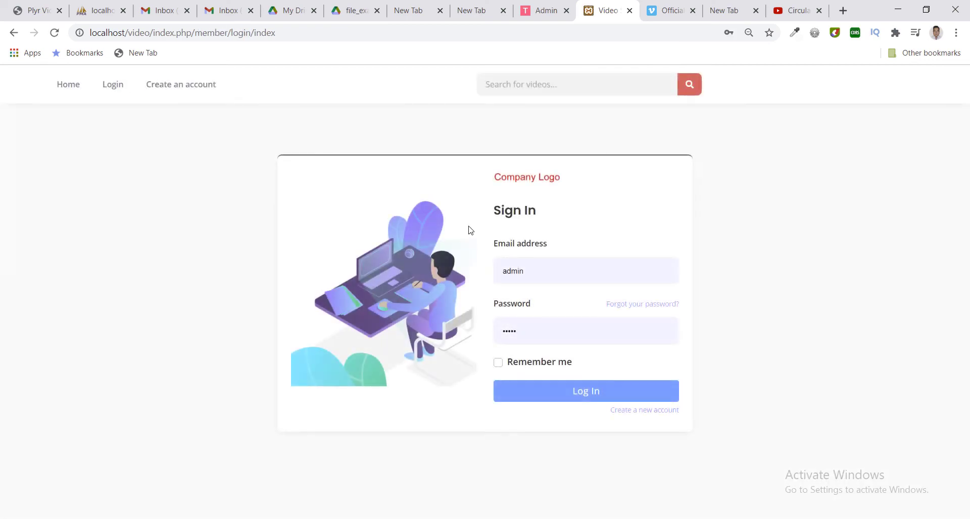
Sign in with a saved email suggestion and the account password, dismissing the password breach warning.
{"action": "double_click", "coordinate": [534, 262]}
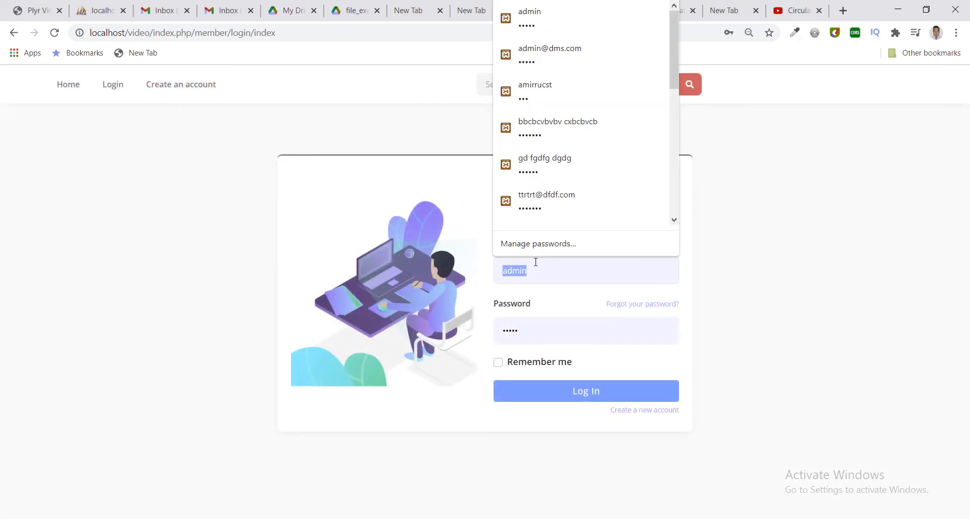
{"action": "type", "text": "ad"}
{"action": "left_click", "coordinate": [541, 305]}
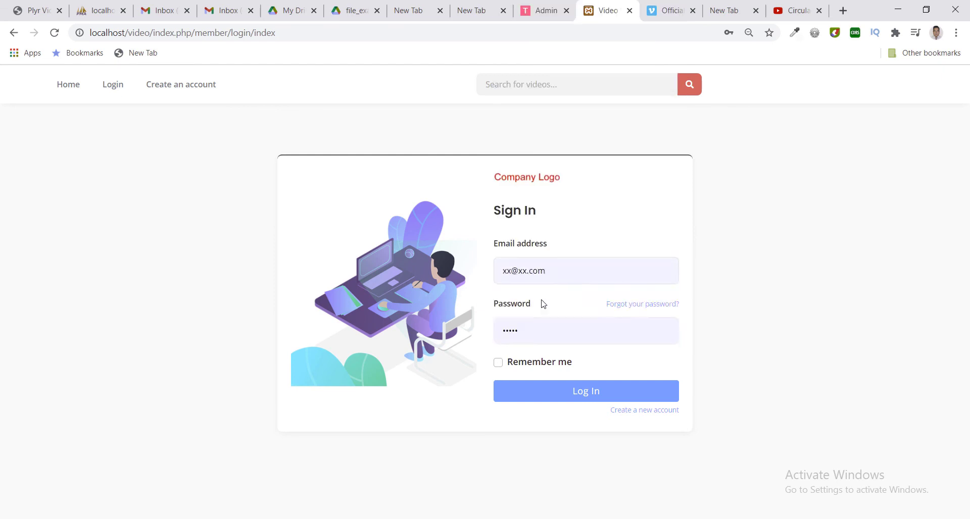
{"action": "left_click", "coordinate": [547, 329]}
{"action": "key", "text": "BackSpace"}
{"action": "key", "text": "BackSpace"}
{"action": "key", "text": "BackSpace"}
{"action": "key", "text": "BackSpace"}
{"action": "key", "text": "BackSpace"}
{"action": "type", "text": "12"}
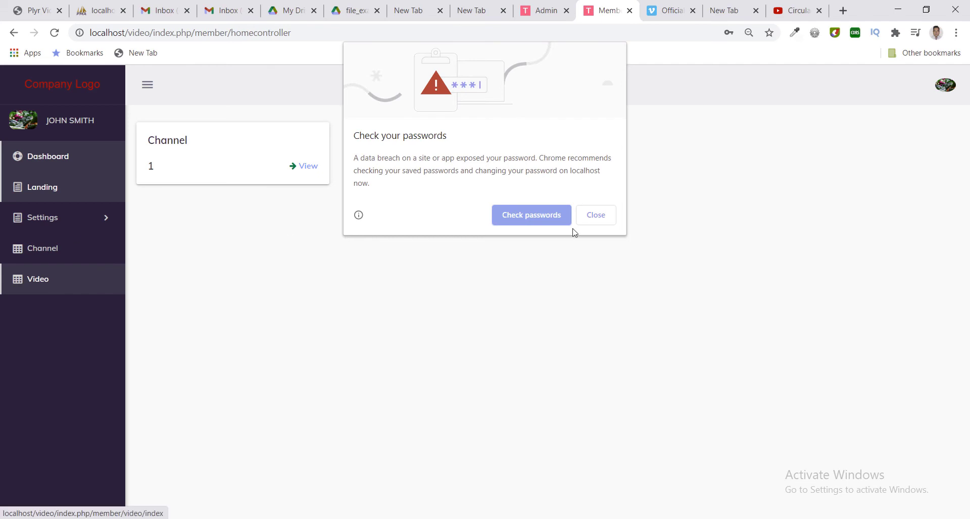
{"action": "left_click", "coordinate": [582, 223]}
Open the member's Channel list, then the Video list, and scroll through it before switching to Dreamweaver.
{"action": "left_click", "coordinate": [70, 229]}
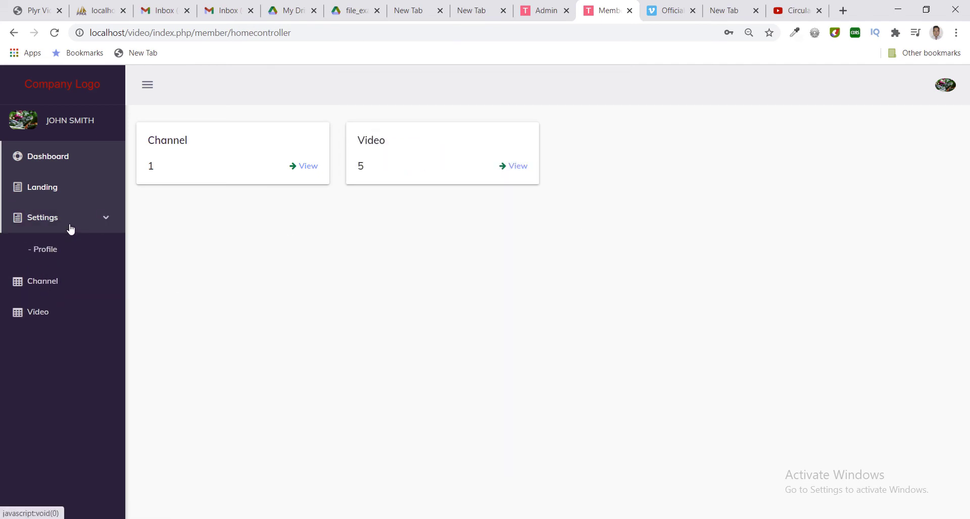
{"action": "left_click", "coordinate": [58, 290]}
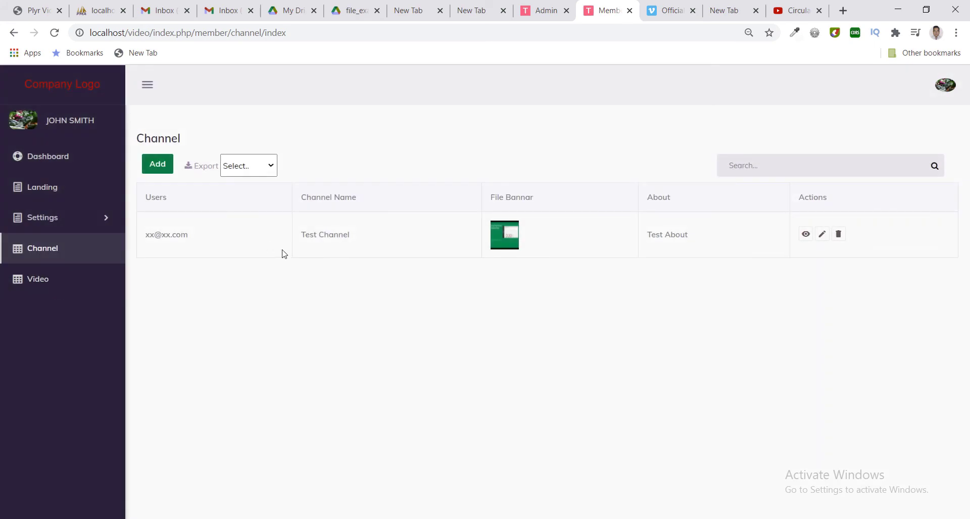
{"action": "left_click", "coordinate": [50, 287]}
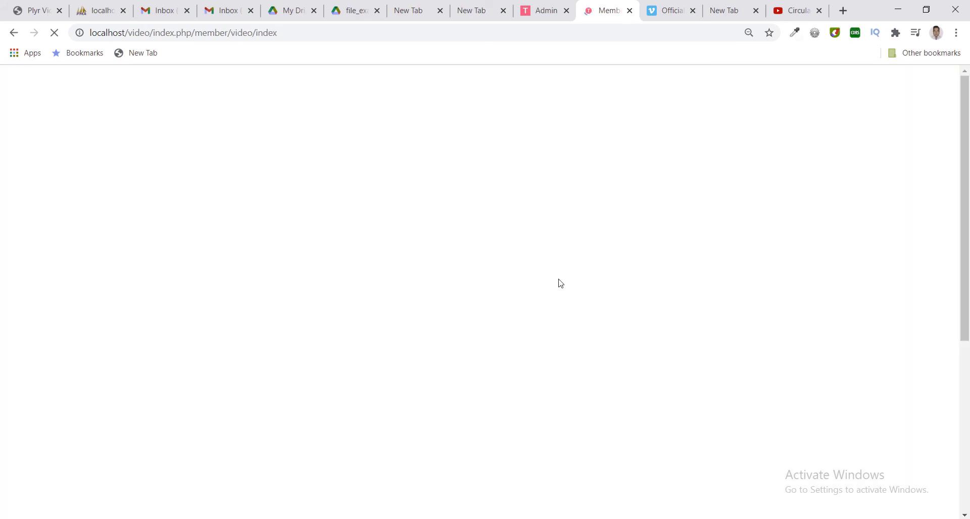
{"action": "left_click_drag", "start_coordinate": [965, 179], "coordinate": [968, 388]}
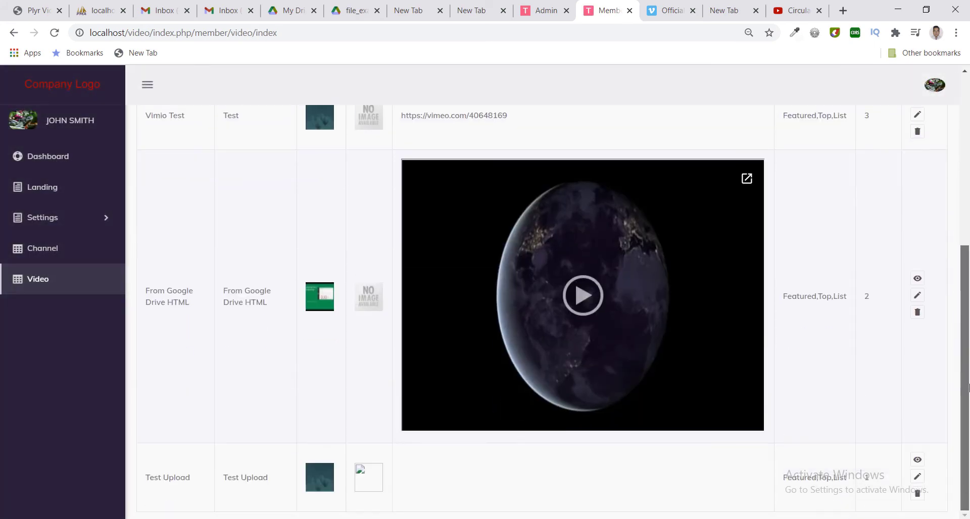
{"action": "scroll", "coordinate": [688, 318], "scroll_direction": "up", "scroll_amount": 6}
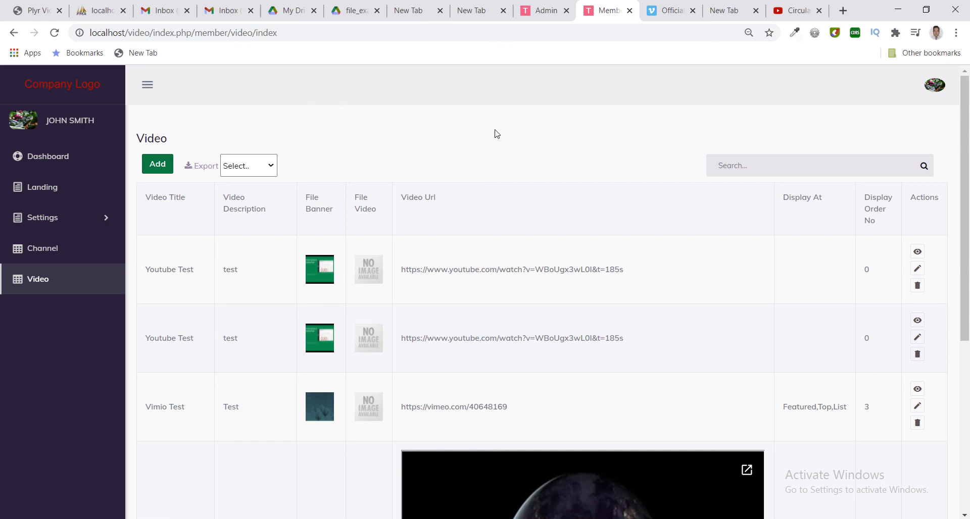
{"action": "key", "text": "alt+Tab"}
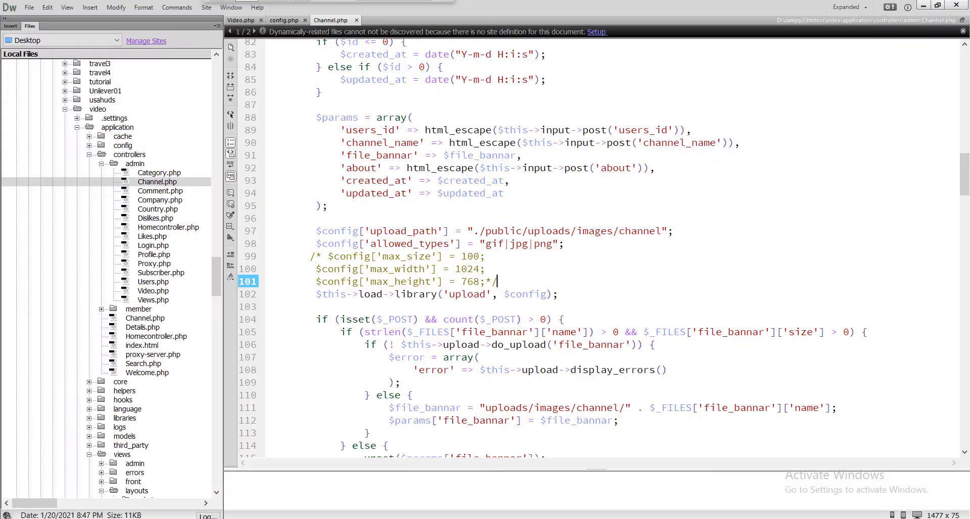
Close the open Channel.php, config.php and Video.php files.
{"action": "left_click", "coordinate": [30, 11]}
{"action": "left_click", "coordinate": [45, 60]}
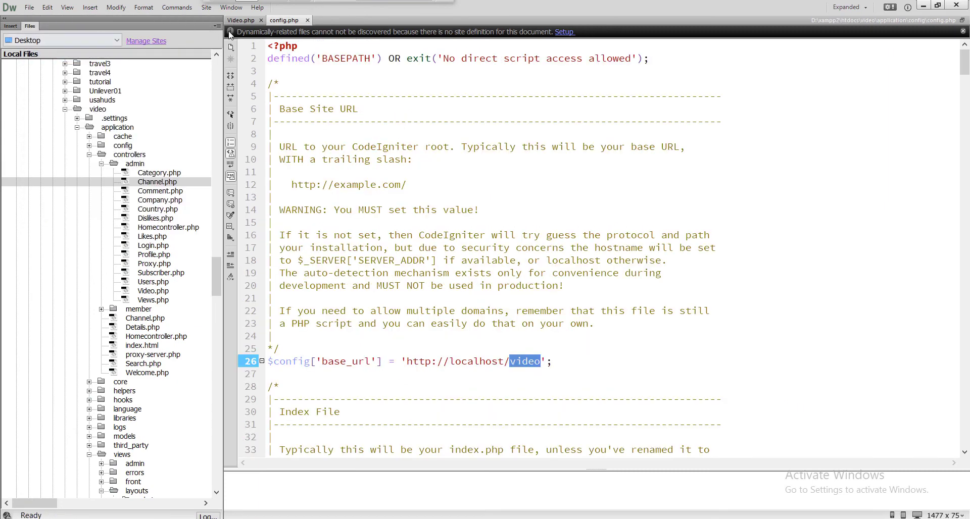
{"action": "left_click", "coordinate": [306, 20]}
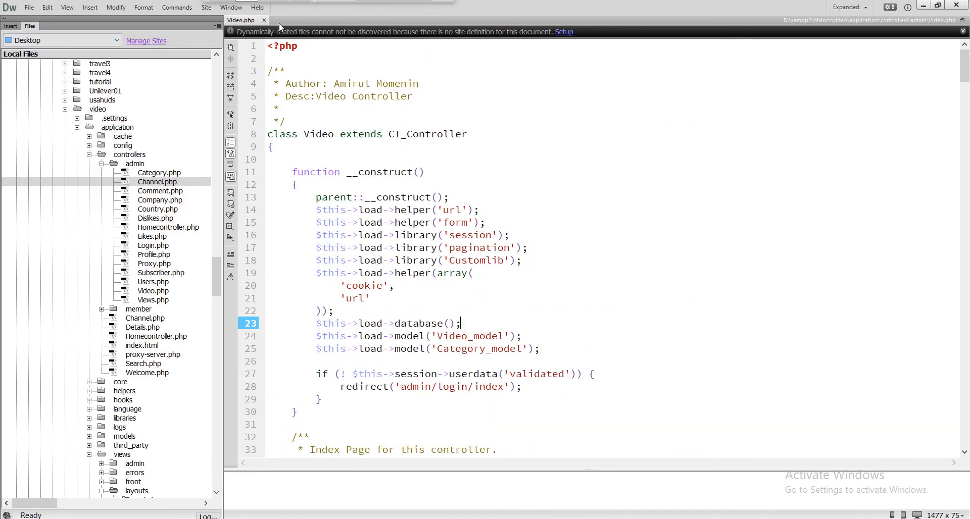
{"action": "left_click", "coordinate": [262, 22]}
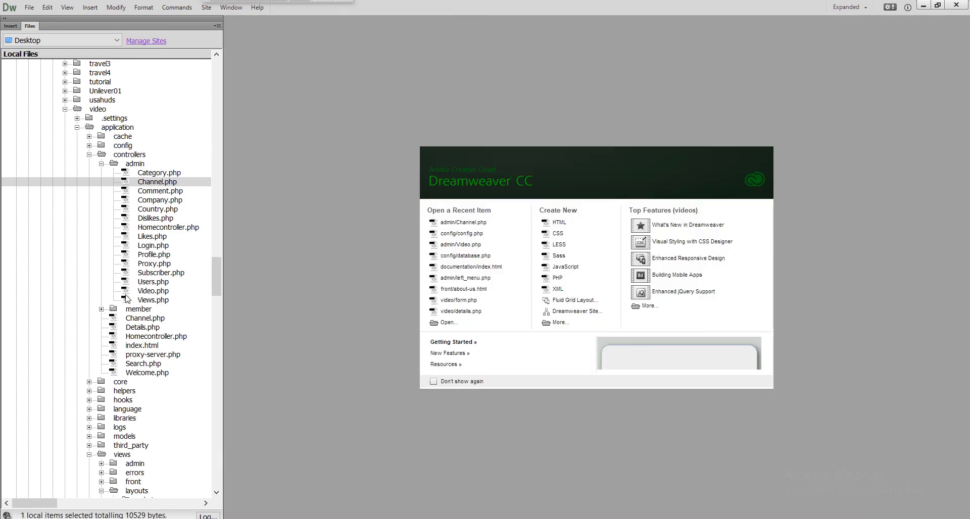
Open the admin Video.php controller, dismiss the JavaScript error, and scroll to its CSV/PDF export code.
{"action": "double_click", "coordinate": [153, 292]}
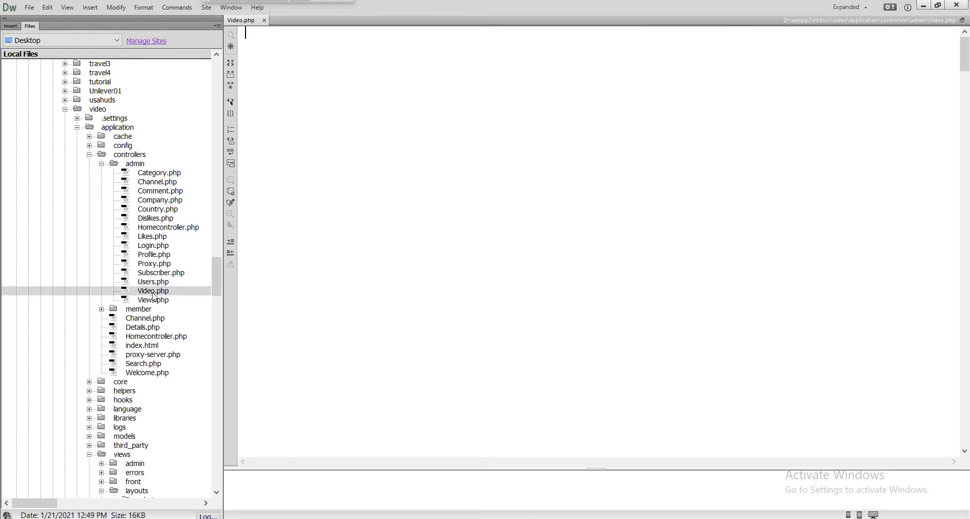
{"action": "left_click", "coordinate": [577, 310]}
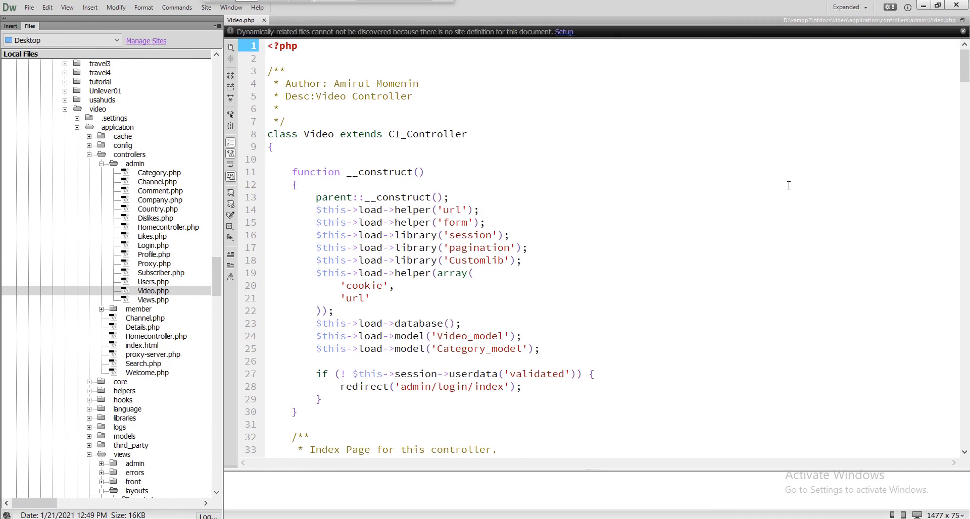
{"action": "left_click_drag", "start_coordinate": [967, 92], "coordinate": [959, 313]}
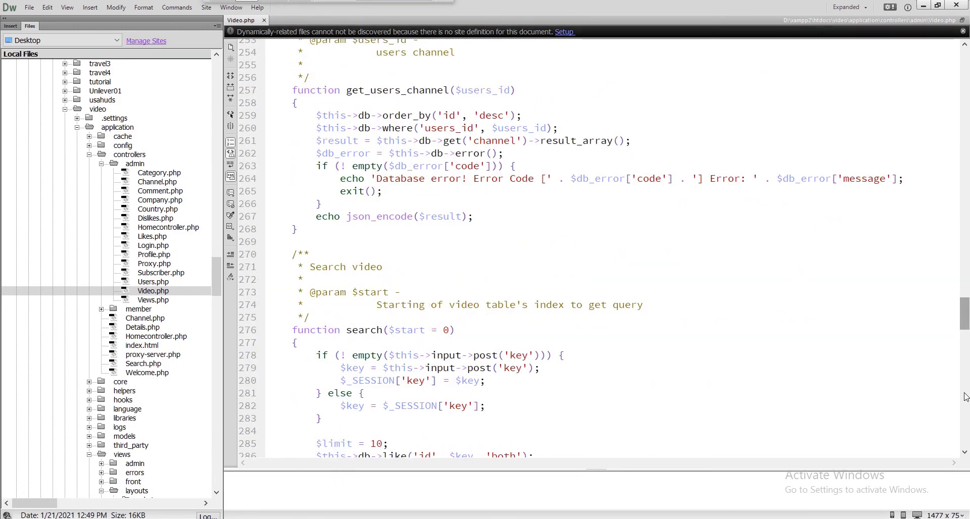
{"action": "scroll", "coordinate": [965, 397], "scroll_direction": "down", "scroll_amount": 20}
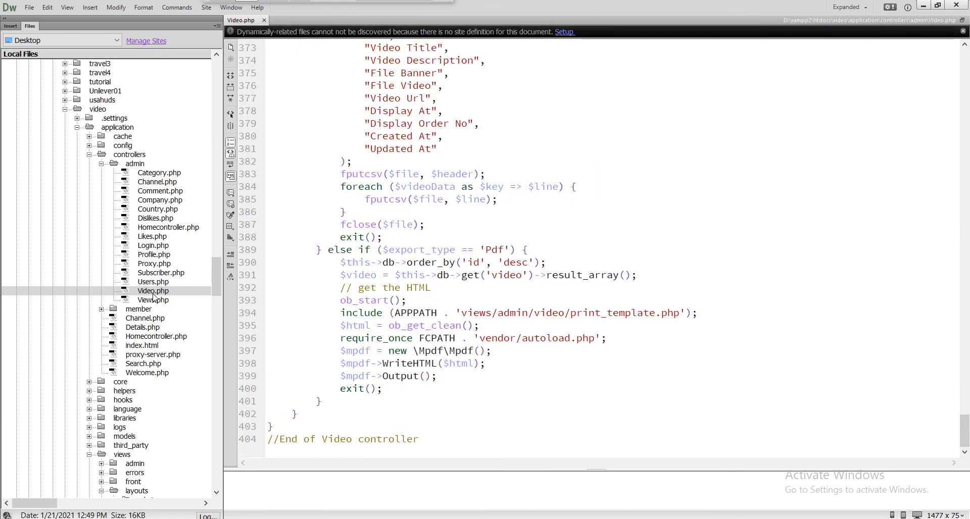
{"action": "left_click", "coordinate": [216, 264]}
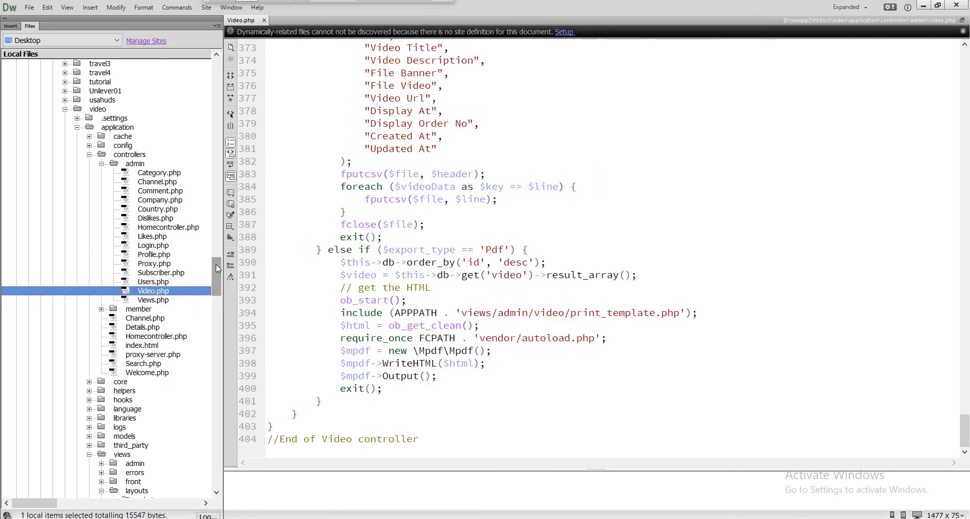
{"action": "left_click_drag", "start_coordinate": [216, 265], "coordinate": [217, 287]}
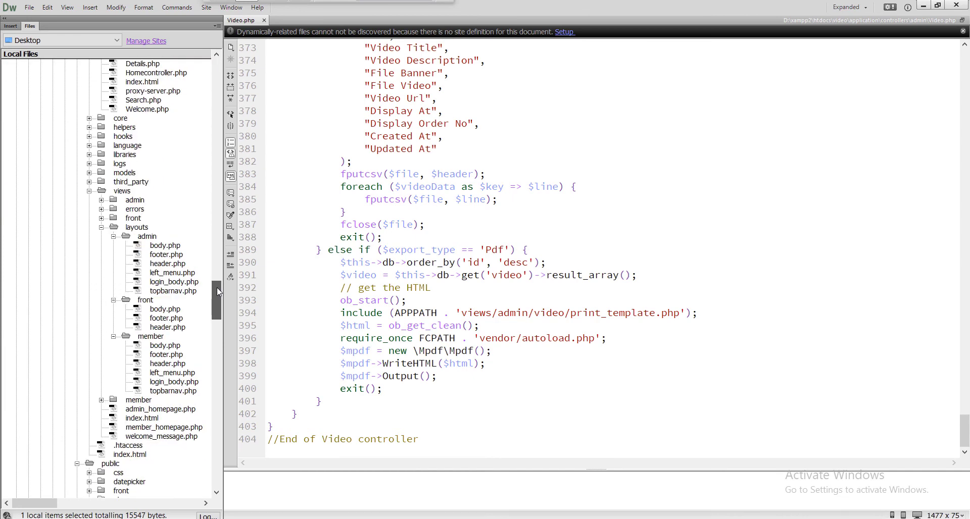
Open form.php from the views > admin > video folder in the Files panel.
{"action": "left_click", "coordinate": [144, 201]}
{"action": "double_click", "coordinate": [144, 201]}
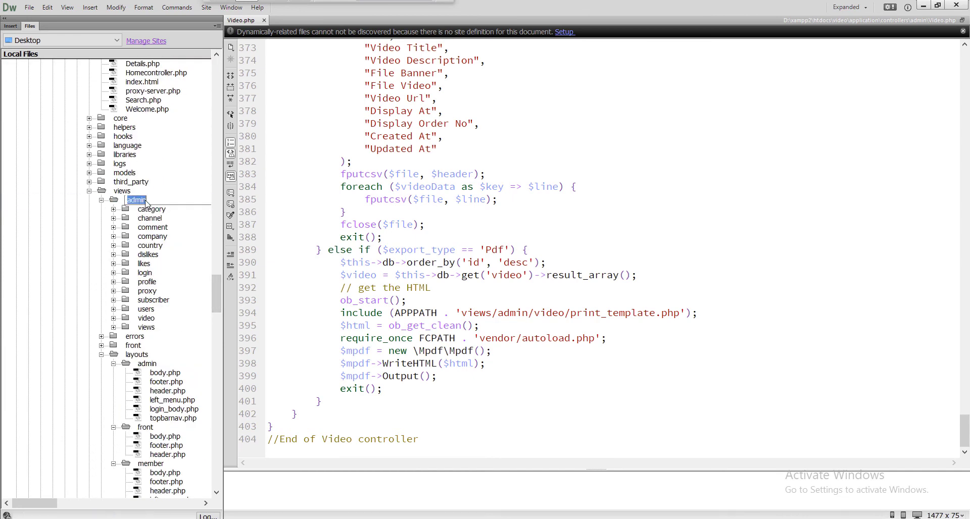
{"action": "double_click", "coordinate": [146, 318]}
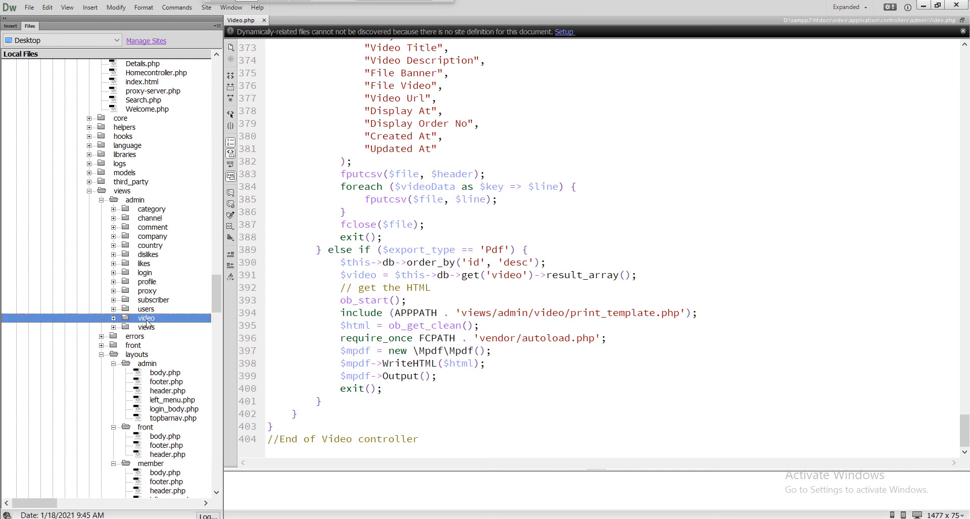
{"action": "double_click", "coordinate": [167, 337]}
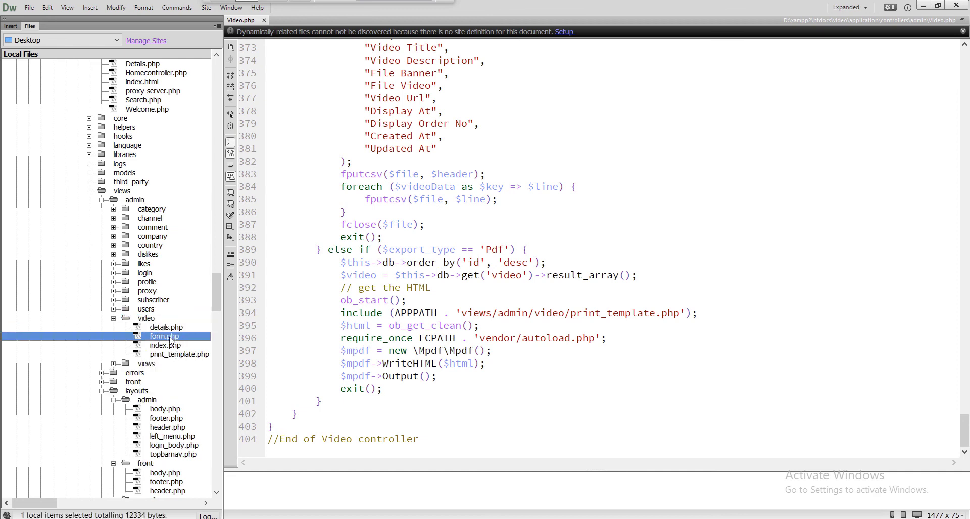
Dismiss the error, scroll through form.php, and collapse the layouts folder in the Files panel.
{"action": "left_click", "coordinate": [576, 305]}
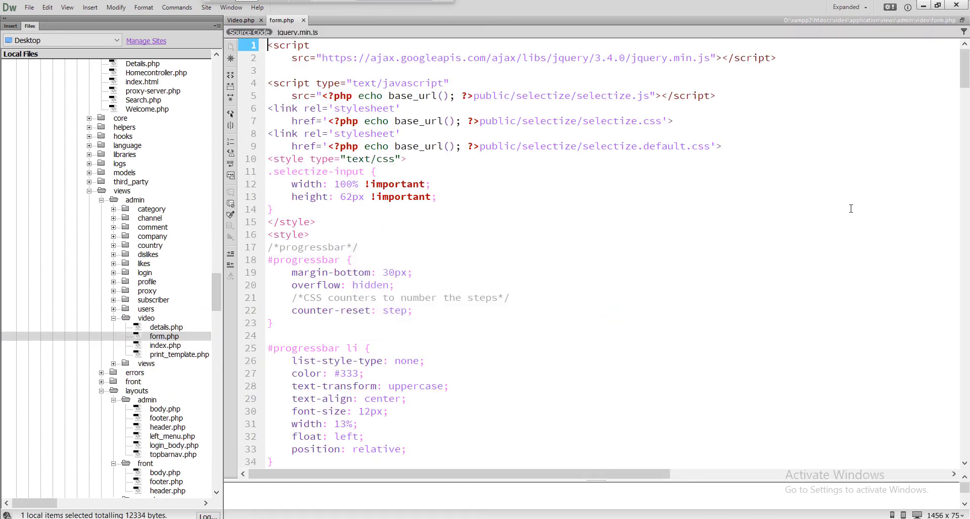
{"action": "left_click_drag", "start_coordinate": [969, 192], "coordinate": [968, 451]}
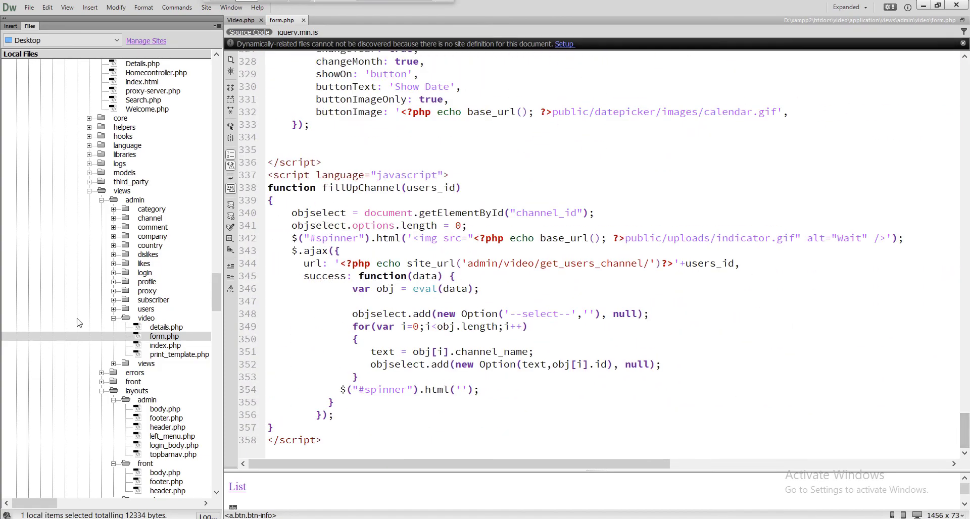
{"action": "mouse_move", "coordinate": [216, 291]}
{"action": "left_mouse_down"}
{"action": "mouse_move", "coordinate": [215, 317]}
{"action": "mouse_move", "coordinate": [213, 307]}
{"action": "left_mouse_up"}
{"action": "double_click", "coordinate": [135, 183]}
{"action": "left_click", "coordinate": [136, 183]}
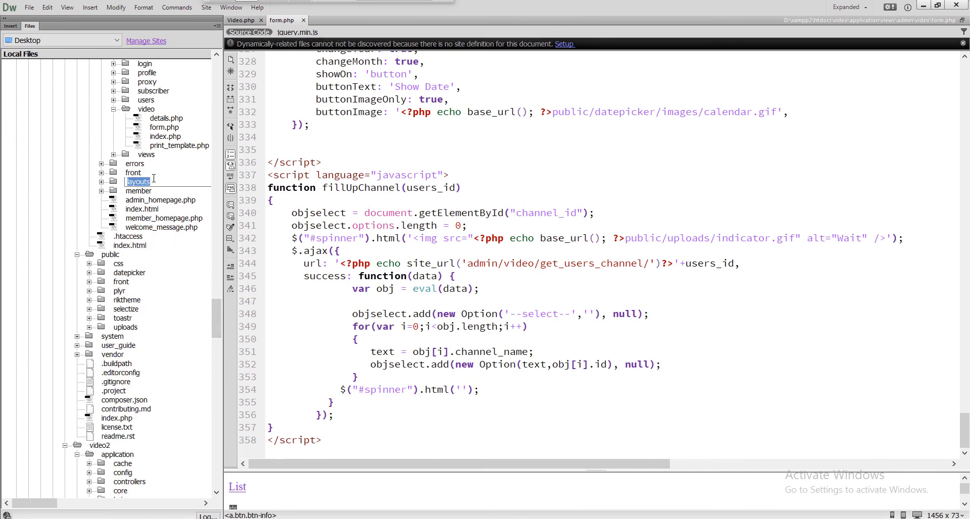
Open views > front > details > index.php, accepting the reload and dismissing the JavaScript error.
{"action": "double_click", "coordinate": [144, 174]}
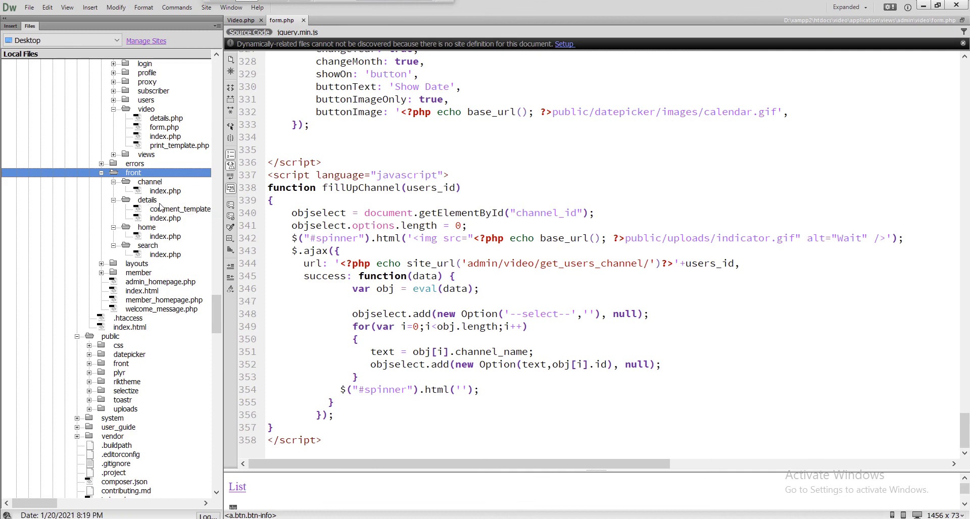
{"action": "left_click", "coordinate": [168, 219]}
{"action": "double_click", "coordinate": [165, 219]}
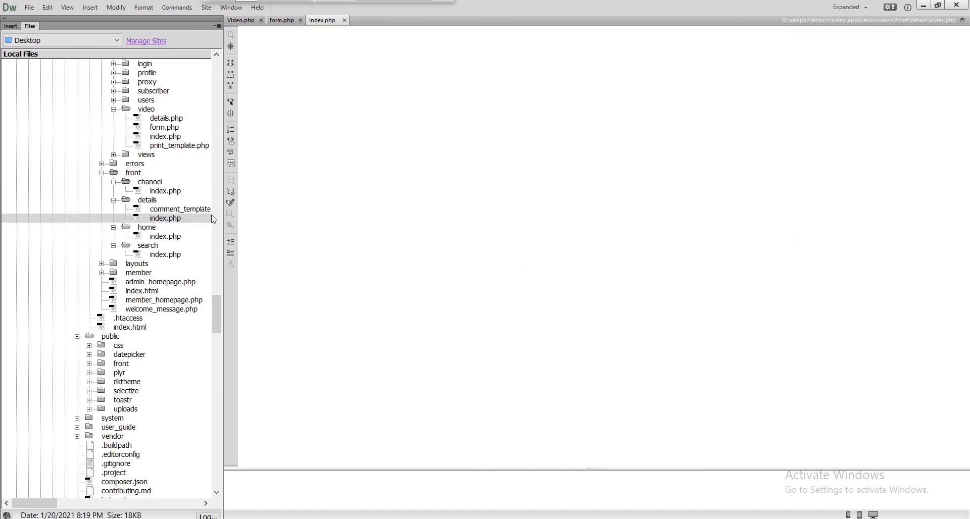
{"action": "left_click", "coordinate": [536, 321]}
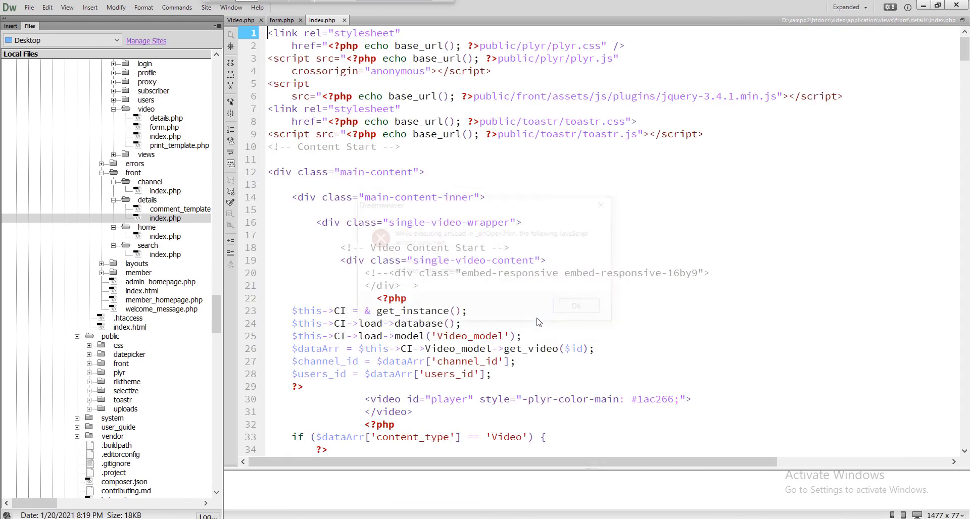
{"action": "left_click", "coordinate": [571, 309]}
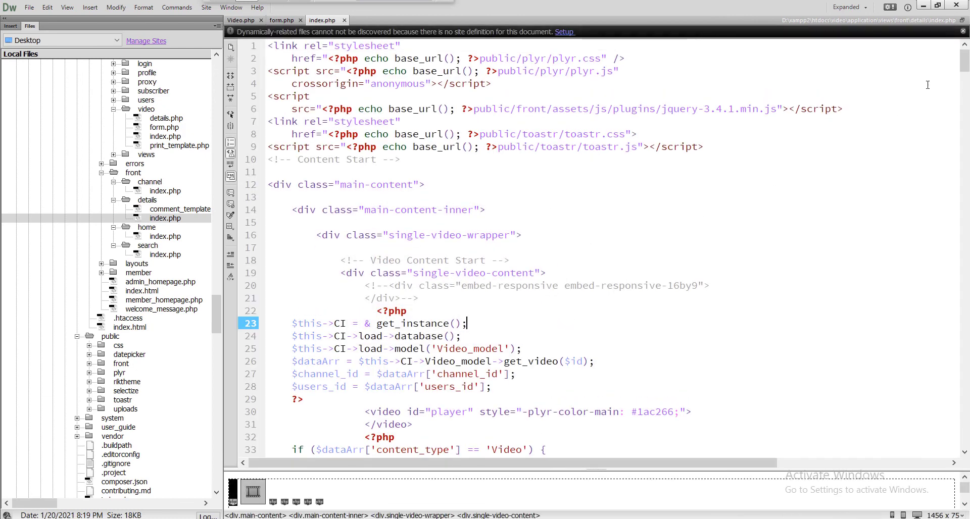
Scroll through index.php to review the Plyr player source setup and its Audio branch.
{"action": "left_click", "coordinate": [967, 74]}
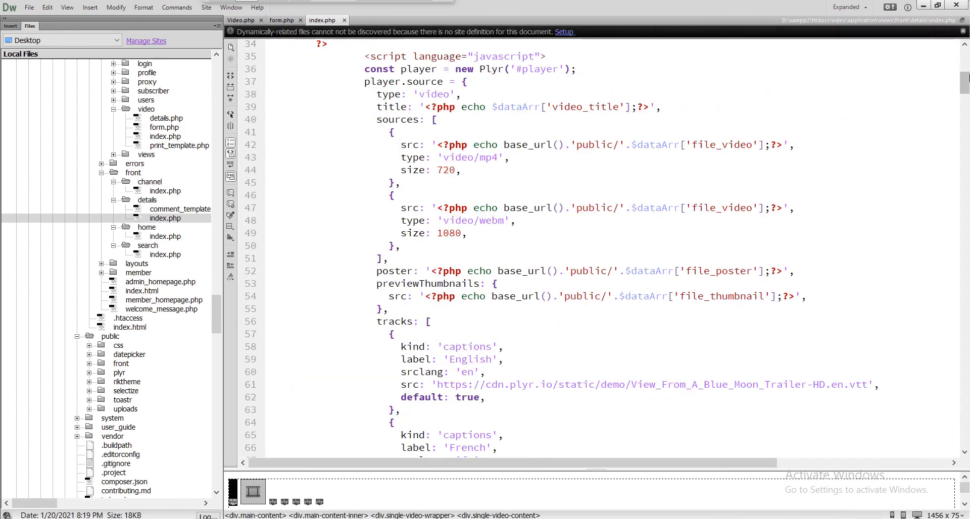
{"action": "left_click", "coordinate": [965, 97]}
{"action": "left_click_drag", "start_coordinate": [965, 98], "coordinate": [963, 76]}
{"action": "left_click", "coordinate": [965, 98]}
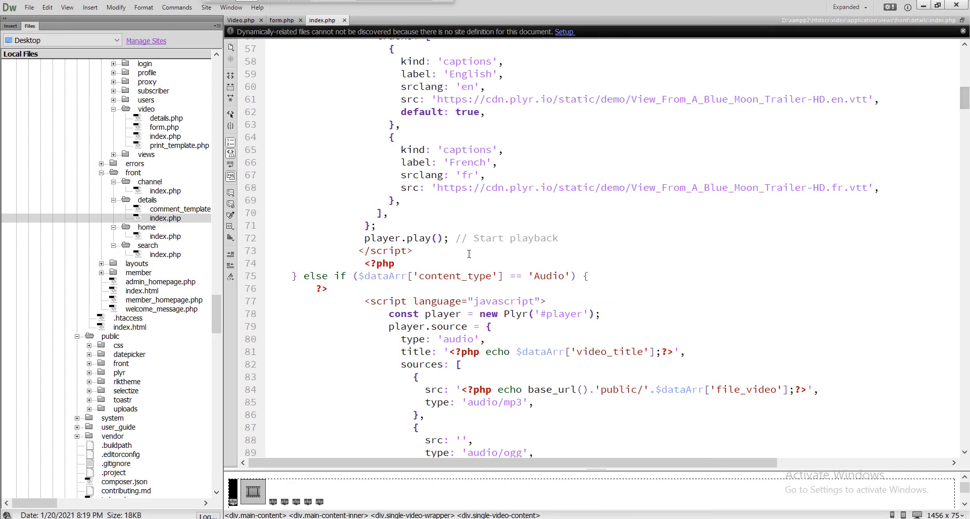
{"action": "left_click_drag", "start_coordinate": [965, 107], "coordinate": [964, 89]}
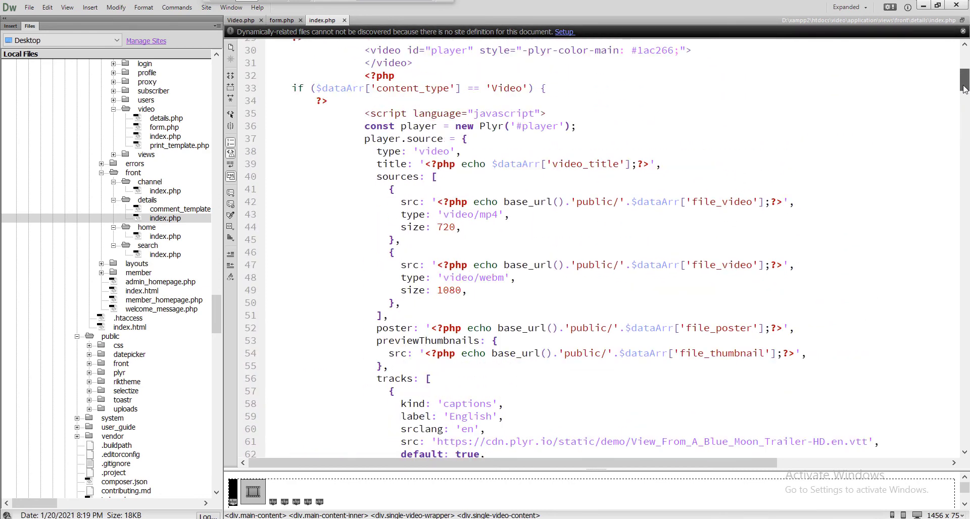